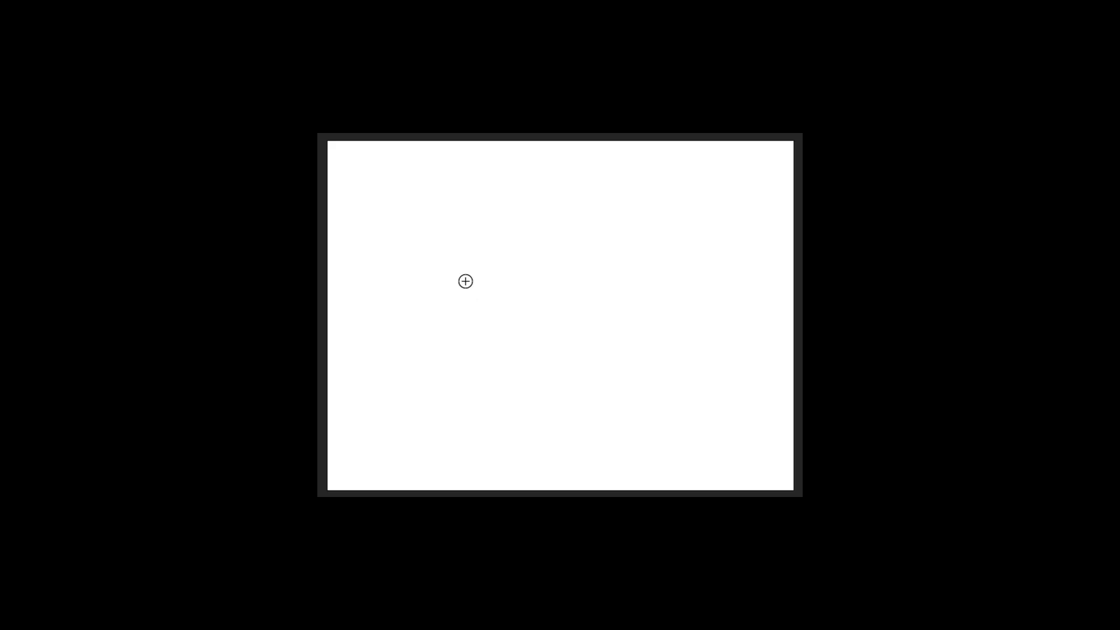
# - Sketch the pterosaur's outline with a dark navy brush: crested head, open beak, slim neck, oval body and two clawed feet
pyautogui.moveTo(470, 261); pyautogui.dragTo(487, 241)
pyautogui.moveTo(465, 280)
pyautogui.mouseDown()
pyautogui.moveTo(442, 378)
pyautogui.moveTo(477, 297)
pyautogui.mouseUp()
pyautogui.moveTo(445, 367); pyautogui.dragTo(487, 302)
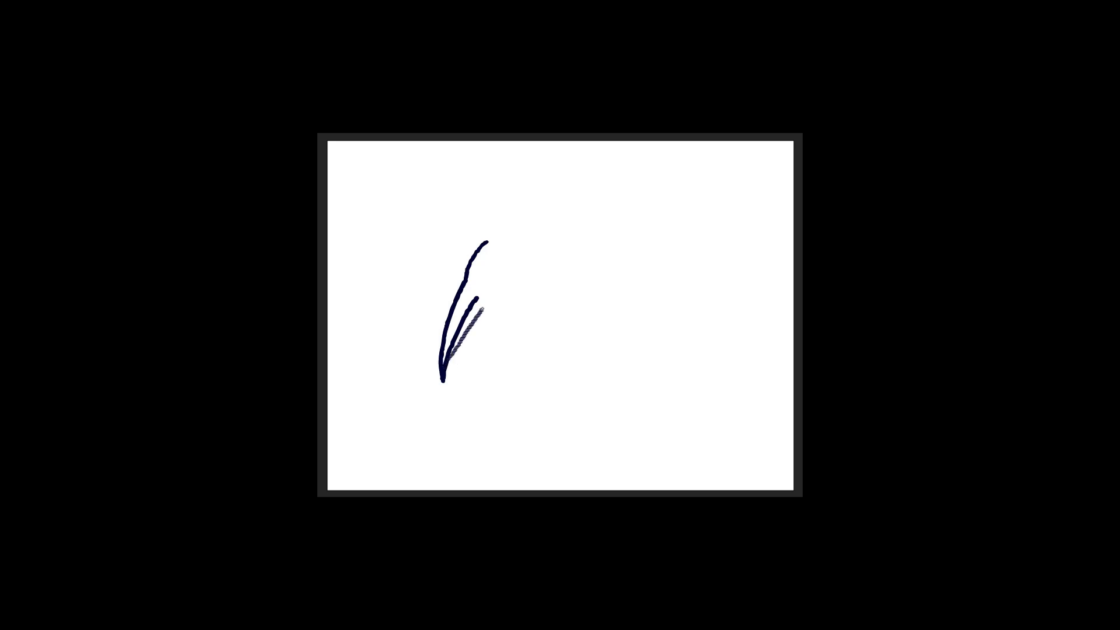
pyautogui.moveTo(487, 241)
pyautogui.mouseDown()
pyautogui.moveTo(554, 175)
pyautogui.moveTo(506, 260)
pyautogui.moveTo(487, 256)
pyautogui.moveTo(476, 280)
pyautogui.moveTo(493, 258)
pyautogui.mouseUp()
pyautogui.hotkey('ctrl', 'z')
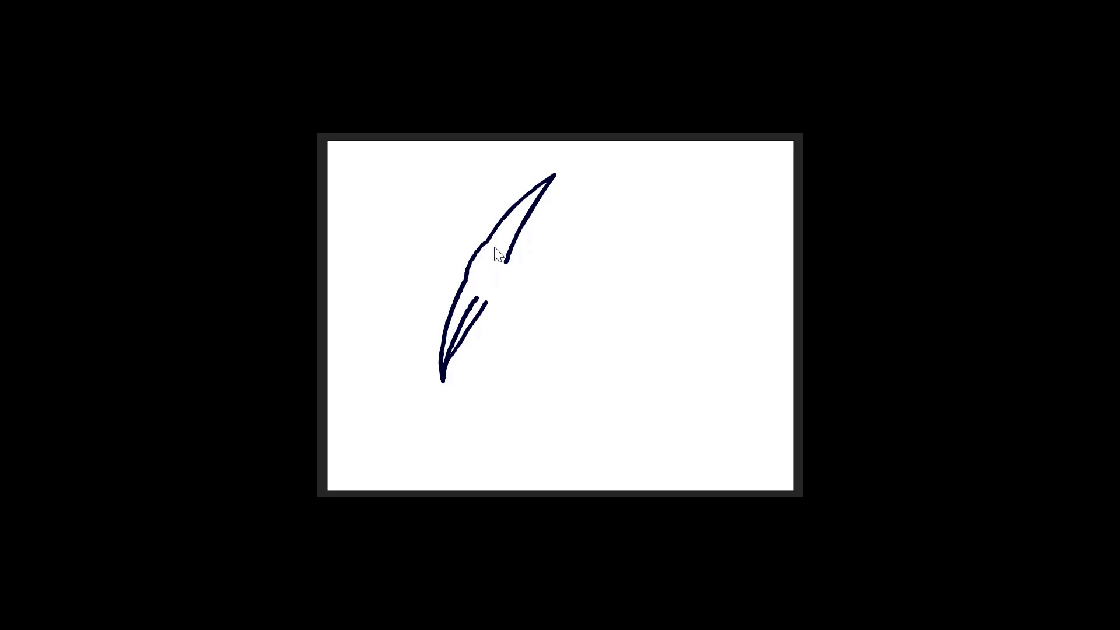
pyautogui.moveTo(496, 288)
pyautogui.mouseDown()
pyautogui.moveTo(524, 289)
pyautogui.moveTo(519, 271)
pyautogui.moveTo(599, 250)
pyautogui.moveTo(642, 265)
pyautogui.moveTo(705, 264)
pyautogui.moveTo(704, 274)
pyautogui.moveTo(647, 279)
pyautogui.moveTo(709, 292)
pyautogui.moveTo(537, 288)
pyautogui.mouseUp()
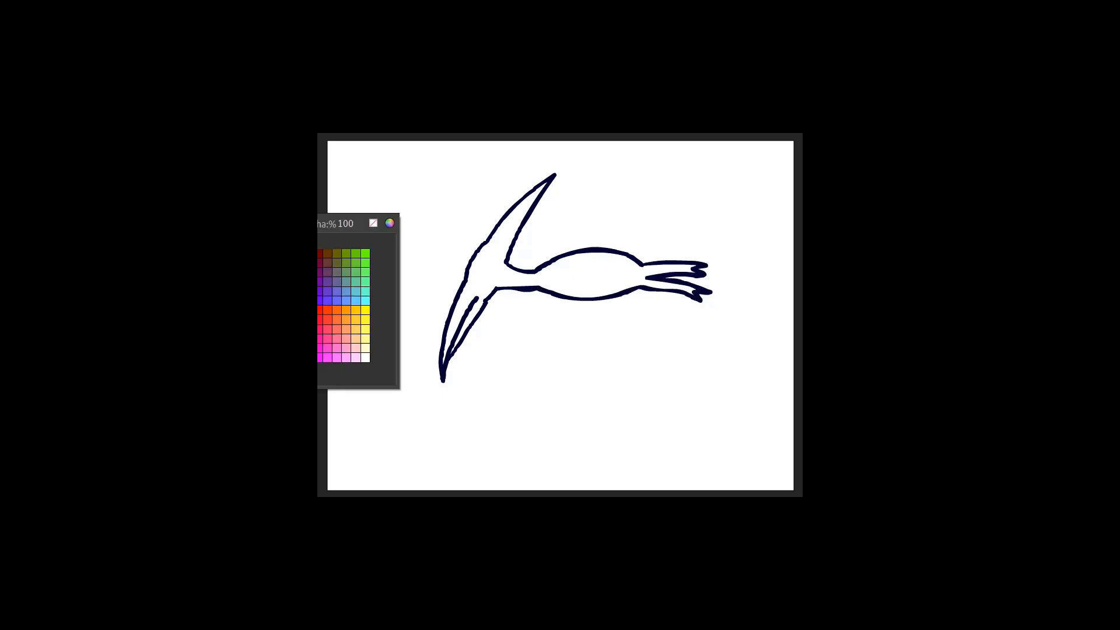
# - Draw three small square colour swatches beside the head, recolouring the lowest dark blue and the uppermost light cyan
pyautogui.moveTo(374, 222)
pyautogui.mouseDown()
pyautogui.moveTo(393, 241)
pyautogui.moveTo(389, 285)
pyautogui.mouseUp()
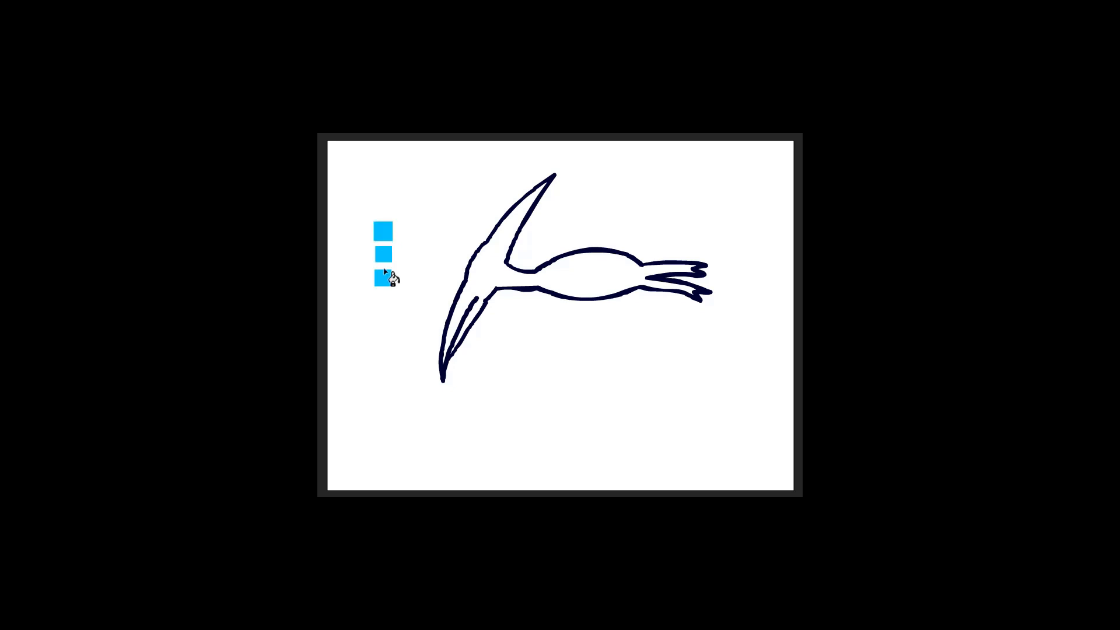
pyautogui.click(386, 279)
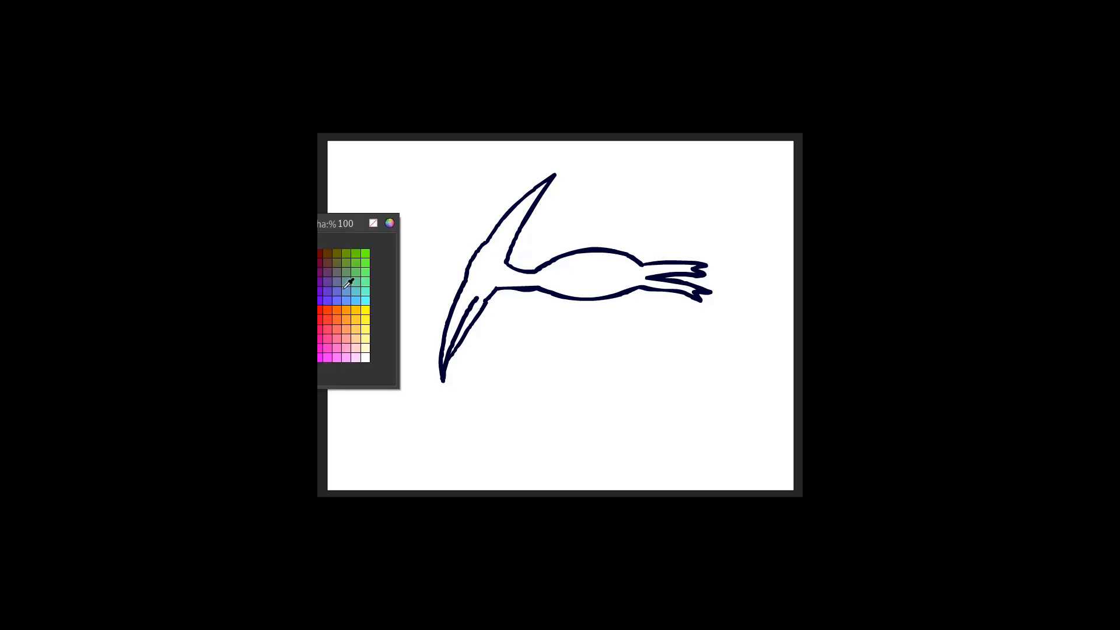
pyautogui.click(366, 300)
pyautogui.click(386, 238)
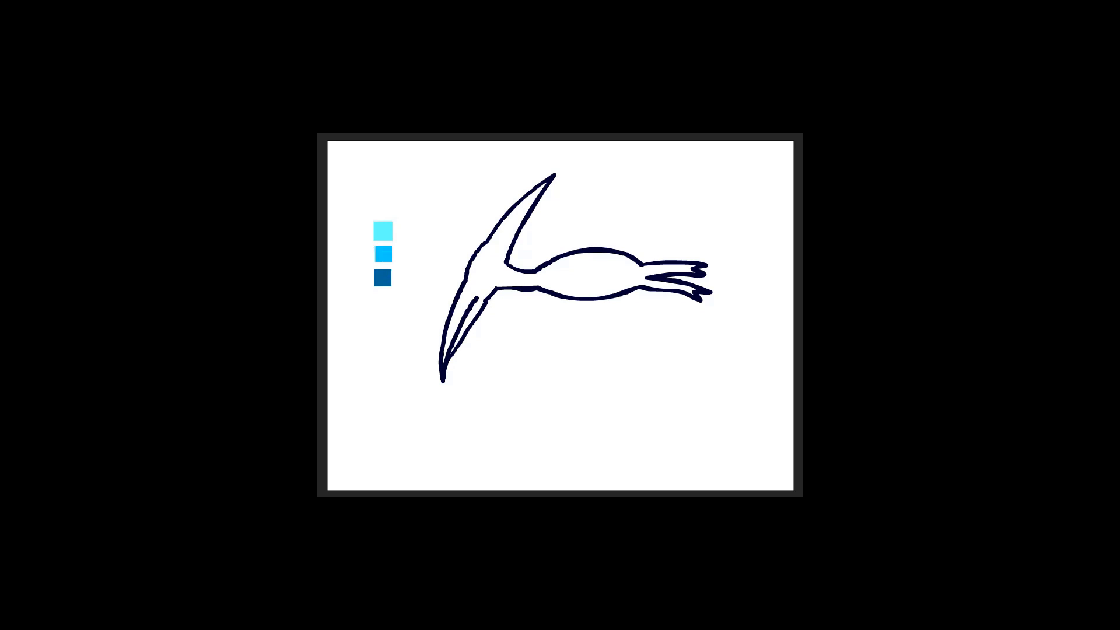
# - Fill the pterosaur with bright blue and move the three colour swatches to the empty area below its feet
pyautogui.click(482, 280)
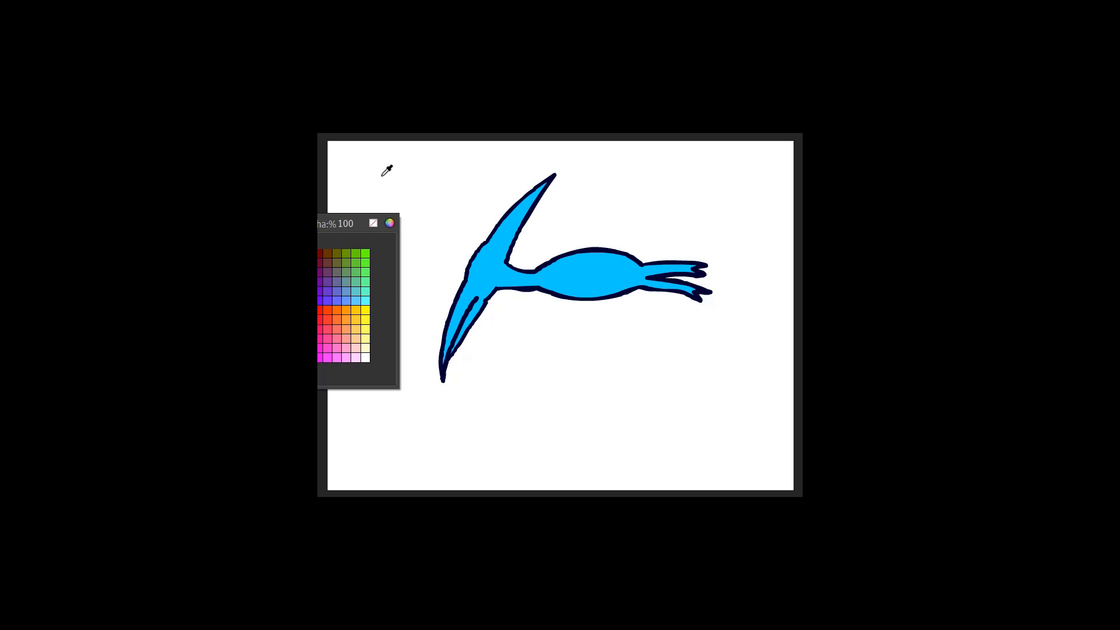
pyautogui.click(438, 157)
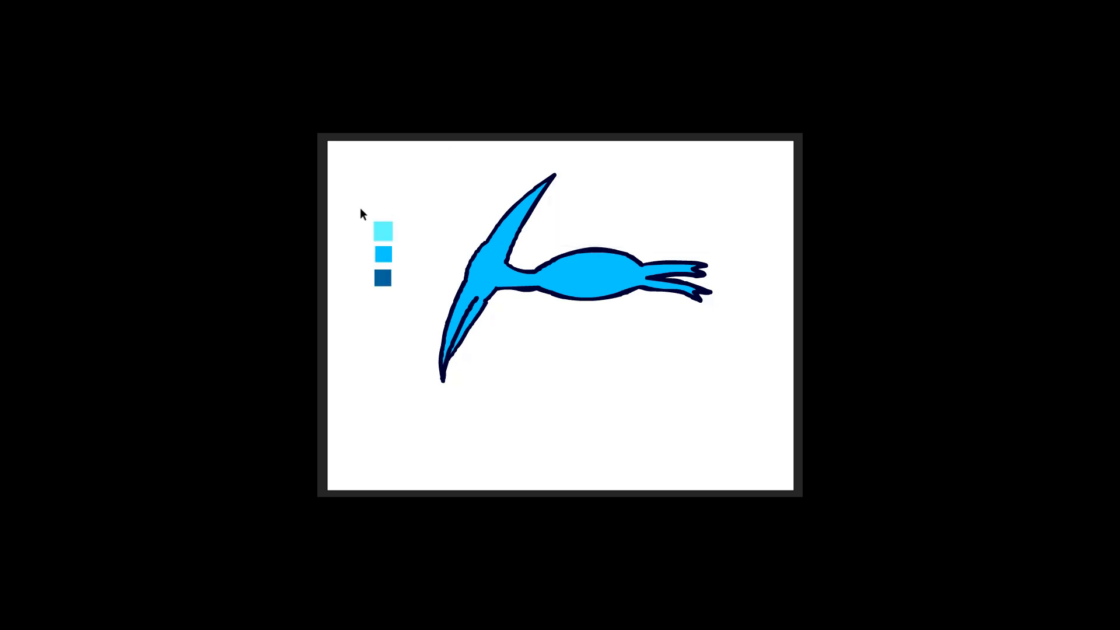
pyautogui.moveTo(360, 208); pyautogui.dragTo(655, 392)
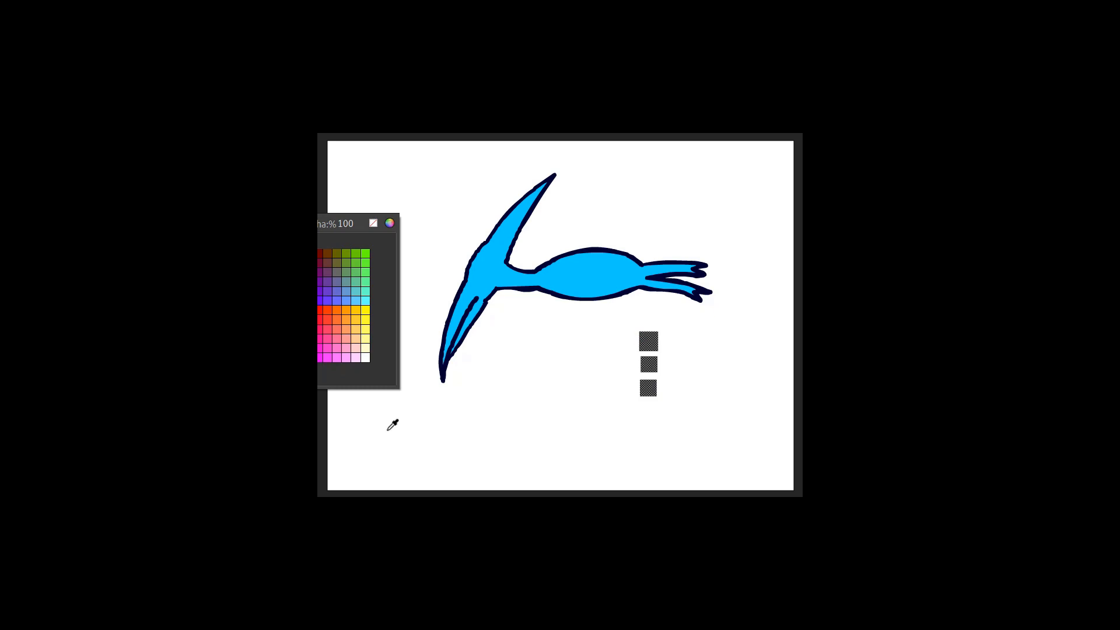
pyautogui.click(439, 426)
pyautogui.hotkey('ctrl', 'z')
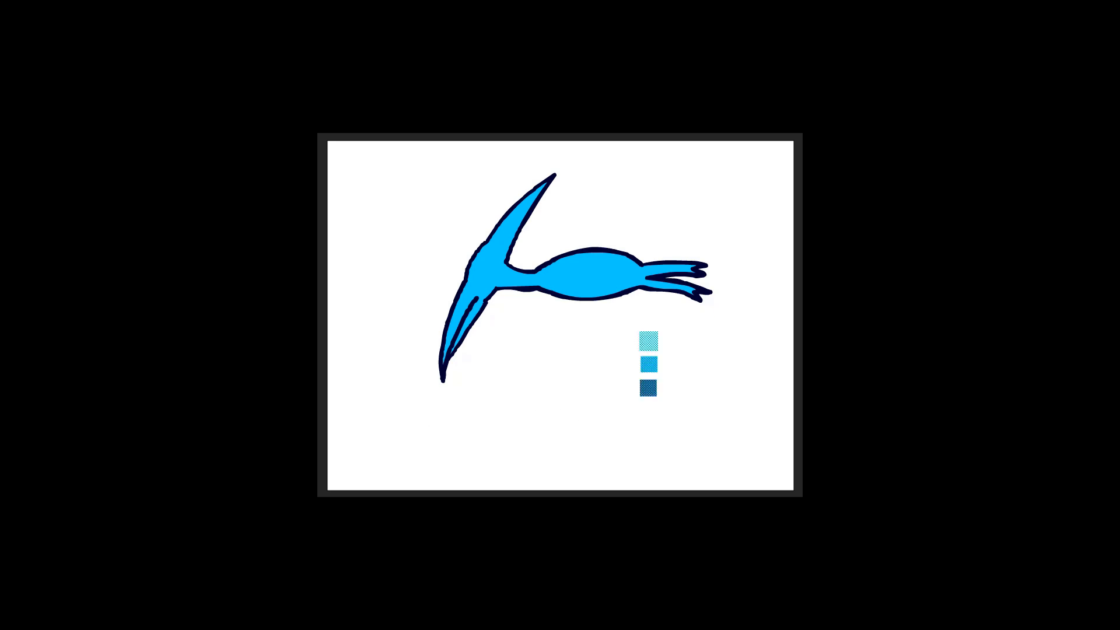
pyautogui.hotkey('ctrl', 'z')
# - Sample the light cyan swatch and paint highlights along the outer edge of the crest and both parts of the beak
pyautogui.click(145, 221)
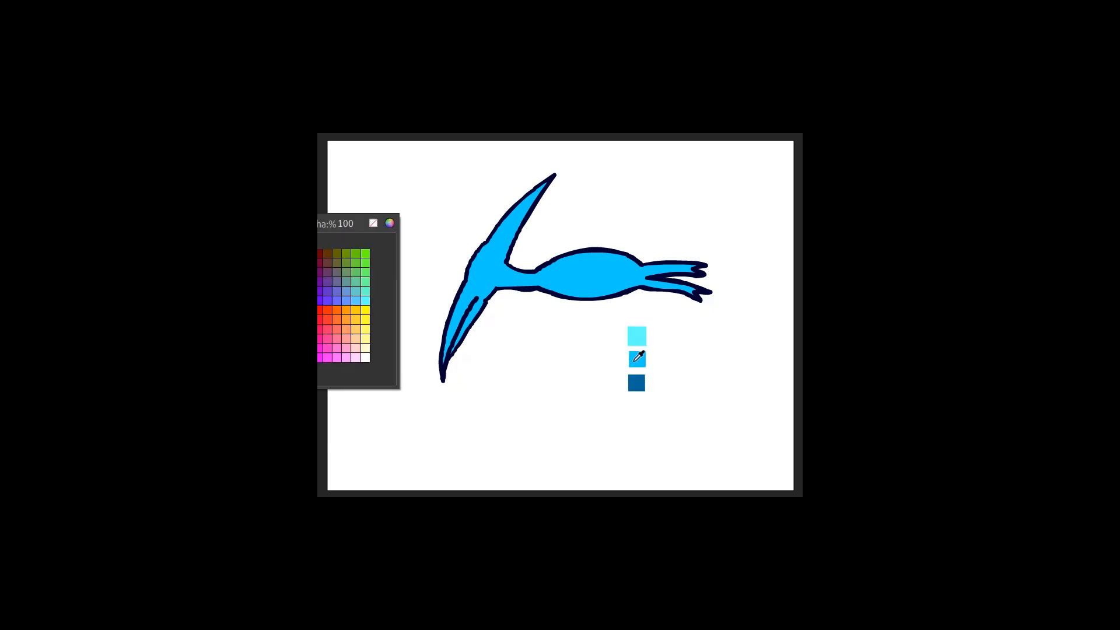
pyautogui.click(636, 330)
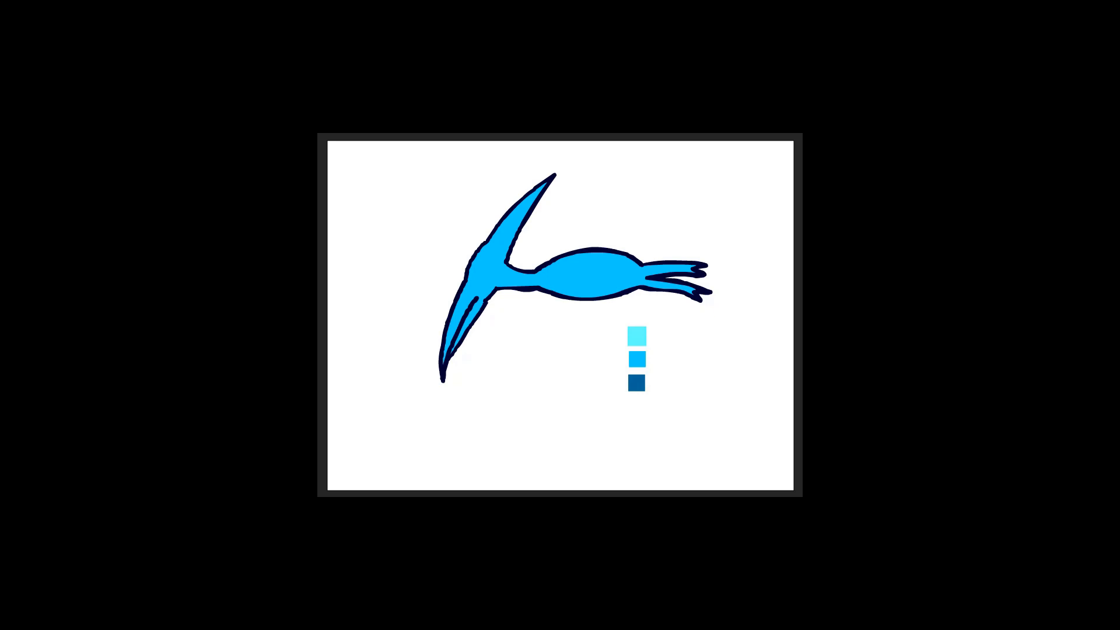
pyautogui.moveTo(490, 241)
pyautogui.mouseDown()
pyautogui.moveTo(544, 185)
pyautogui.moveTo(472, 263)
pyautogui.moveTo(490, 244)
pyautogui.moveTo(442, 370)
pyautogui.mouseUp()
pyautogui.moveTo(478, 302); pyautogui.dragTo(453, 348)
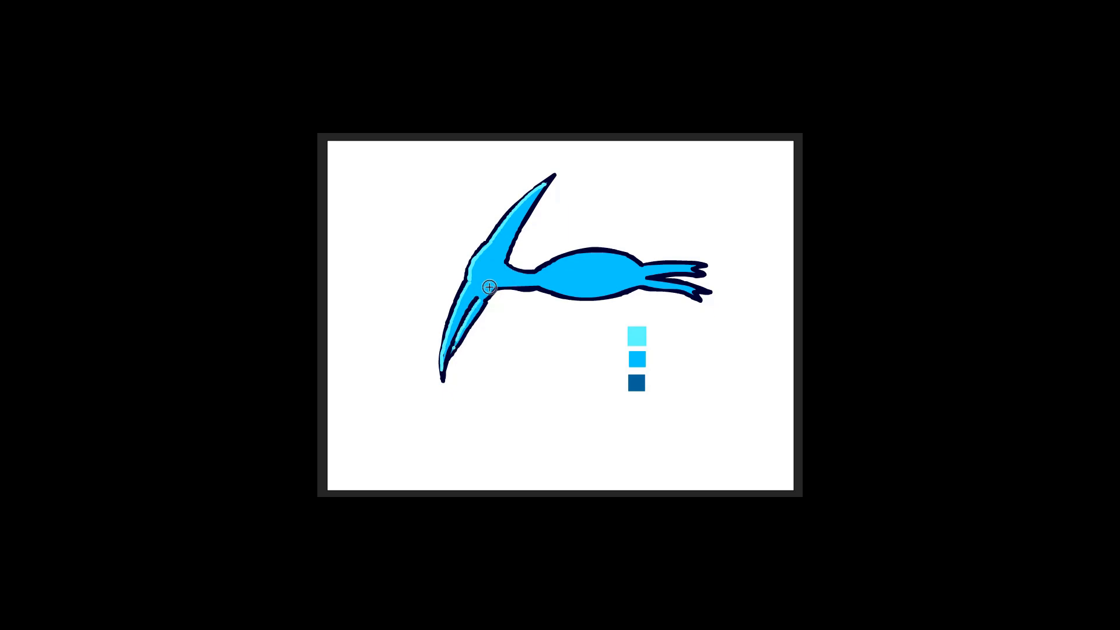
# - Paint light cyan highlights around the eye and neck, dab small spots across the upper body, and highlight the legs
pyautogui.moveTo(493, 263)
pyautogui.mouseDown()
pyautogui.moveTo(544, 295)
pyautogui.moveTo(554, 275)
pyautogui.moveTo(583, 287)
pyautogui.moveTo(541, 273)
pyautogui.moveTo(563, 261)
pyautogui.moveTo(603, 257)
pyautogui.moveTo(555, 275)
pyautogui.moveTo(611, 267)
pyautogui.mouseUp()
pyautogui.click(593, 254)
pyautogui.click(622, 260)
pyautogui.click(564, 266)
pyautogui.click(586, 260)
pyautogui.click(568, 270)
pyautogui.click(581, 269)
pyautogui.click(593, 267)
pyautogui.moveTo(618, 266); pyautogui.dragTo(629, 268)
pyautogui.click(633, 264)
pyautogui.moveTo(506, 269); pyautogui.dragTo(510, 271)
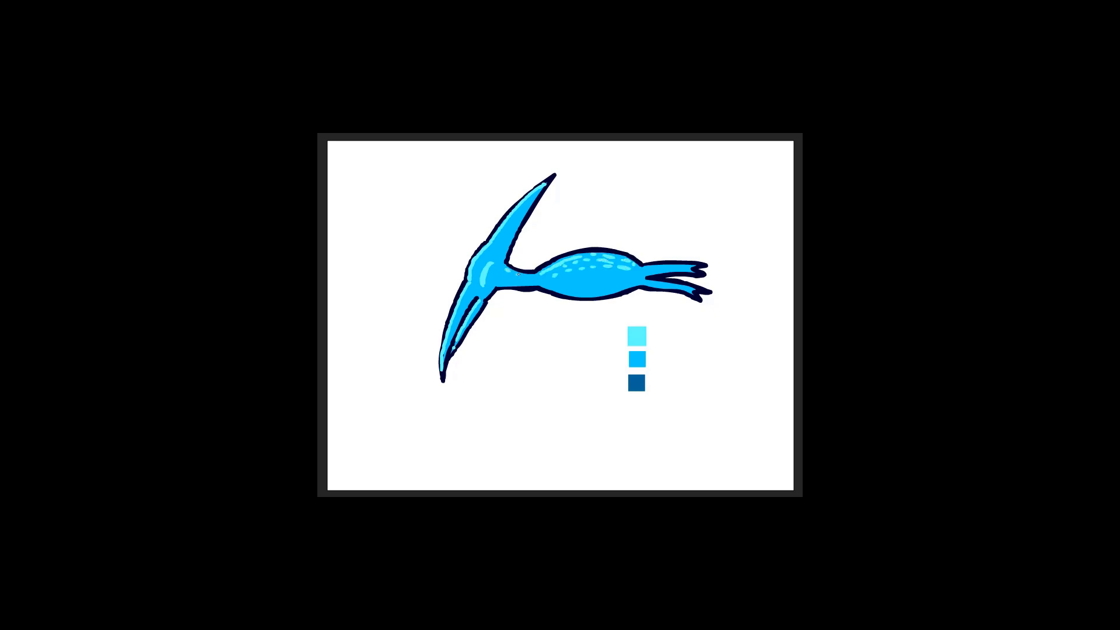
pyautogui.moveTo(650, 280); pyautogui.dragTo(660, 282)
# - Sample the dark blue swatch and paint shadows along the inner crest, the lower beak, the underside of the neck and the belly
pyautogui.click(635, 384)
pyautogui.moveTo(537, 195)
pyautogui.mouseDown()
pyautogui.moveTo(504, 280)
pyautogui.moveTo(502, 259)
pyautogui.moveTo(488, 291)
pyautogui.moveTo(500, 269)
pyautogui.moveTo(480, 273)
pyautogui.moveTo(483, 289)
pyautogui.moveTo(483, 270)
pyautogui.moveTo(477, 277)
pyautogui.moveTo(471, 322)
pyautogui.mouseUp()
pyautogui.moveTo(513, 286); pyautogui.dragTo(638, 287)
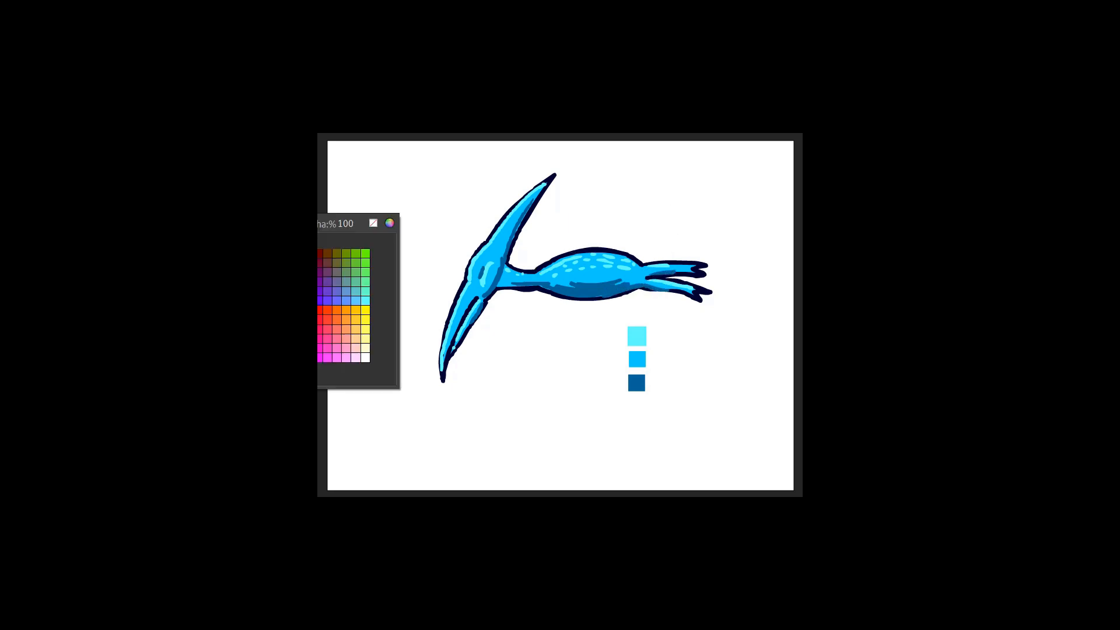
# - Sample the bright blue swatch and dab texture over the belly shadow and the legs to blend the shading
pyautogui.click(639, 360)
pyautogui.moveTo(572, 288)
pyautogui.mouseDown()
pyautogui.moveTo(632, 285)
pyautogui.moveTo(548, 282)
pyautogui.moveTo(598, 258)
pyautogui.moveTo(659, 267)
pyautogui.mouseUp()
pyautogui.click(666, 272)
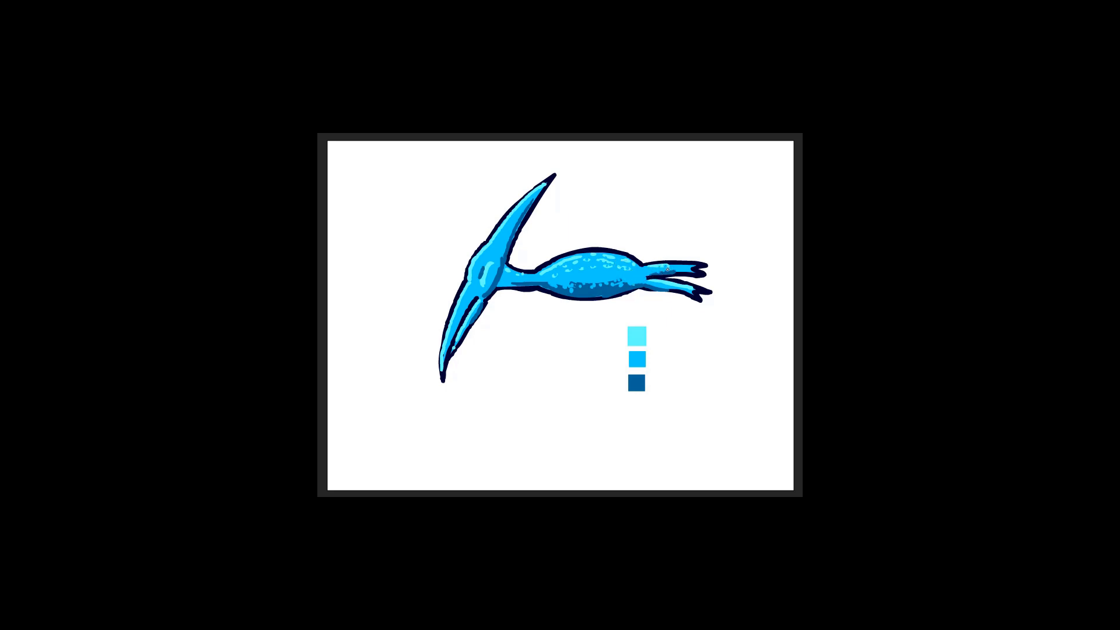
pyautogui.click(657, 271)
pyautogui.click(664, 285)
pyautogui.click(657, 285)
# - Touch up the eye area on the head with small dabs, and delete the three colour swatches
pyautogui.click(488, 265)
pyautogui.click(492, 265)
pyautogui.click(487, 272)
pyautogui.click(486, 276)
pyautogui.click(486, 281)
pyautogui.moveTo(616, 322); pyautogui.dragTo(657, 403)
pyautogui.press('Delete')
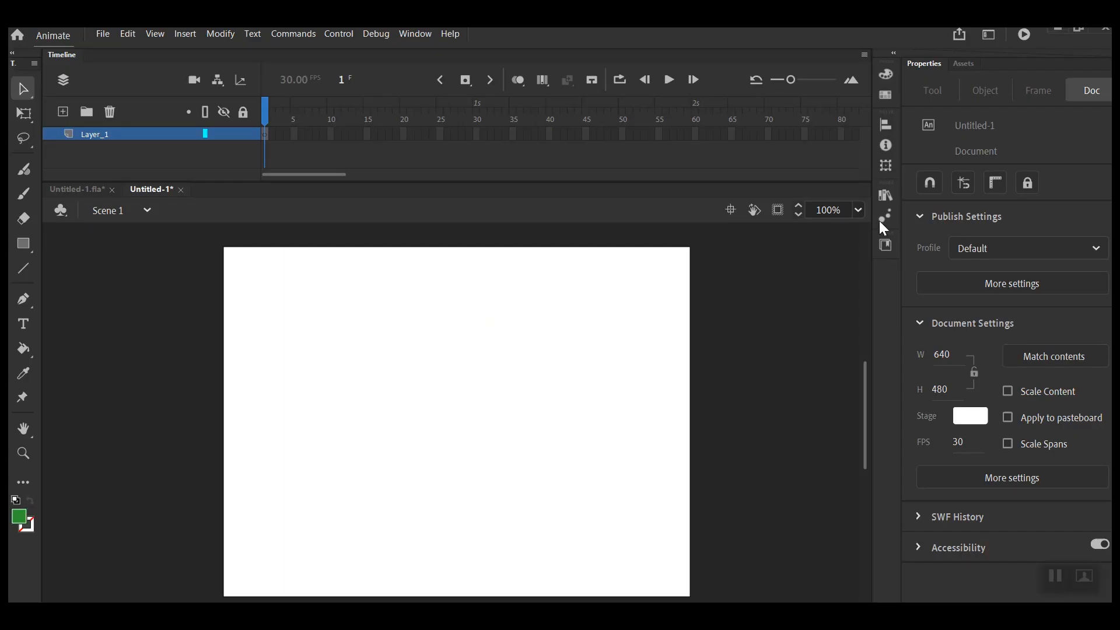
# - Place three instances of the Terry symbol from the library diagonally across the stage
pyautogui.click(885, 196)
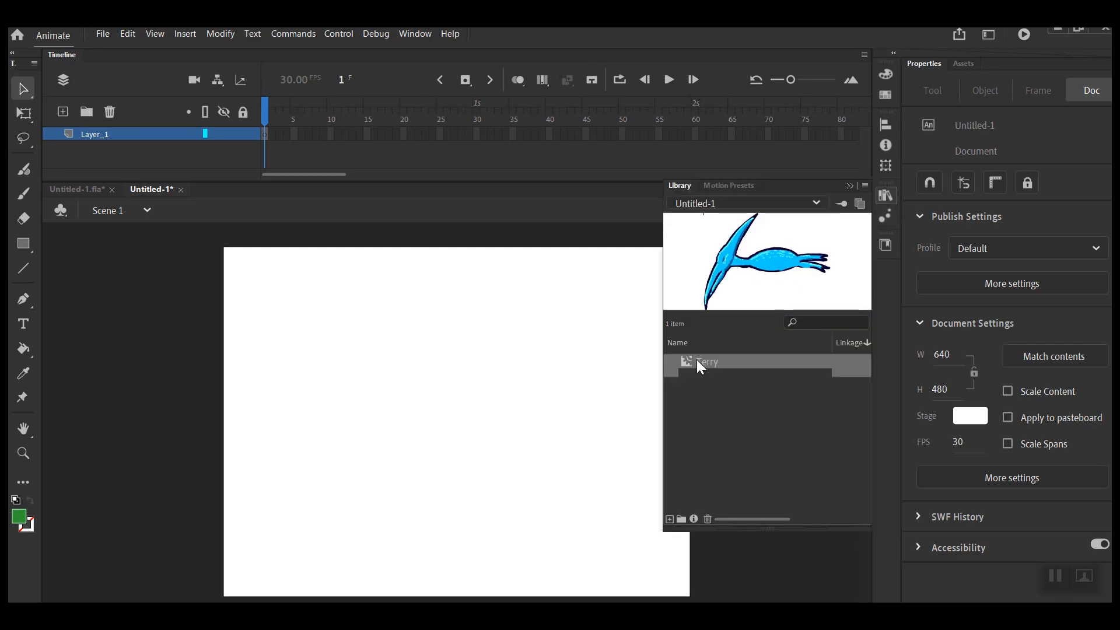
pyautogui.moveTo(697, 365); pyautogui.dragTo(233, 357)
pyautogui.moveTo(692, 365); pyautogui.dragTo(341, 394)
pyautogui.moveTo(686, 365); pyautogui.dragTo(416, 446)
pyautogui.click(604, 408)
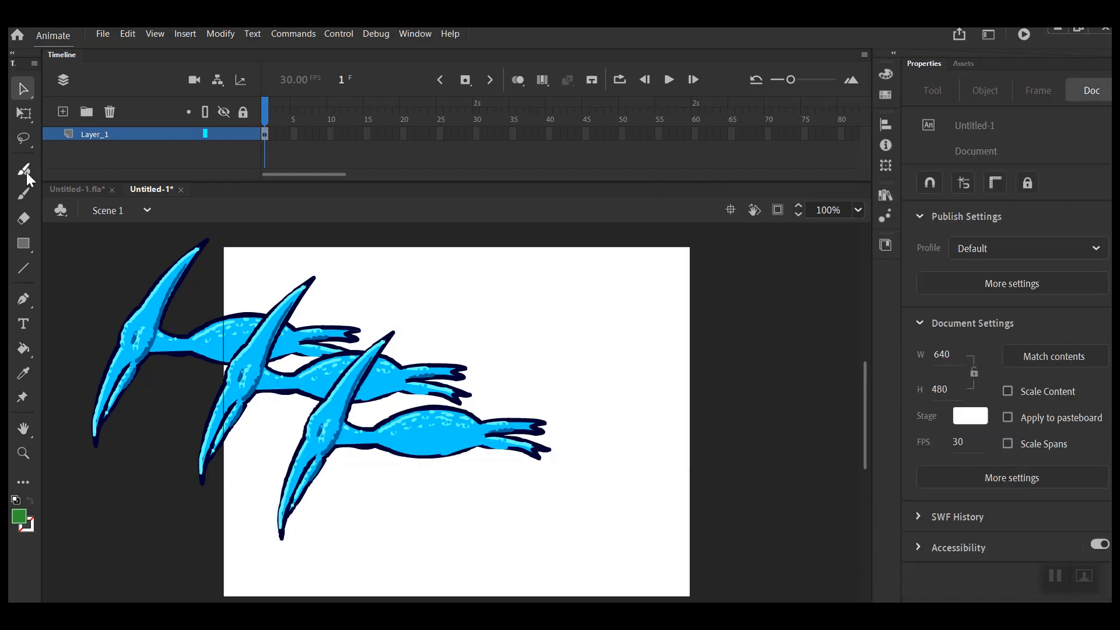
# - Paint a wavy green stroke with the Classic Brush diagonally across the Terry instances, and undo it
pyautogui.click(23, 193)
pyautogui.moveTo(234, 266)
pyautogui.mouseDown()
pyautogui.moveTo(262, 329)
pyautogui.moveTo(424, 408)
pyautogui.moveTo(467, 471)
pyautogui.moveTo(489, 472)
pyautogui.moveTo(510, 502)
pyautogui.mouseUp()
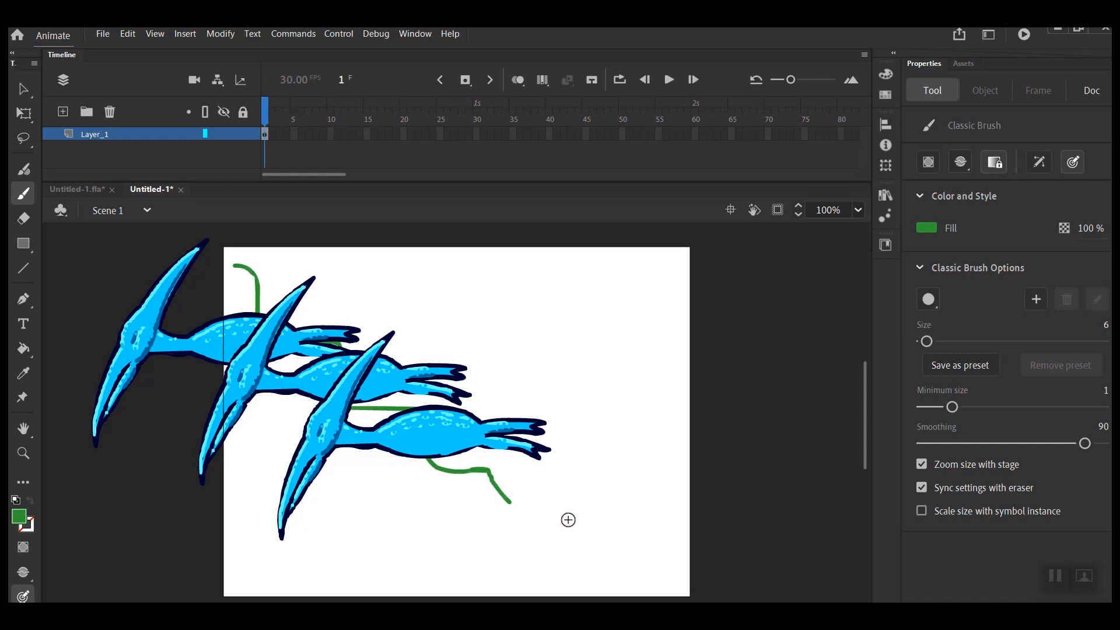
pyautogui.hotkey('ctrl', 'z')
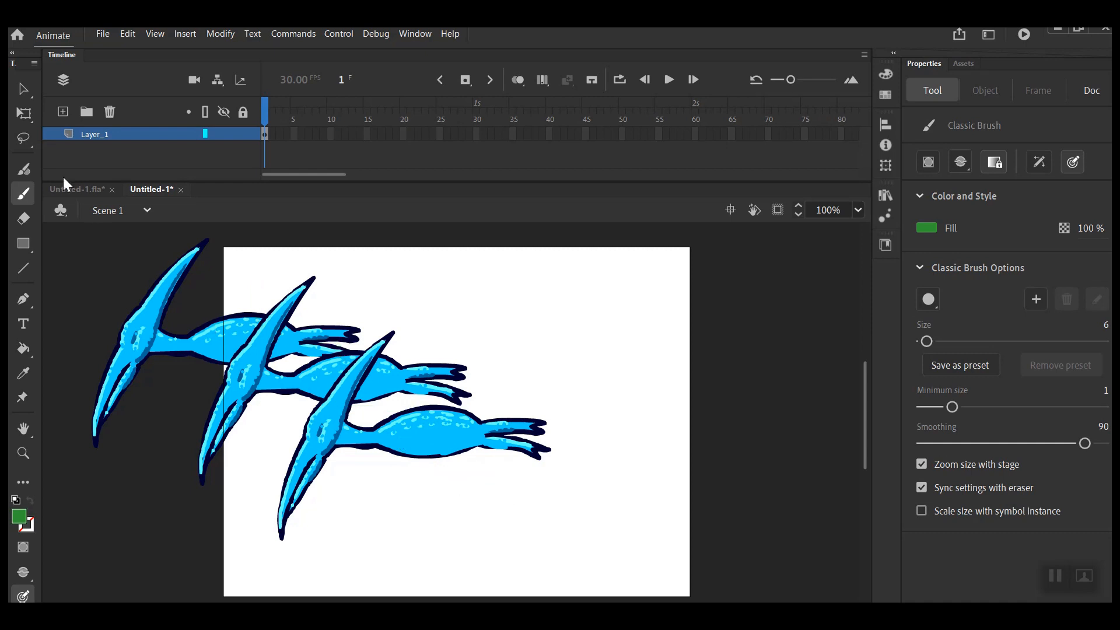
# - Delete all three Terry instances from the stage
pyautogui.click(23, 88)
pyautogui.click(386, 438)
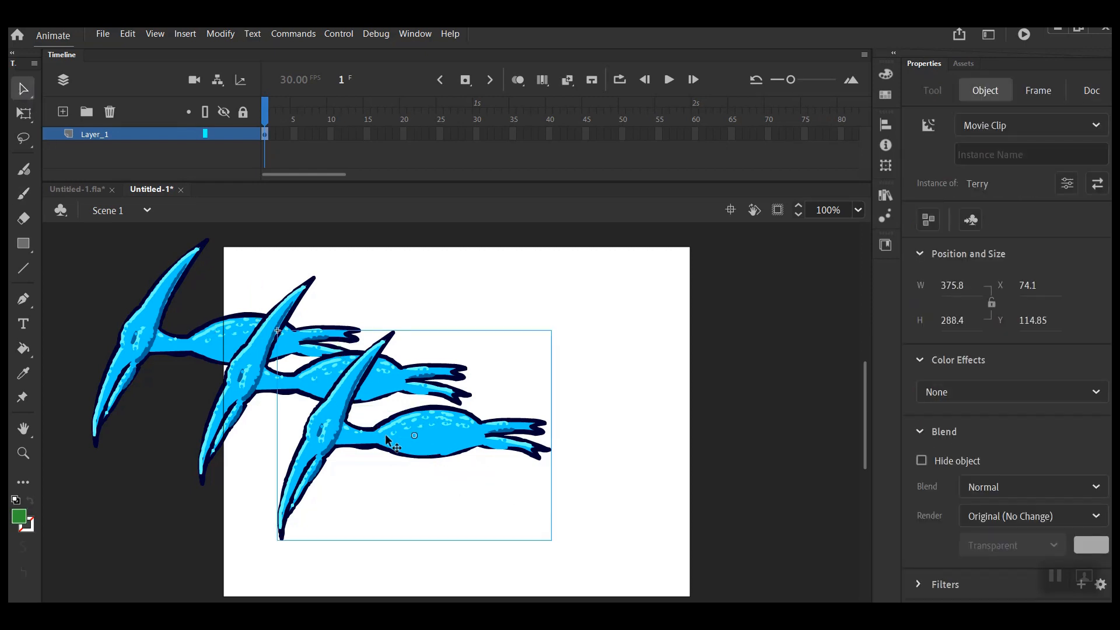
pyautogui.press('Delete')
pyautogui.click(350, 402)
pyautogui.press('Delete')
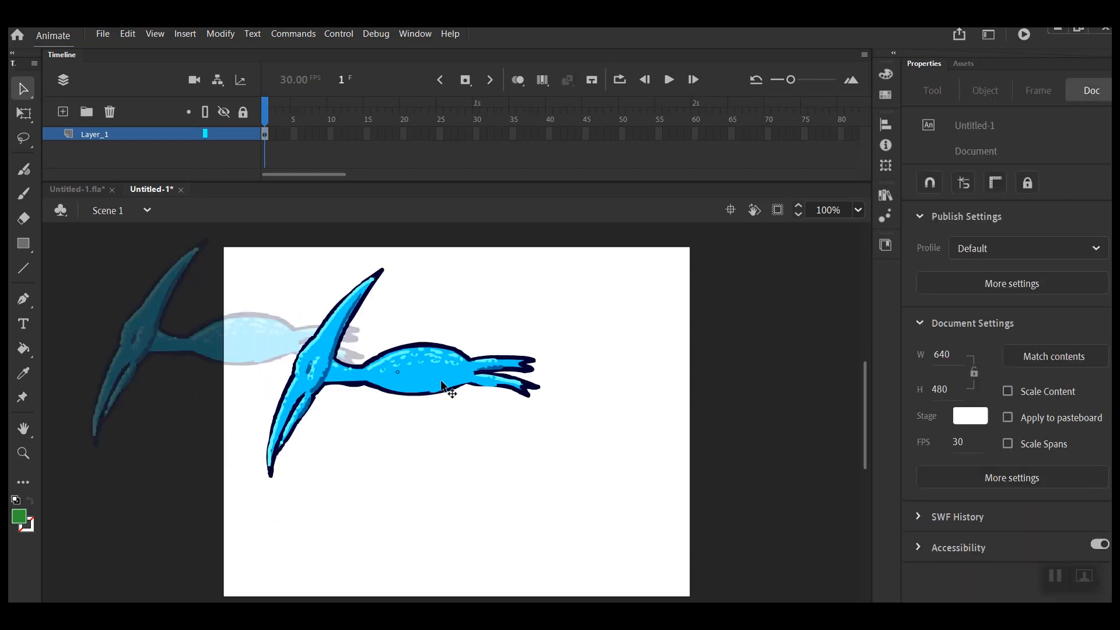
pyautogui.click(442, 385)
pyautogui.press('Delete')
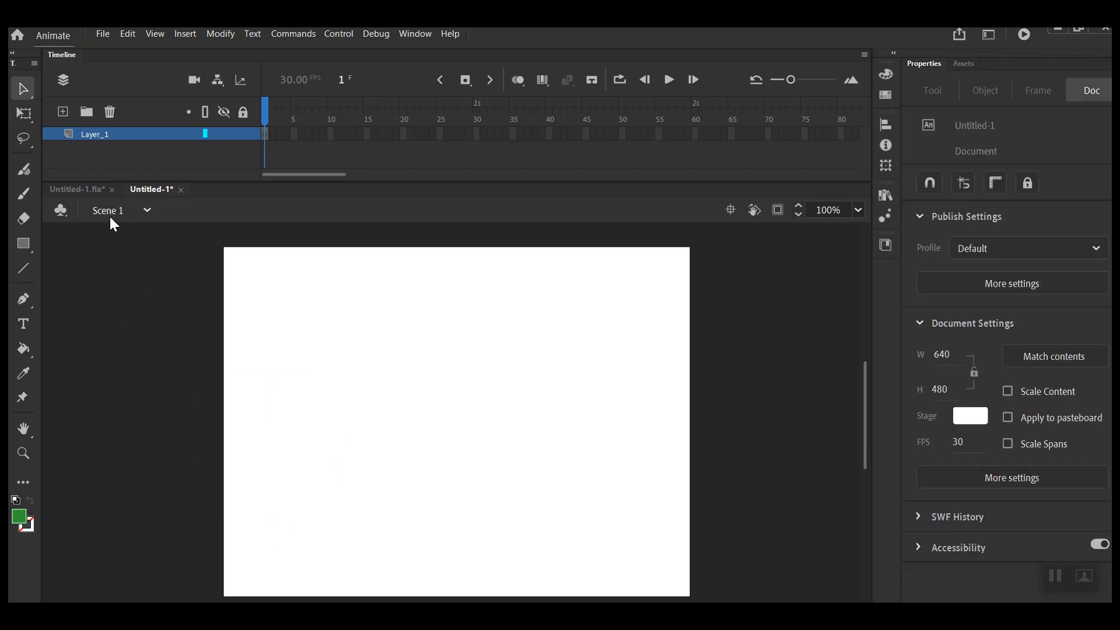
# - Open the Terry symbol from the library for editing
pyautogui.click(886, 197)
pyautogui.doubleClick(688, 362)
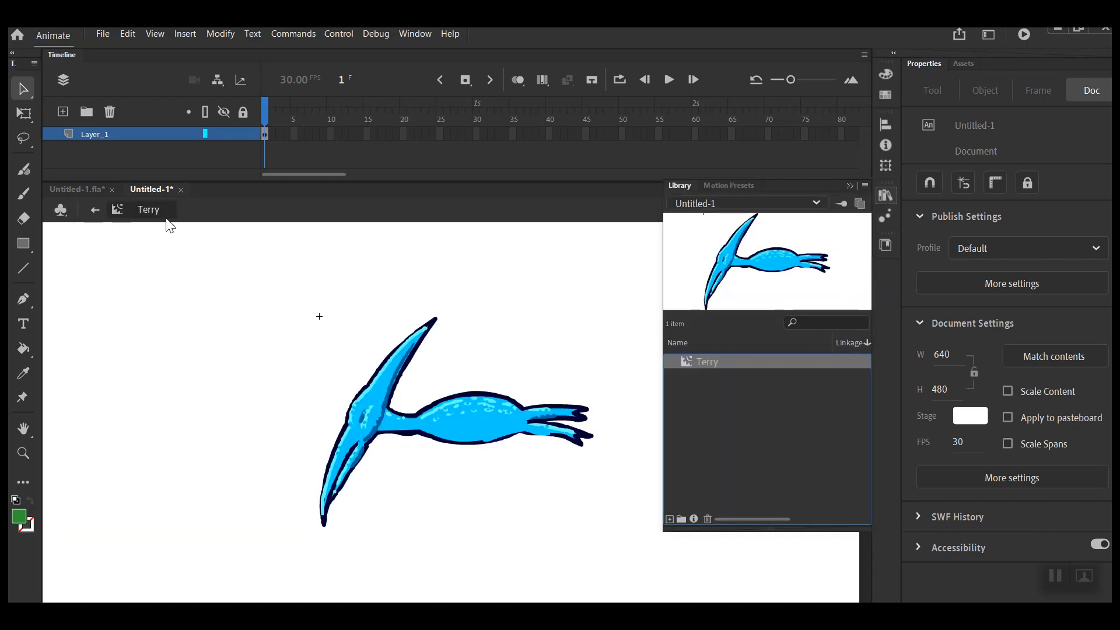
pyautogui.click(482, 531)
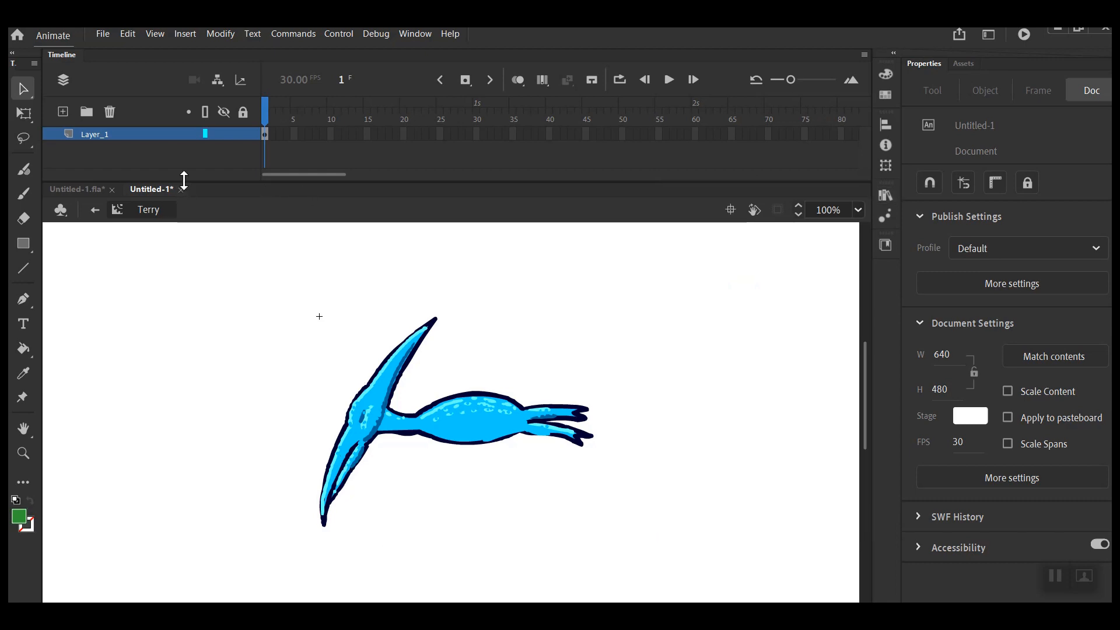
# - Enlarge the timeline area and add two new layers above the pterosaur's layer in the Terry symbol
pyautogui.moveTo(182, 181); pyautogui.dragTo(187, 286)
pyautogui.click(64, 111)
pyautogui.click(64, 112)
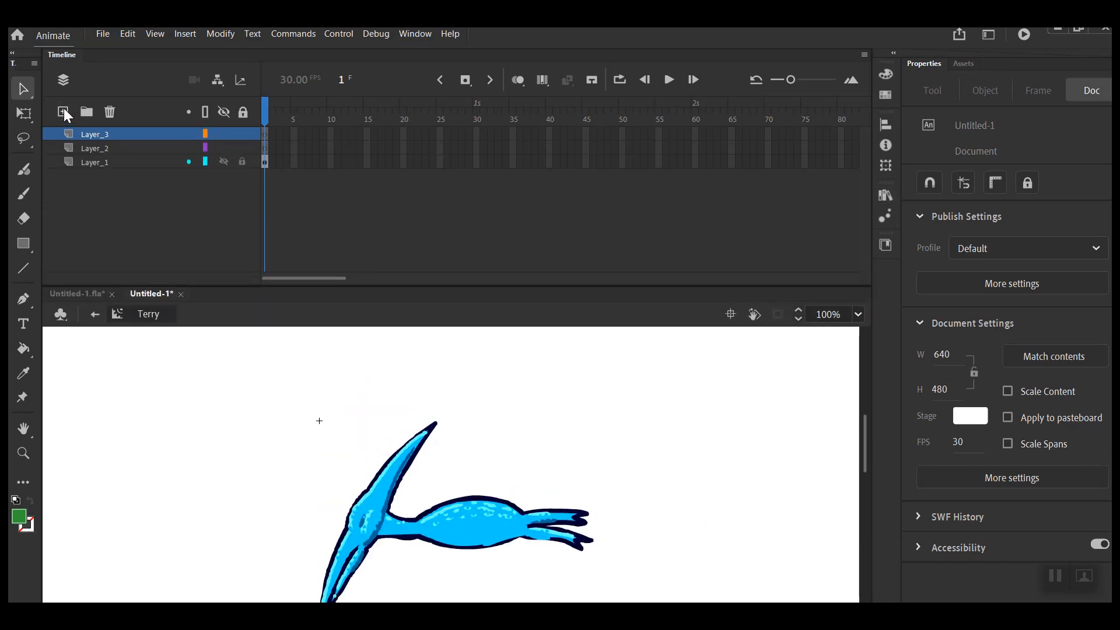
# - Rename the three layers, from lowest to highest, as Bod, W2 and W1
pyautogui.doubleClick(94, 162)
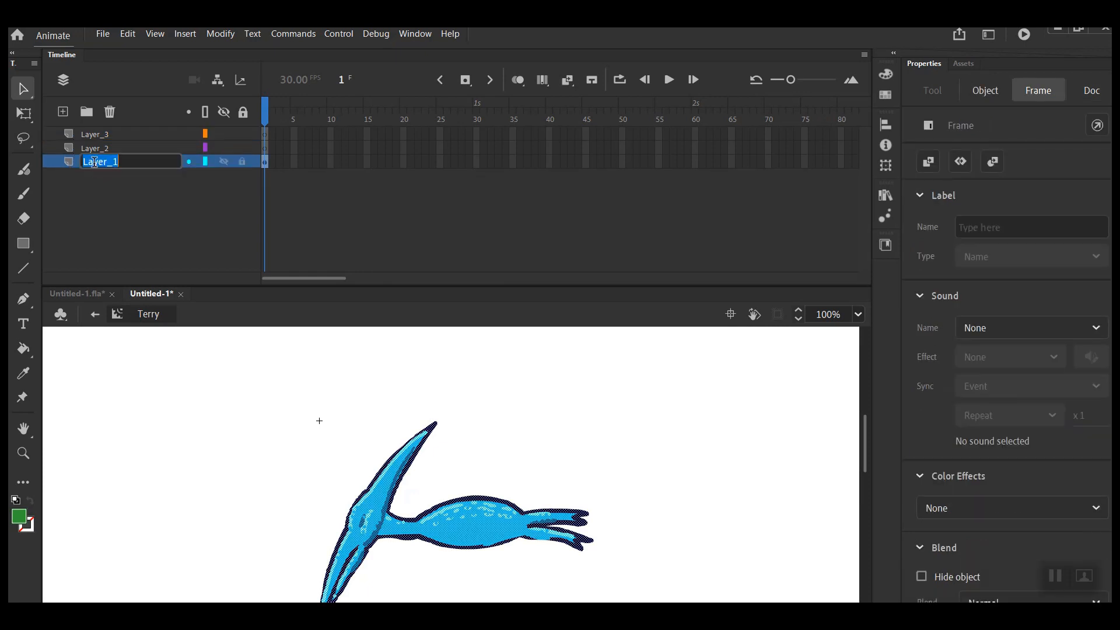
pyautogui.write('Bod')
pyautogui.doubleClick(93, 147)
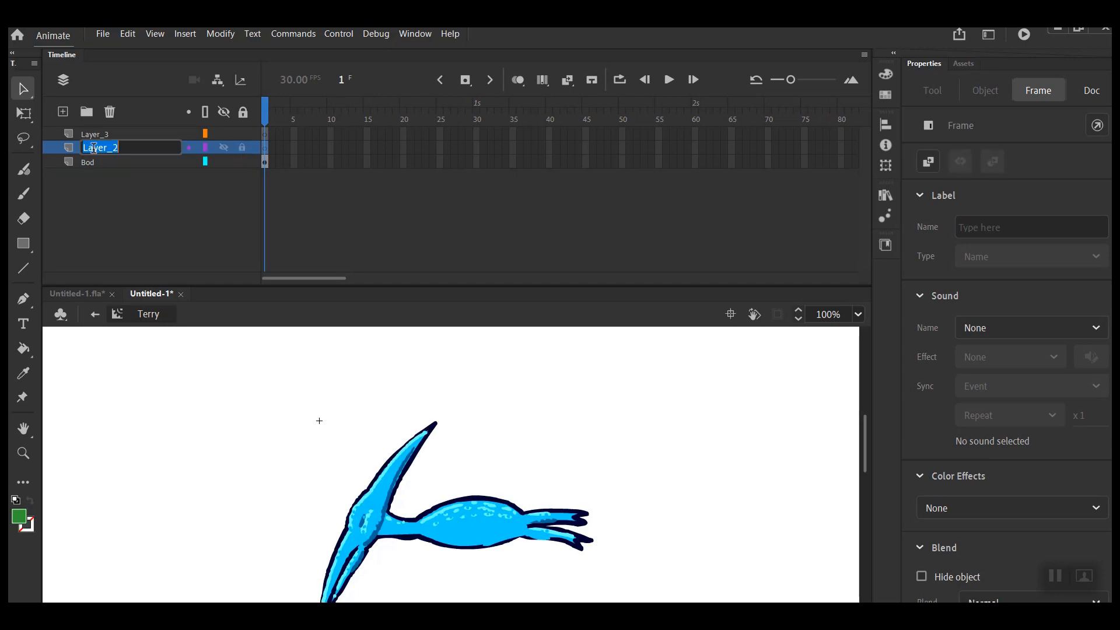
pyautogui.write('W2')
pyautogui.doubleClick(87, 132)
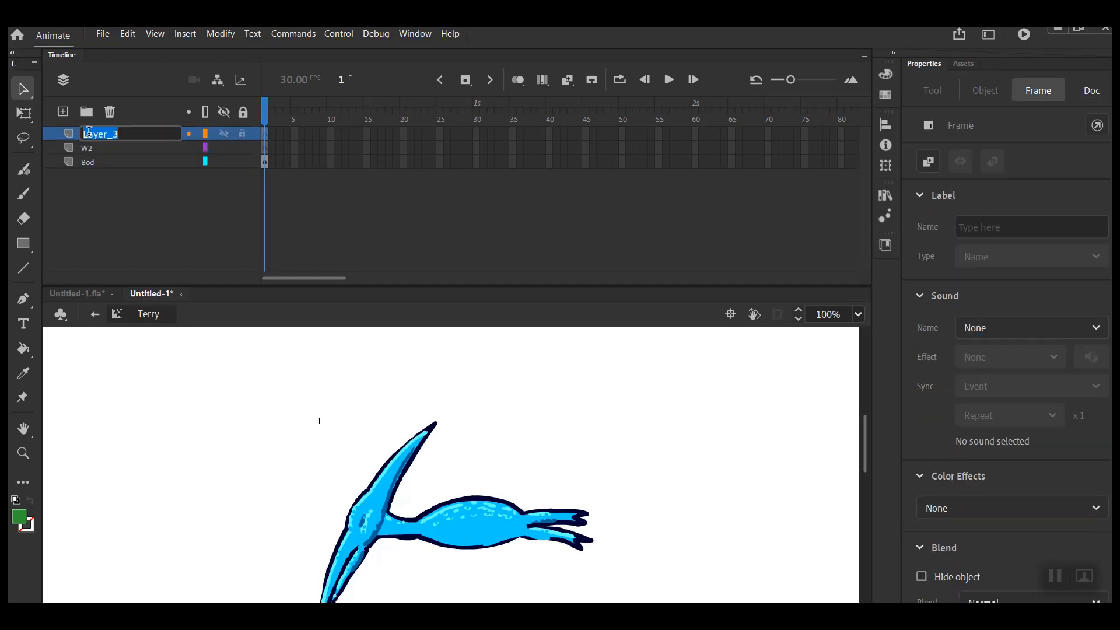
pyautogui.write('W1')
pyautogui.press('Return')
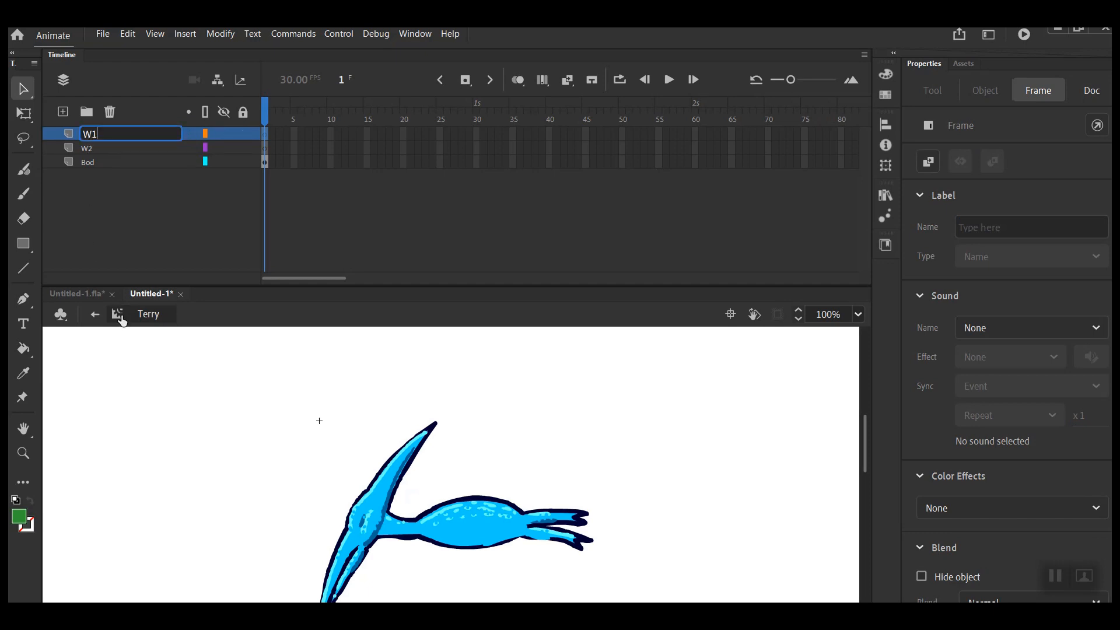
pyautogui.click(293, 498)
# - Shrink the timeline area and move the whole pterosaur drawing so its body is centred on the symbol's registration point
pyautogui.scroll(-3, 291, 501)
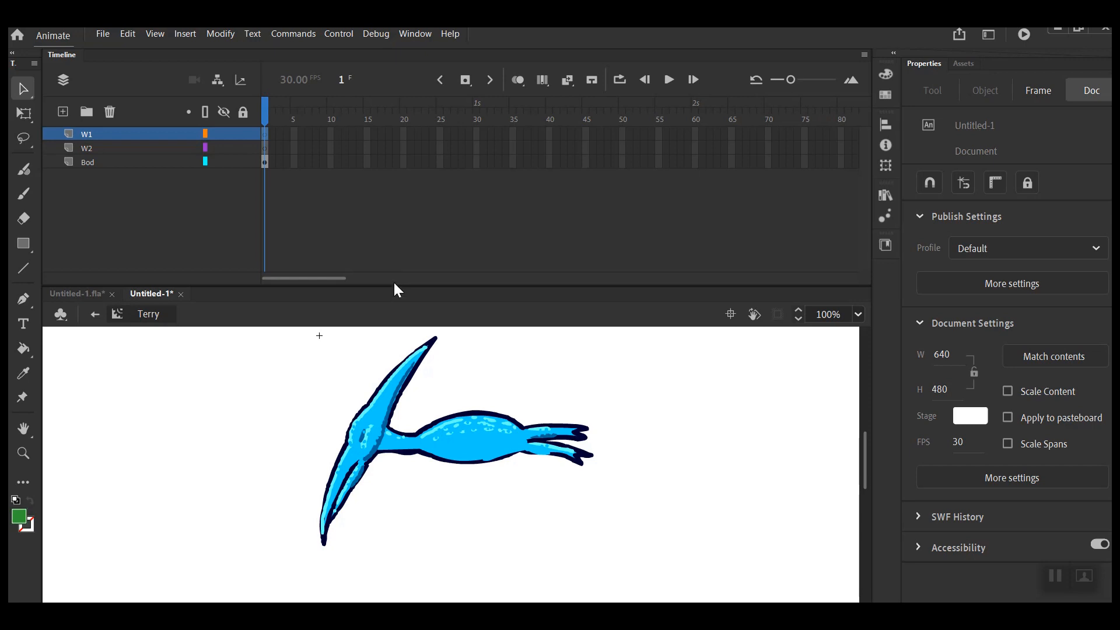
pyautogui.moveTo(393, 282); pyautogui.dragTo(372, 133)
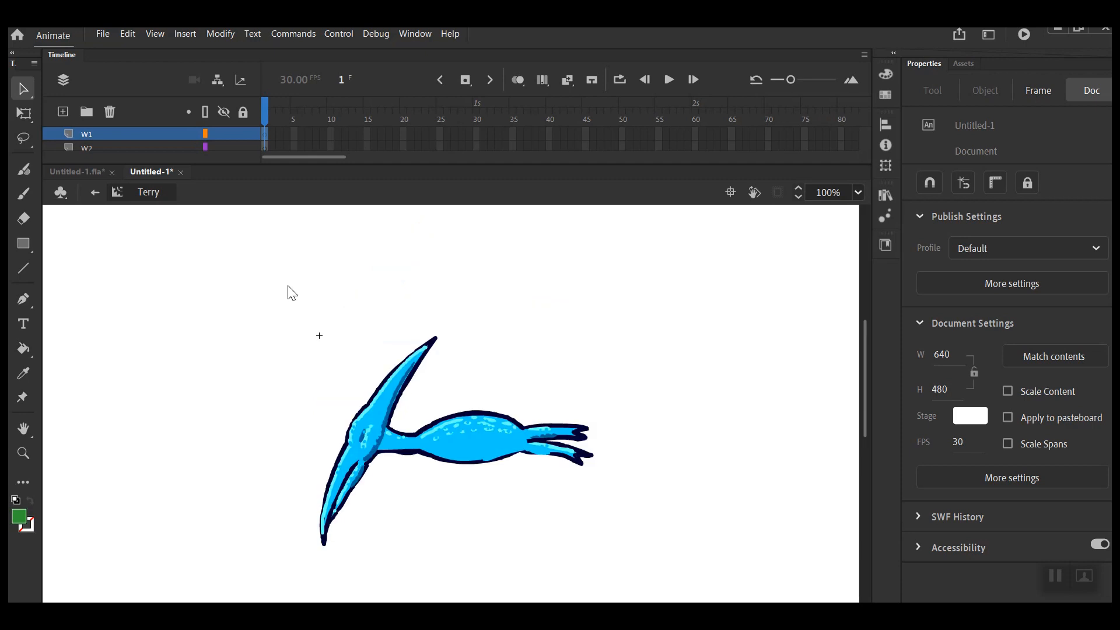
pyautogui.moveTo(243, 320)
pyautogui.mouseDown()
pyautogui.moveTo(400, 462)
pyautogui.moveTo(674, 554)
pyautogui.mouseUp()
pyautogui.moveTo(461, 434)
pyautogui.mouseDown()
pyautogui.moveTo(317, 332)
pyautogui.moveTo(340, 327)
pyautogui.moveTo(334, 335)
pyautogui.mouseUp()
pyautogui.scroll(3, 469, 417)
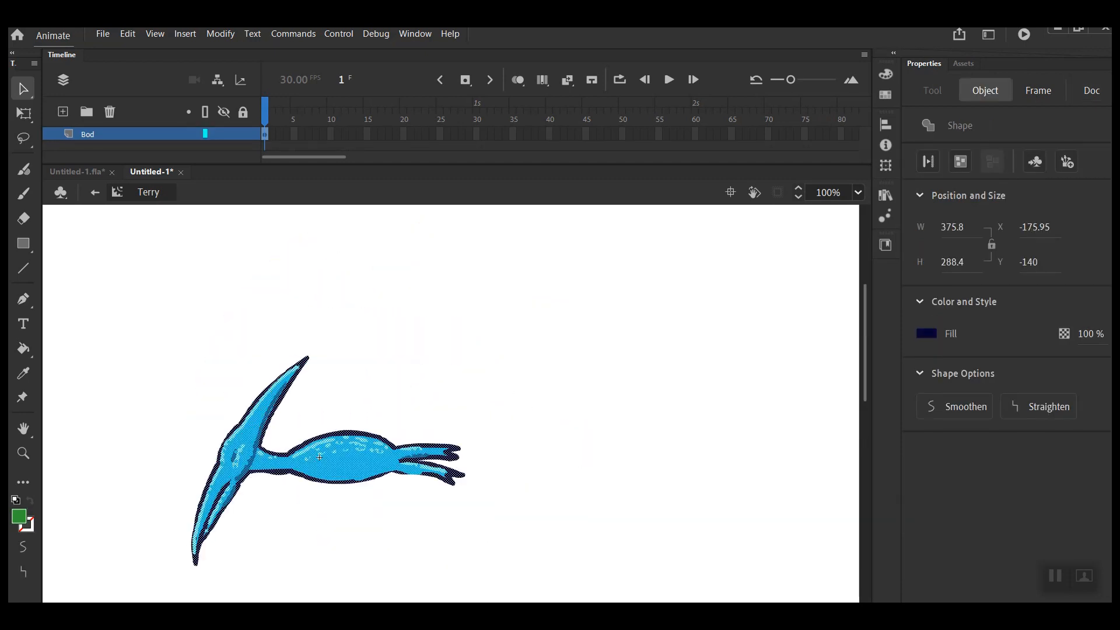
pyautogui.moveTo(319, 456); pyautogui.dragTo(437, 457)
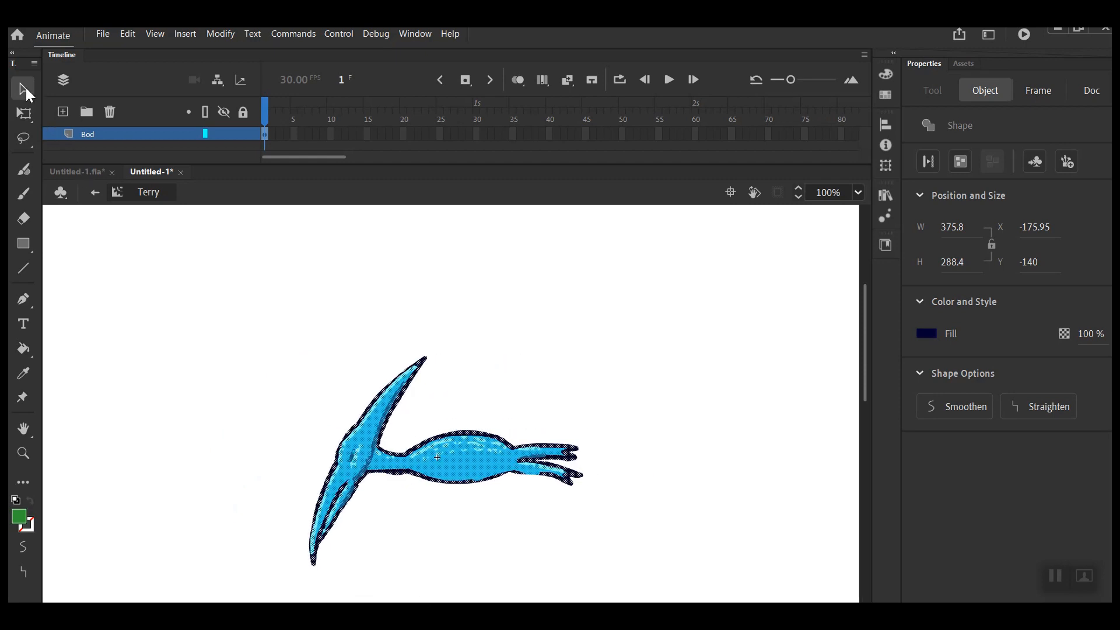
# - Add a layer directly above Bod in the Terry symbol and name it eyes
pyautogui.click(62, 111)
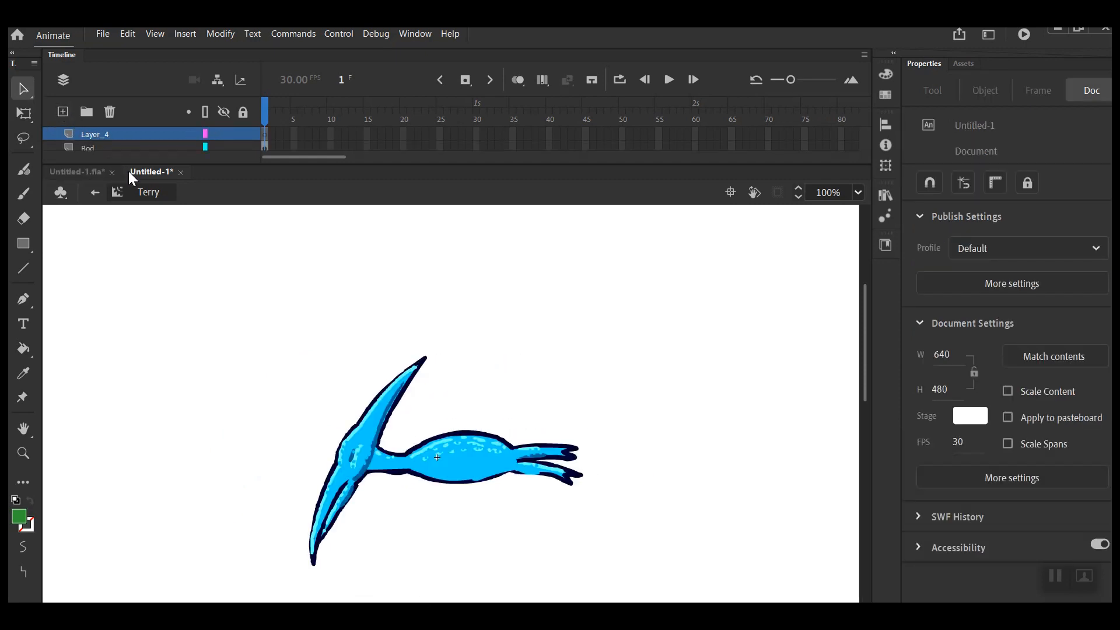
pyautogui.doubleClick(100, 132)
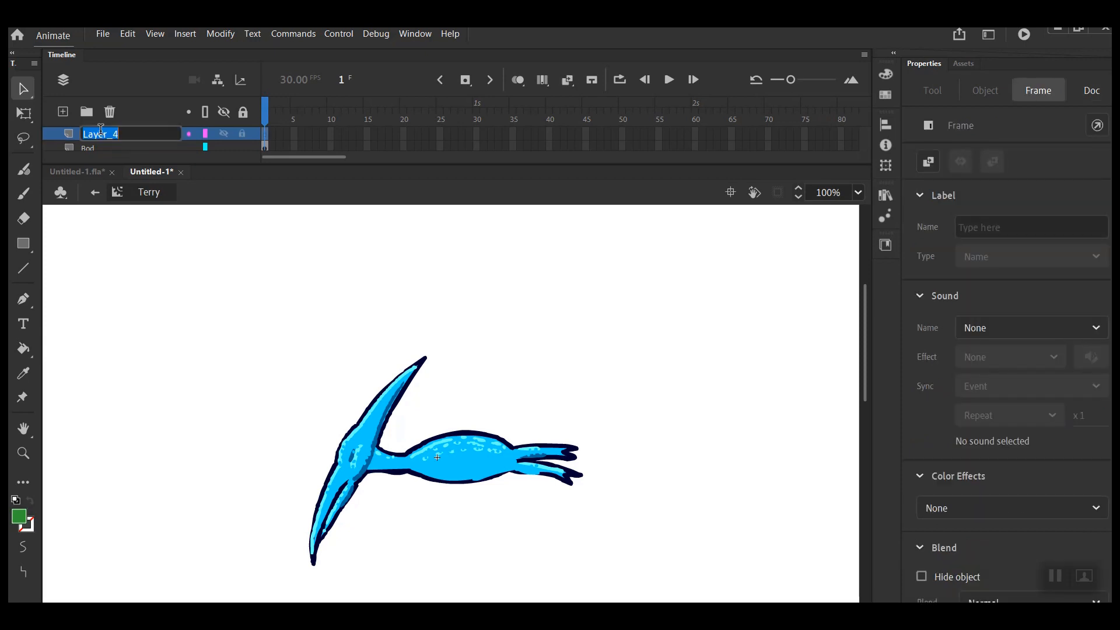
pyautogui.write('eyes')
pyautogui.click(96, 270)
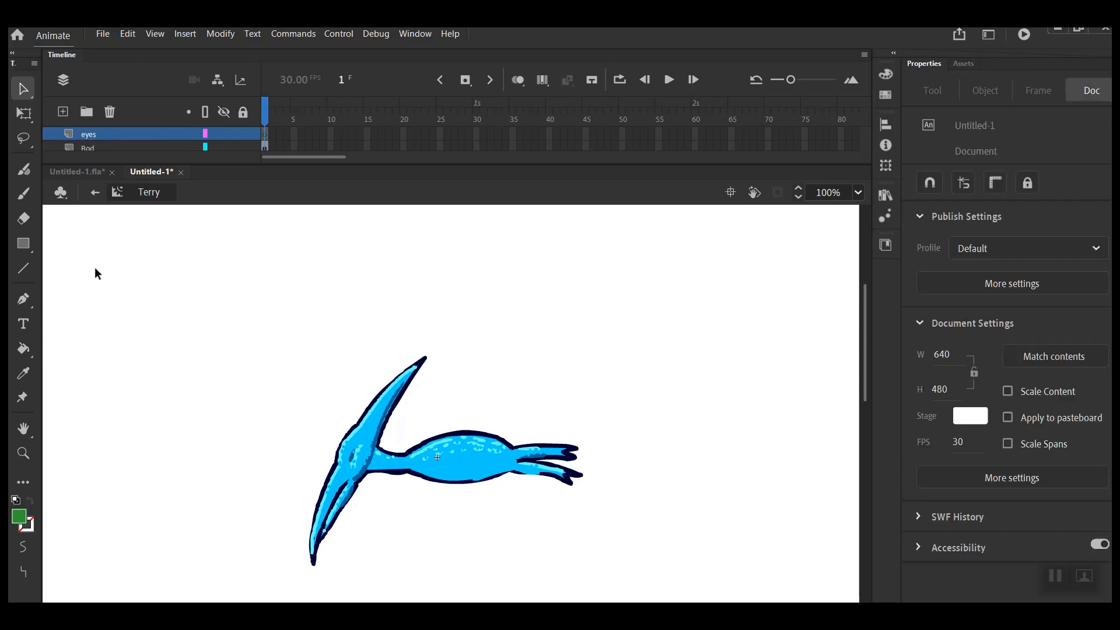
# - Draw a pair of round eyes with pupils and eyelashes in dark navy with the Classic Brush, in the empty area above the head
pyautogui.click(24, 194)
pyautogui.click(19, 516)
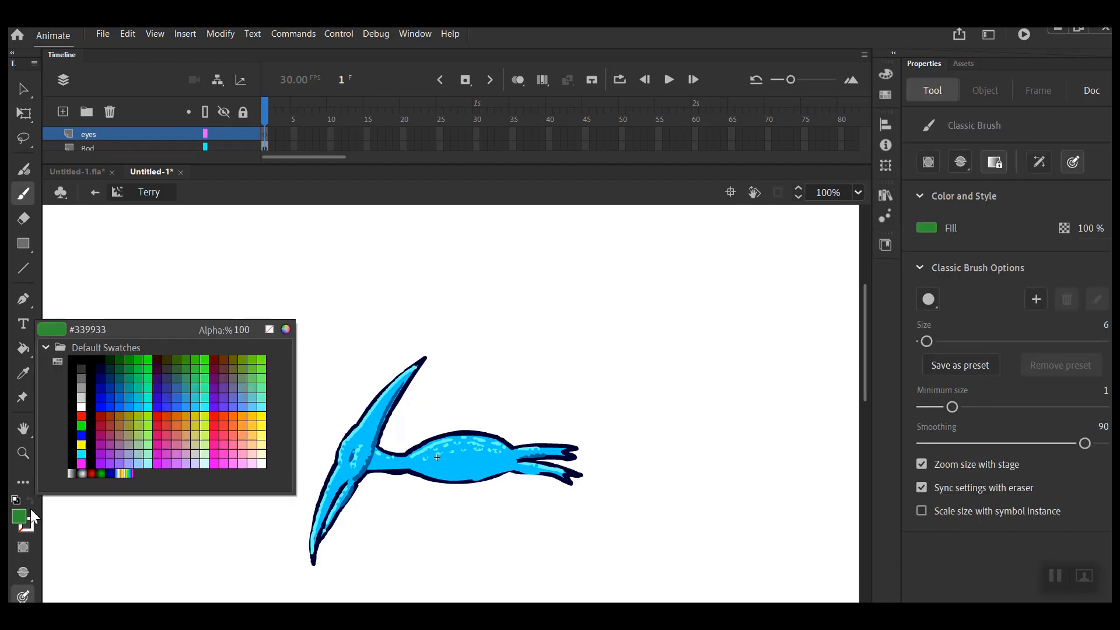
pyautogui.click(101, 365)
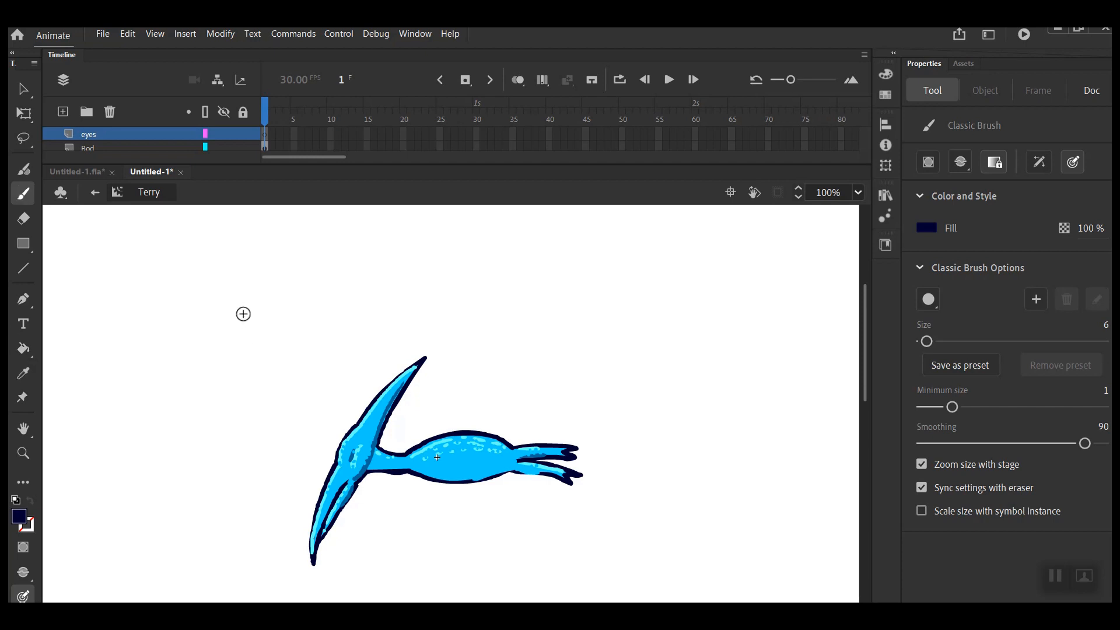
pyautogui.moveTo(243, 312)
pyautogui.mouseDown()
pyautogui.moveTo(245, 340)
pyautogui.moveTo(273, 313)
pyautogui.moveTo(263, 338)
pyautogui.moveTo(283, 332)
pyautogui.moveTo(276, 314)
pyautogui.moveTo(244, 327)
pyautogui.moveTo(270, 326)
pyautogui.moveTo(227, 313)
pyautogui.moveTo(286, 316)
pyautogui.mouseUp()
pyautogui.moveTo(278, 315); pyautogui.dragTo(281, 310)
# - Fill the inside of both eyes with orange #FF9933 around the pupils
pyautogui.click(23, 349)
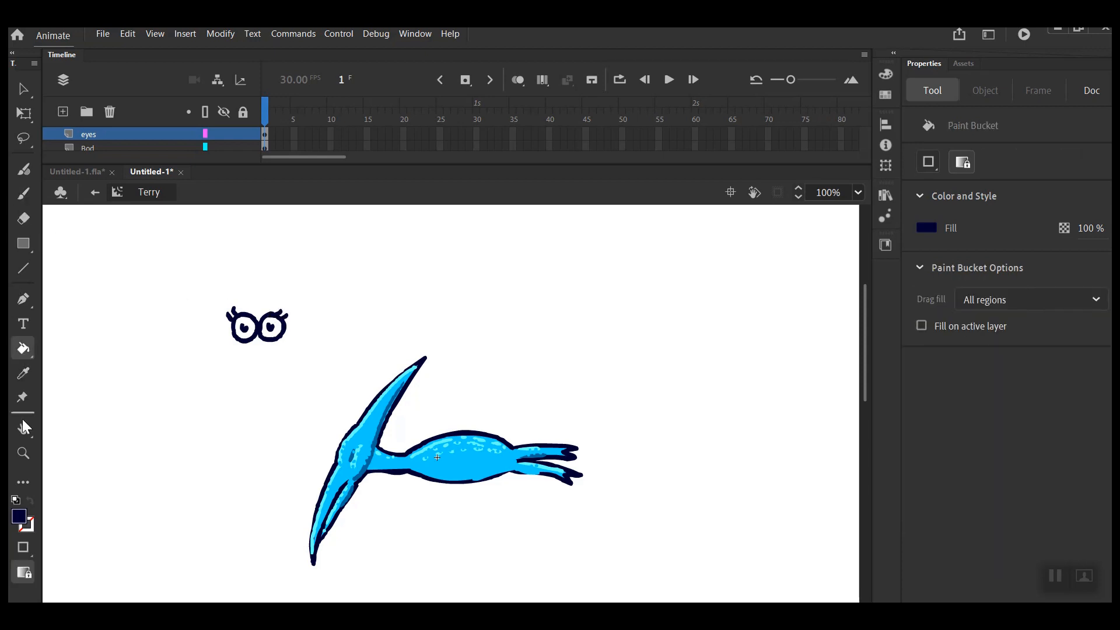
pyautogui.click(19, 516)
pyautogui.click(229, 413)
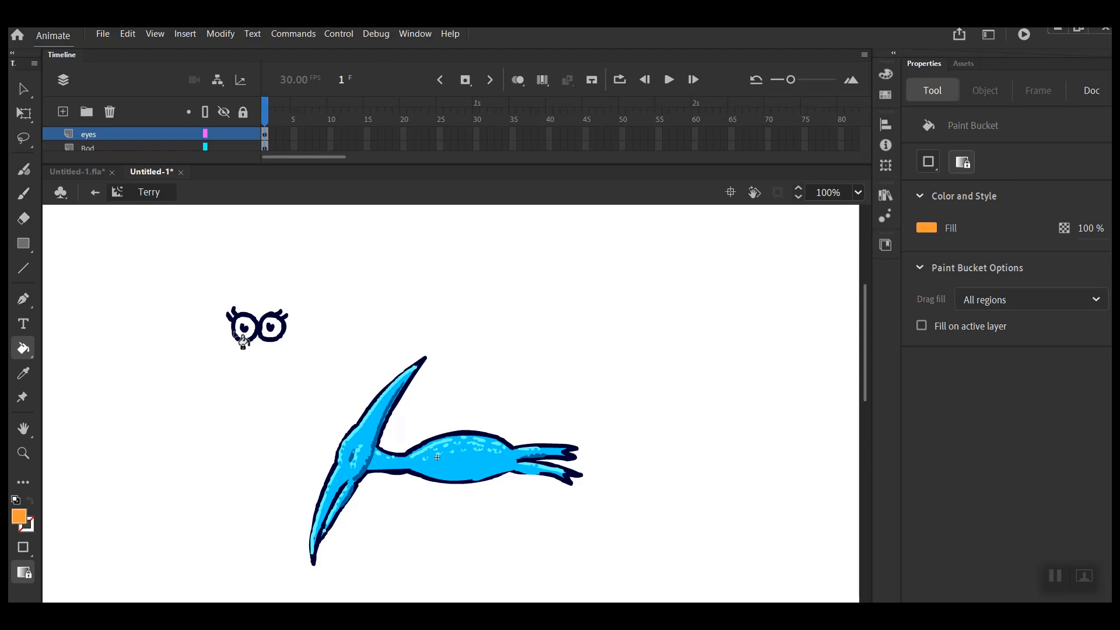
pyautogui.click(239, 328)
pyautogui.click(273, 328)
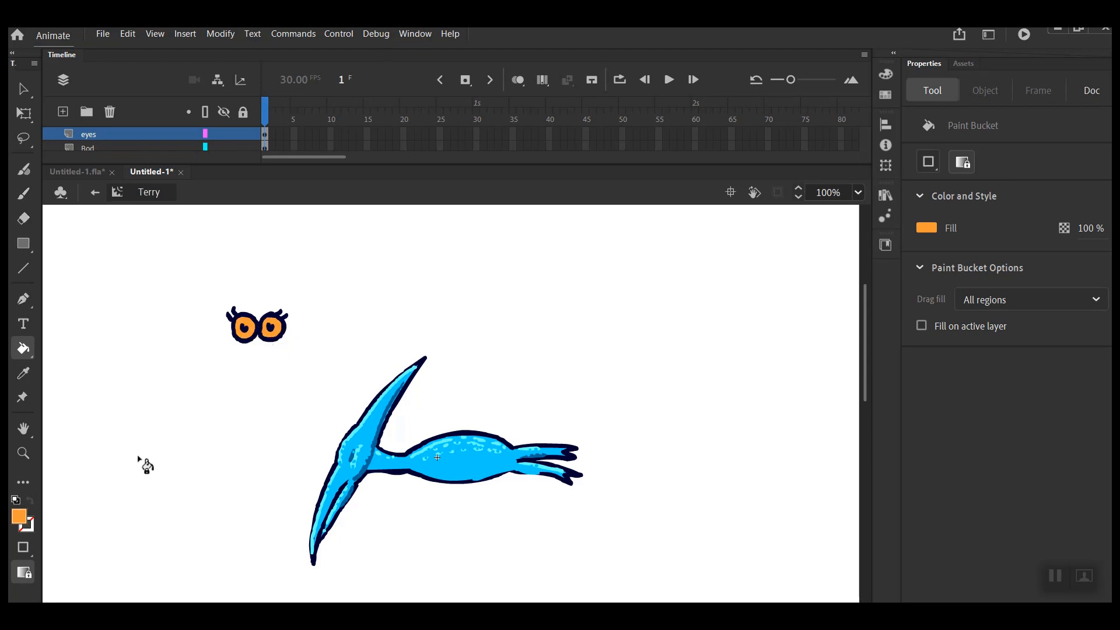
# - Paint a small white highlight on each pupil with the Classic Brush
pyautogui.click(19, 516)
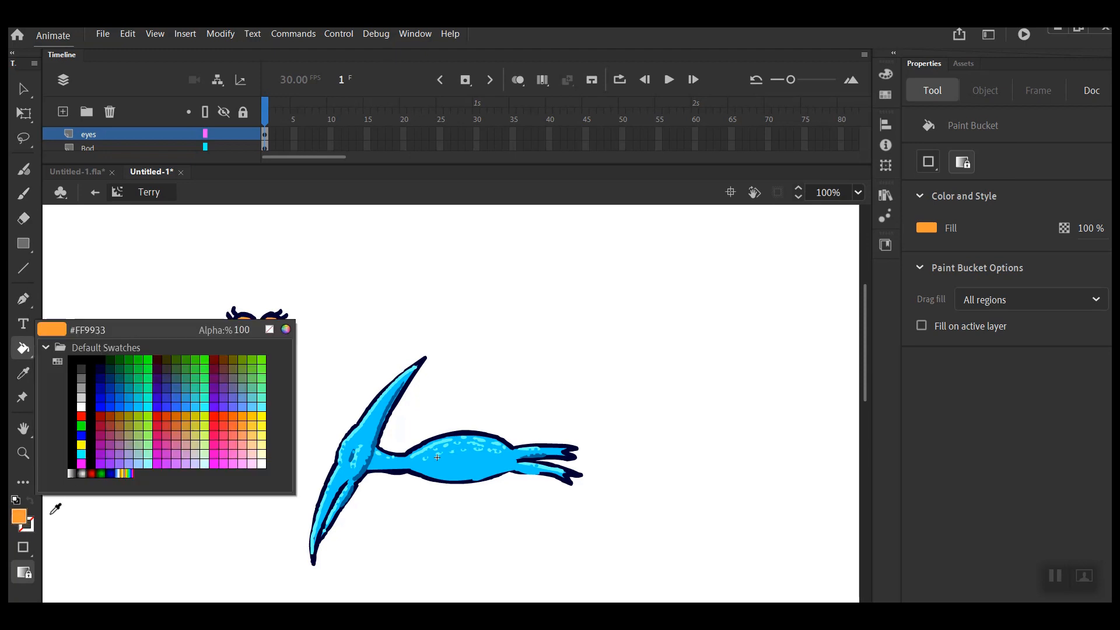
pyautogui.click(82, 406)
pyautogui.click(23, 193)
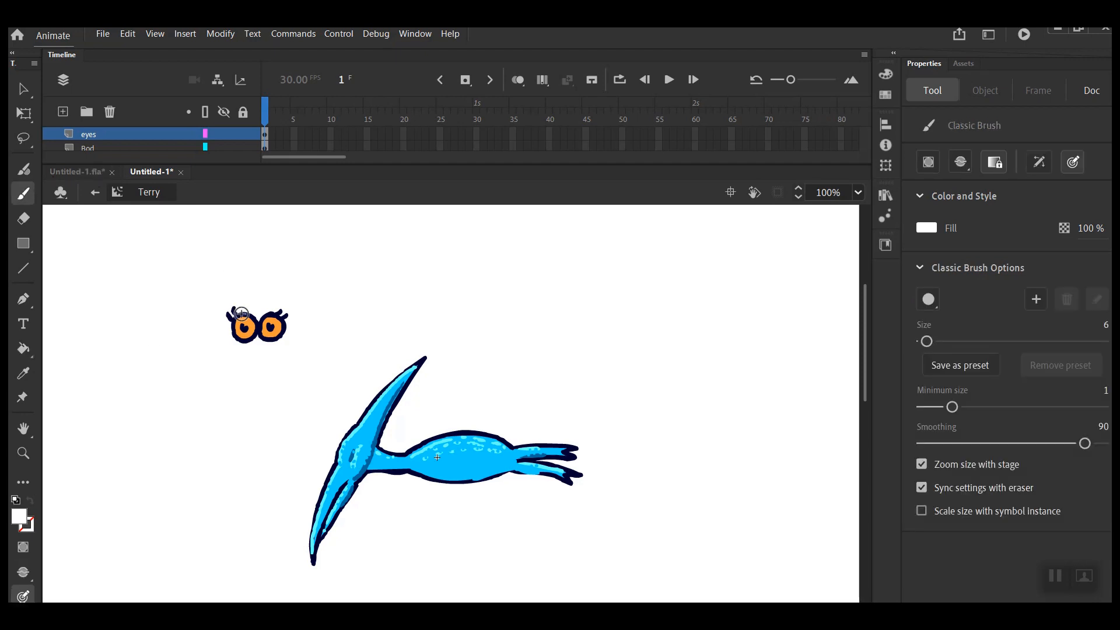
pyautogui.click(271, 324)
# - Select the whole eyes drawing and convert it to a Movie Clip symbol named eyes
pyautogui.click(24, 88)
pyautogui.moveTo(181, 281); pyautogui.dragTo(304, 365)
pyautogui.rightClick(261, 340)
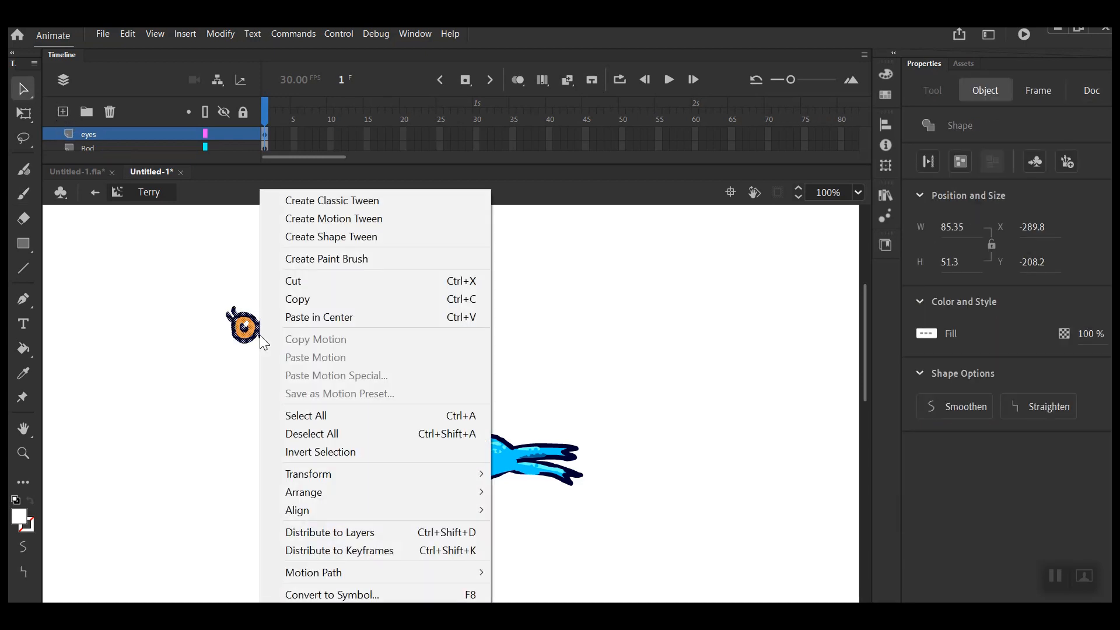
pyautogui.click(323, 594)
pyautogui.write('eyes')
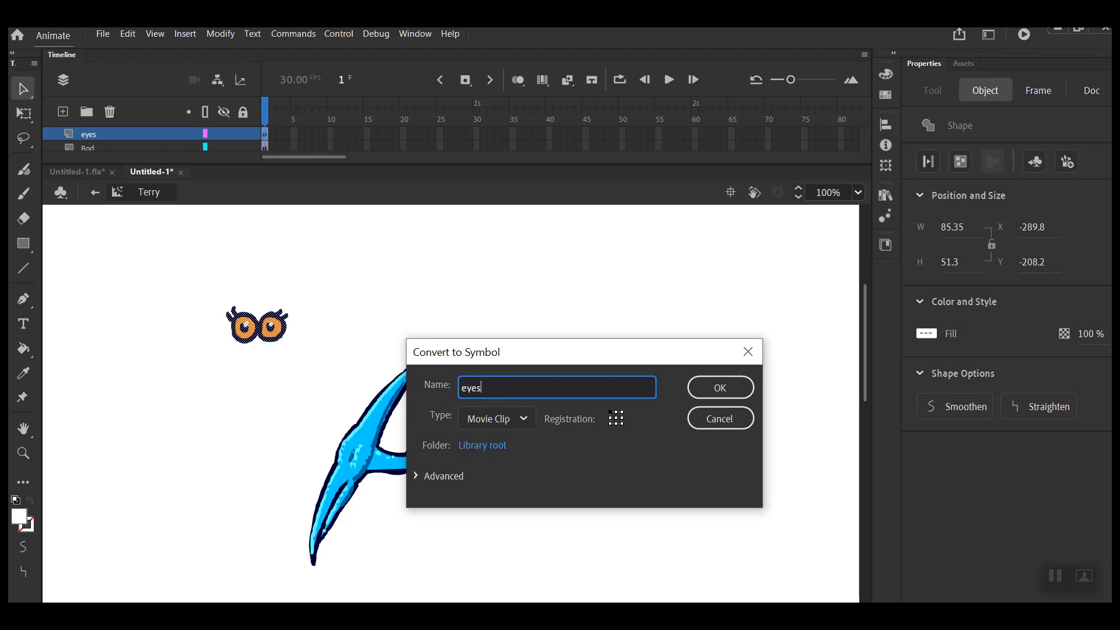
pyautogui.press('Return')
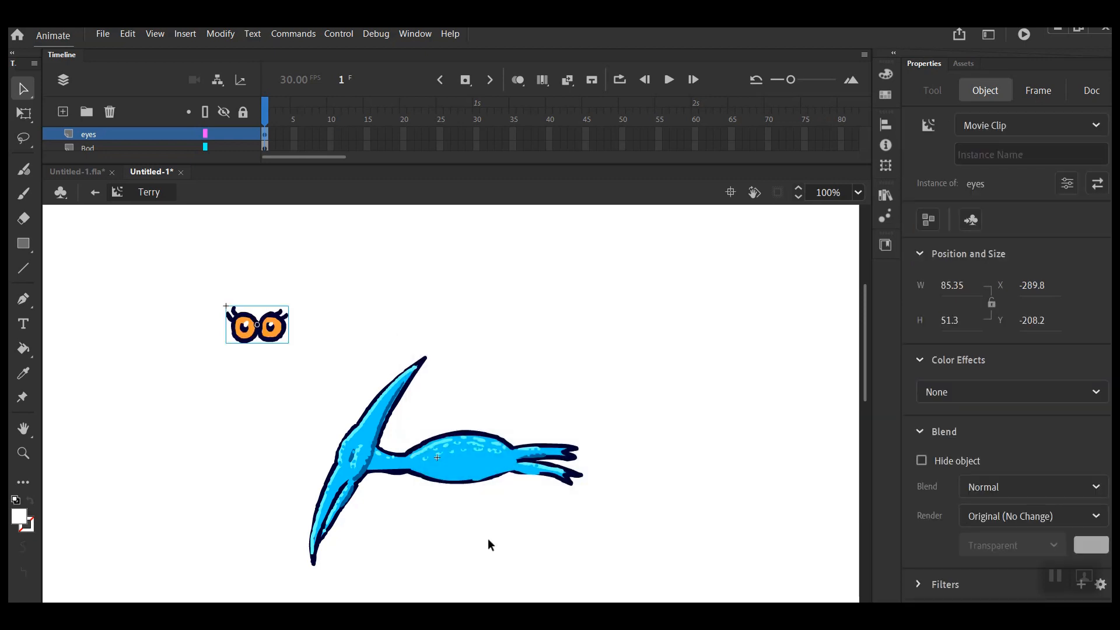
# - Delete the eyes instance beside the body and place a fresh one from the library on the pterosaur's head
pyautogui.press('Delete')
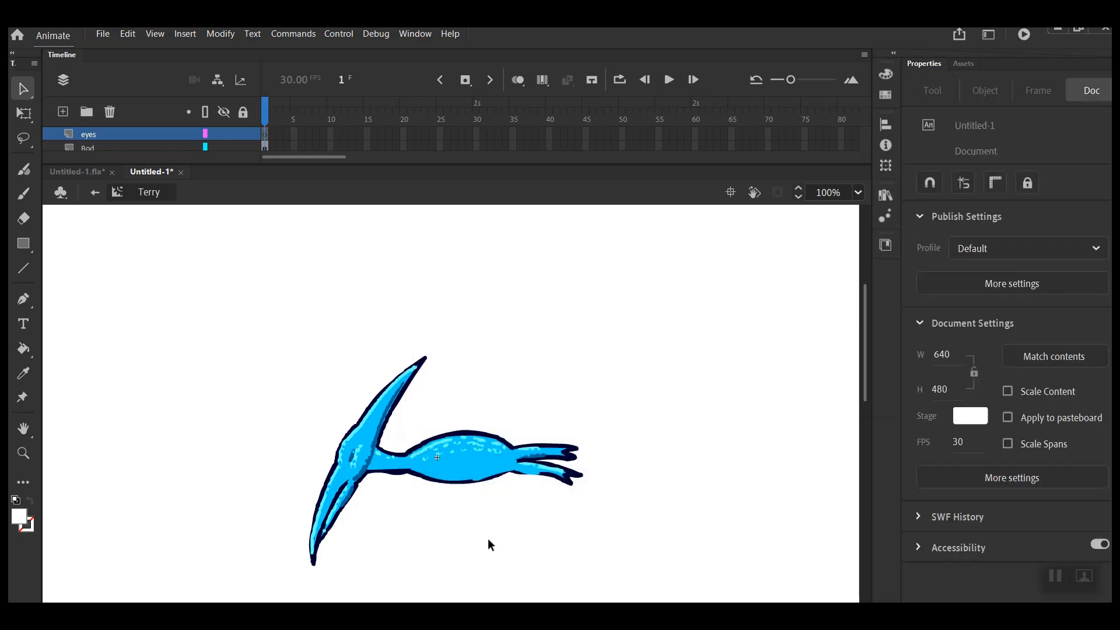
pyautogui.click(886, 196)
pyautogui.moveTo(688, 377); pyautogui.dragTo(347, 456)
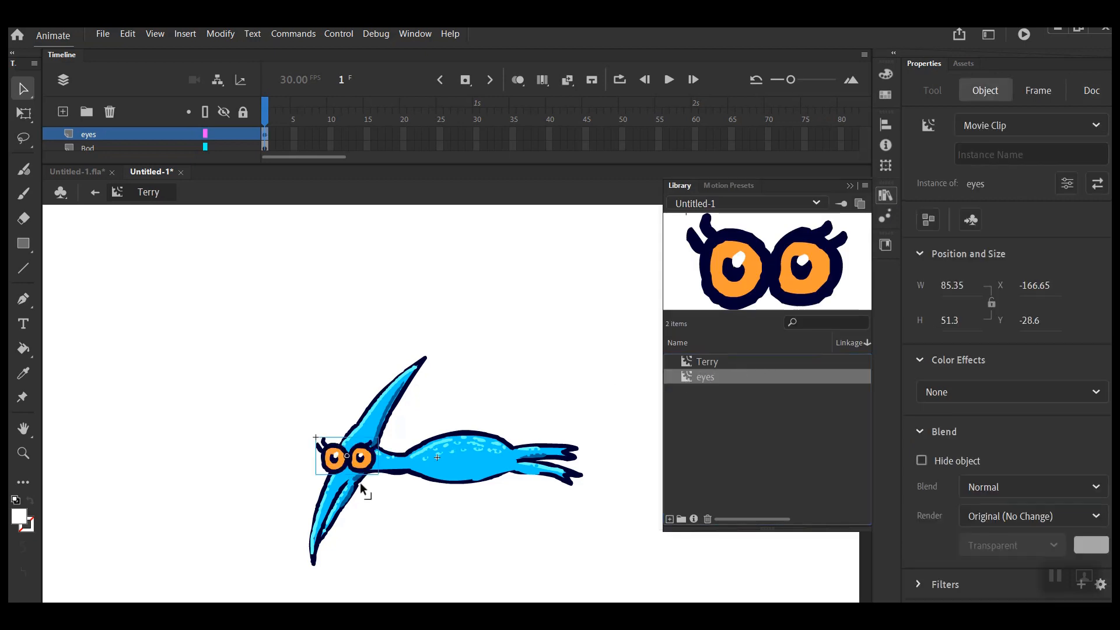
# - Scale the eyes instance down with Free Transform so it fits the pterosaur's head, and deselect it
pyautogui.click(23, 113)
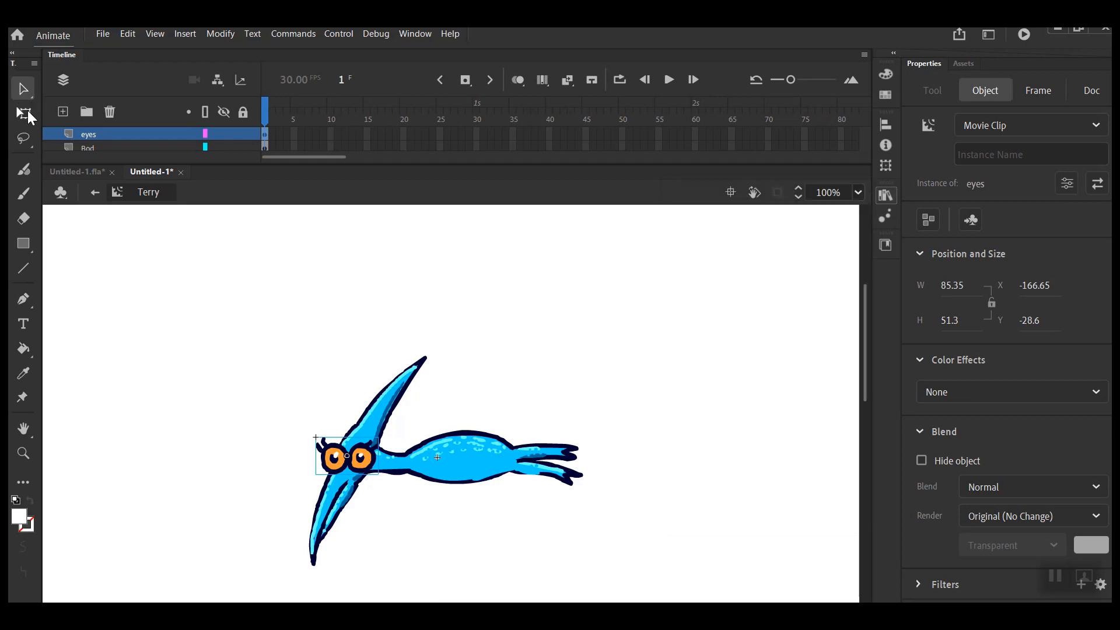
pyautogui.moveTo(316, 446); pyautogui.dragTo(377, 437)
pyautogui.click(456, 510)
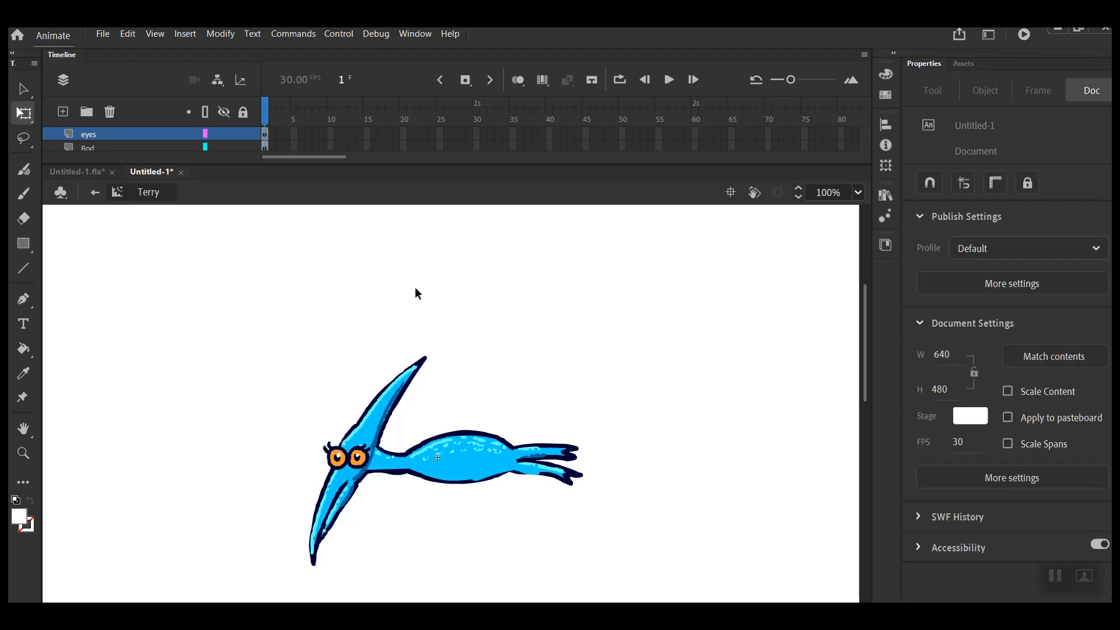
# - Open the eyes symbol from the library and insert keyframes at frames 15, 16 and 17
pyautogui.click(887, 194)
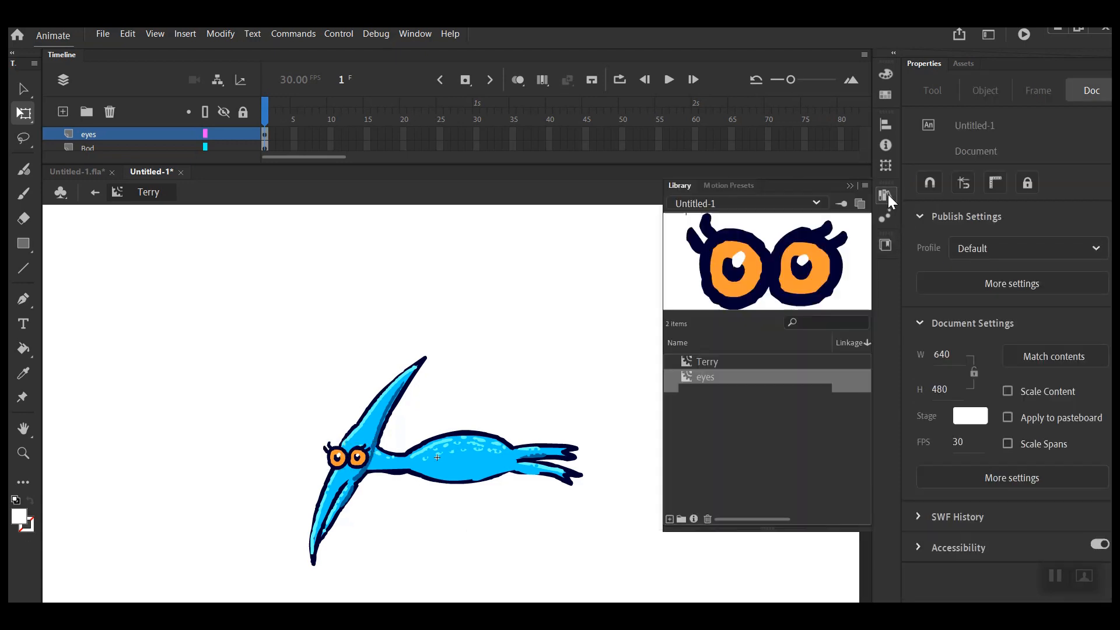
pyautogui.doubleClick(687, 377)
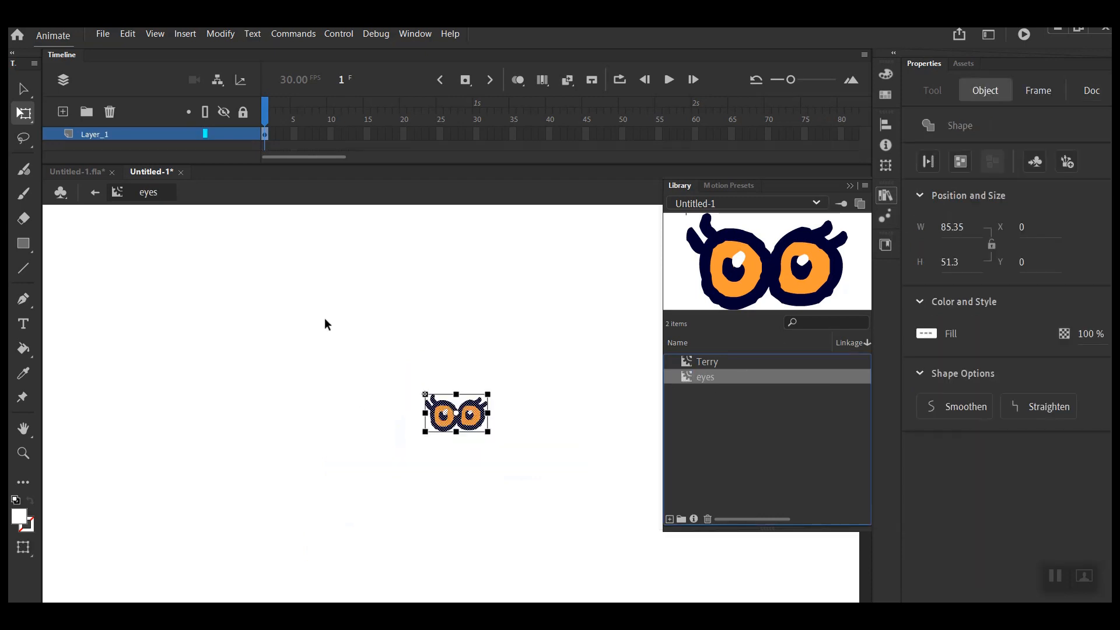
pyautogui.click(180, 271)
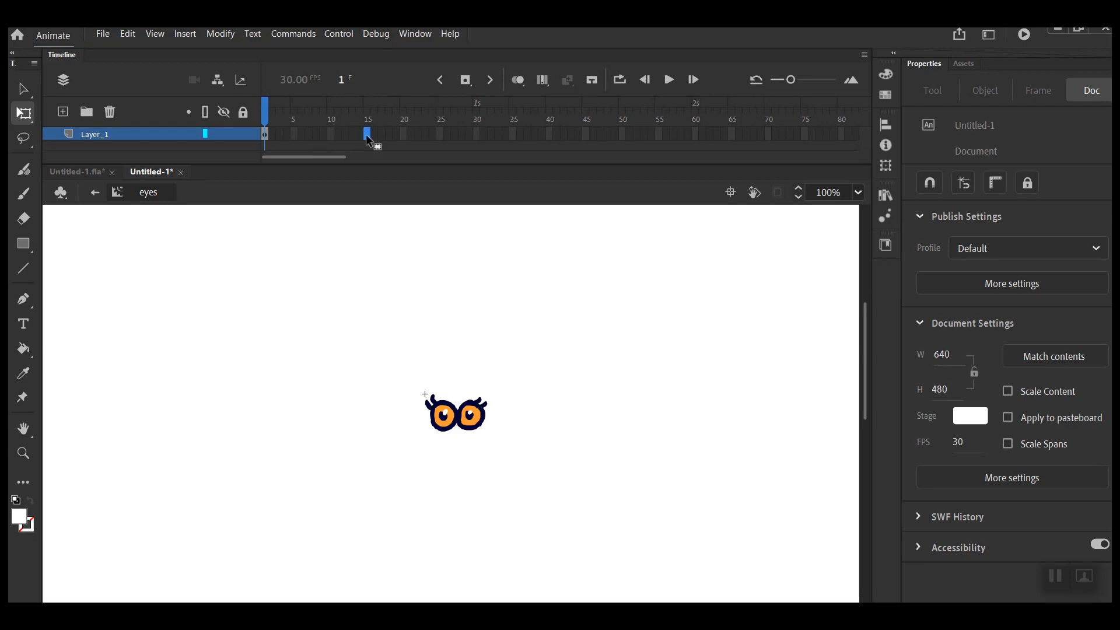
pyautogui.press('F6')
pyautogui.click(374, 136)
pyautogui.press('F6')
pyautogui.click(380, 137)
pyautogui.press('F6')
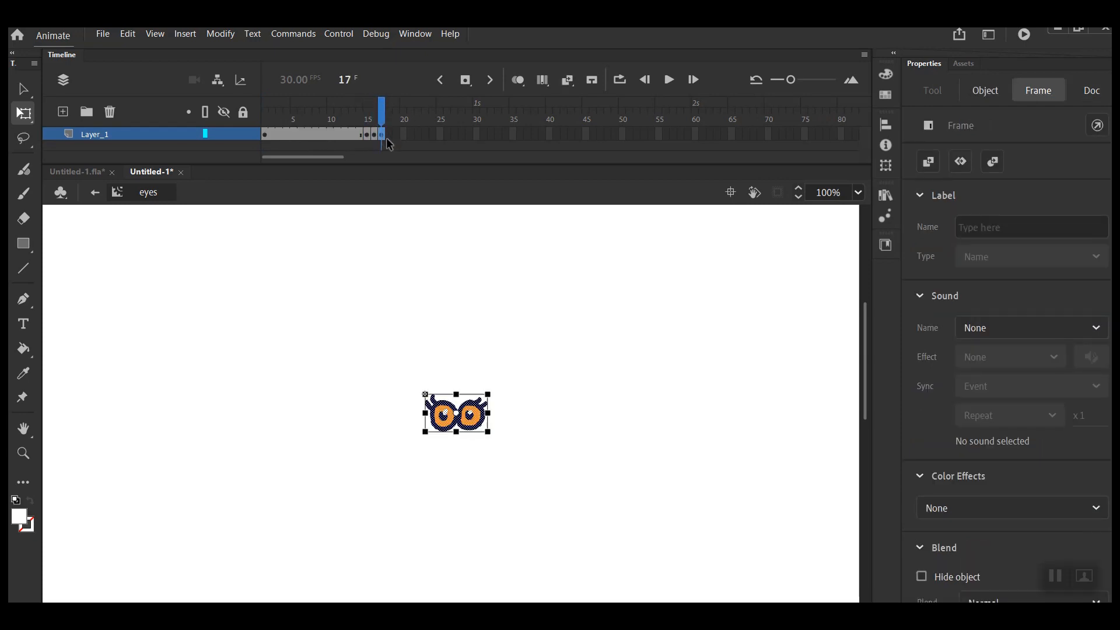
# - Insert further keyframes at frames 29, 31, 33 and 50 of the eyes symbol's layer
pyautogui.click(471, 136)
pyautogui.press('F6')
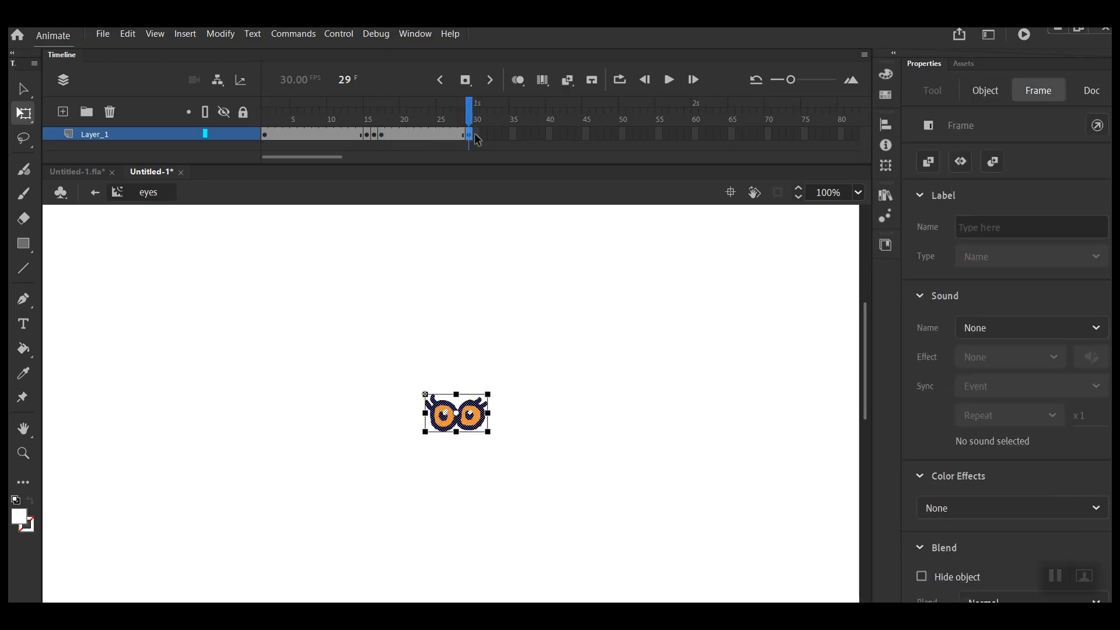
pyautogui.click(477, 137)
pyautogui.press('F6')
pyautogui.click(484, 137)
pyautogui.press('F6')
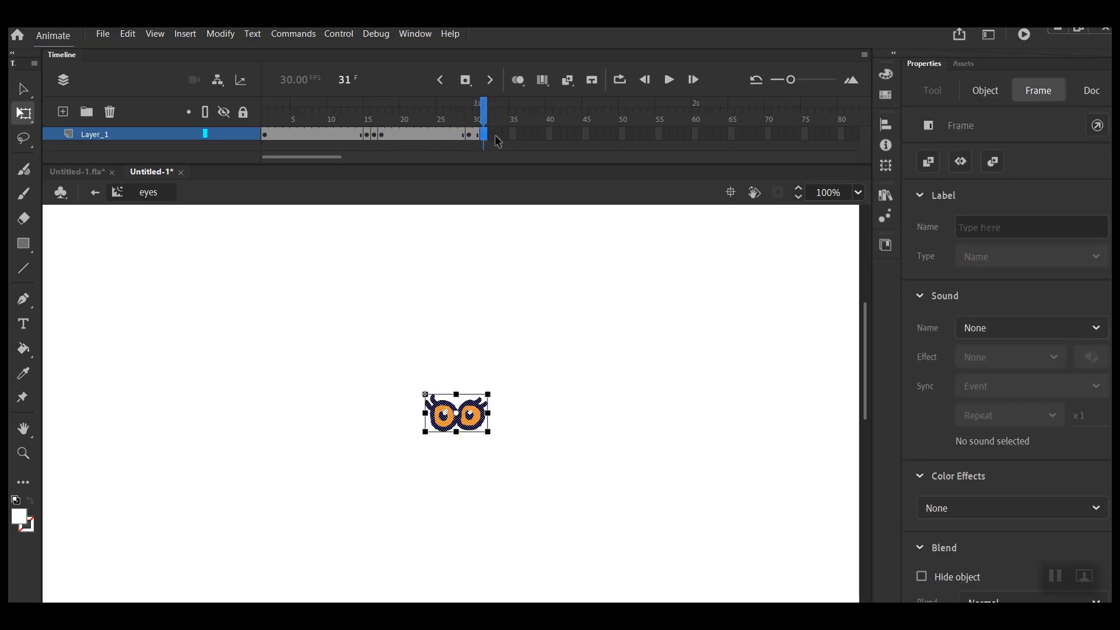
pyautogui.click(500, 140)
pyautogui.press('F6')
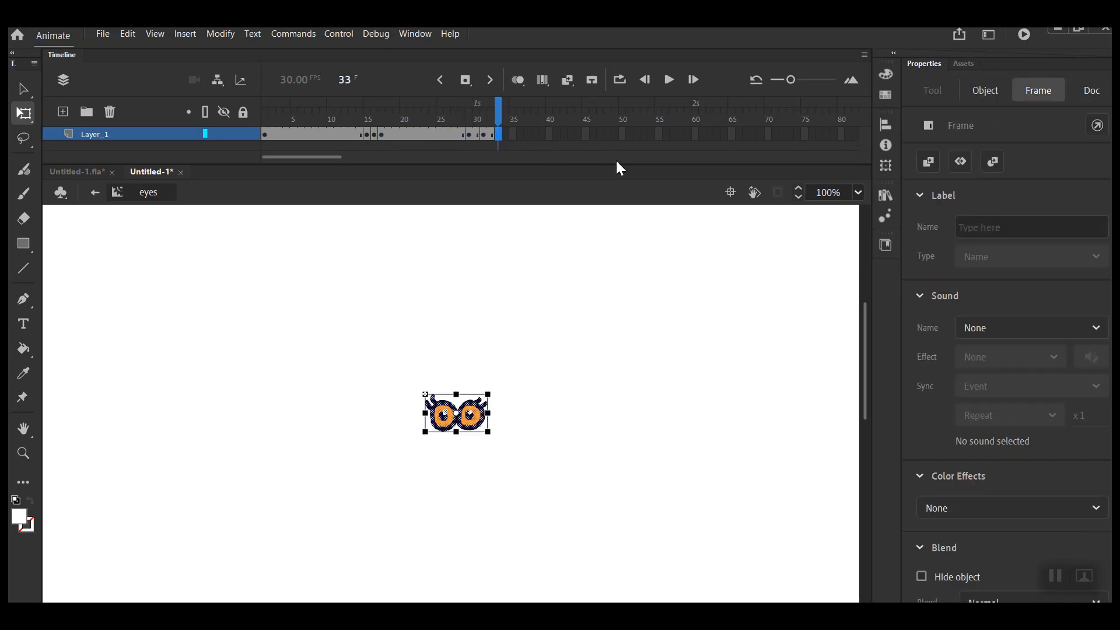
pyautogui.click(620, 133)
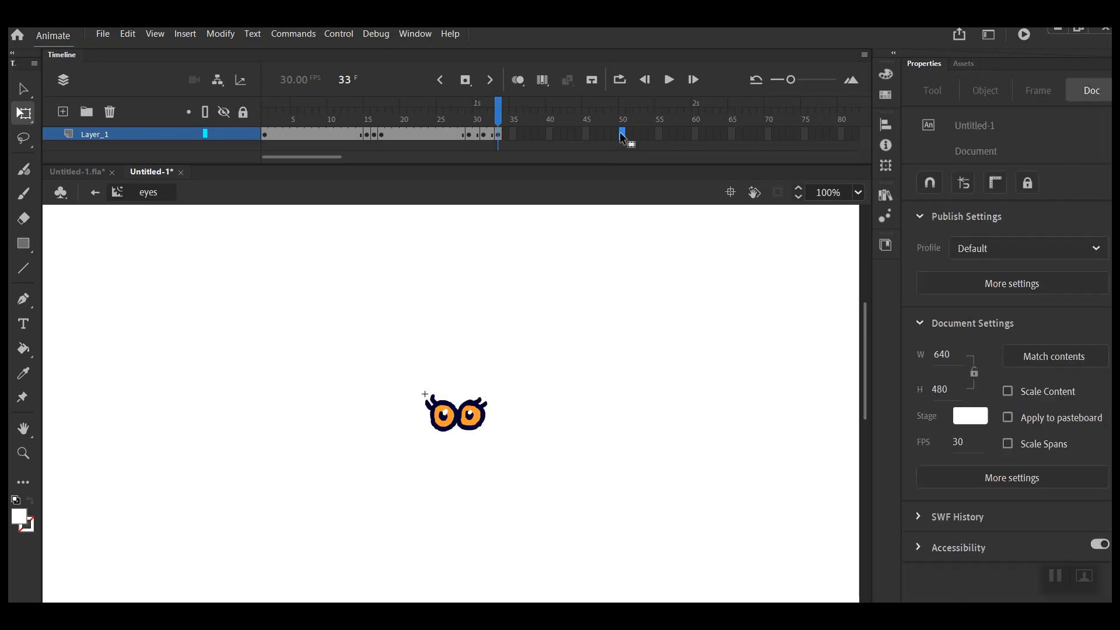
pyautogui.press('F6')
# - Squash the eyes vertically to a height of 8 at the keyframes on frames 16 and 31 to make blinks
pyautogui.click(373, 138)
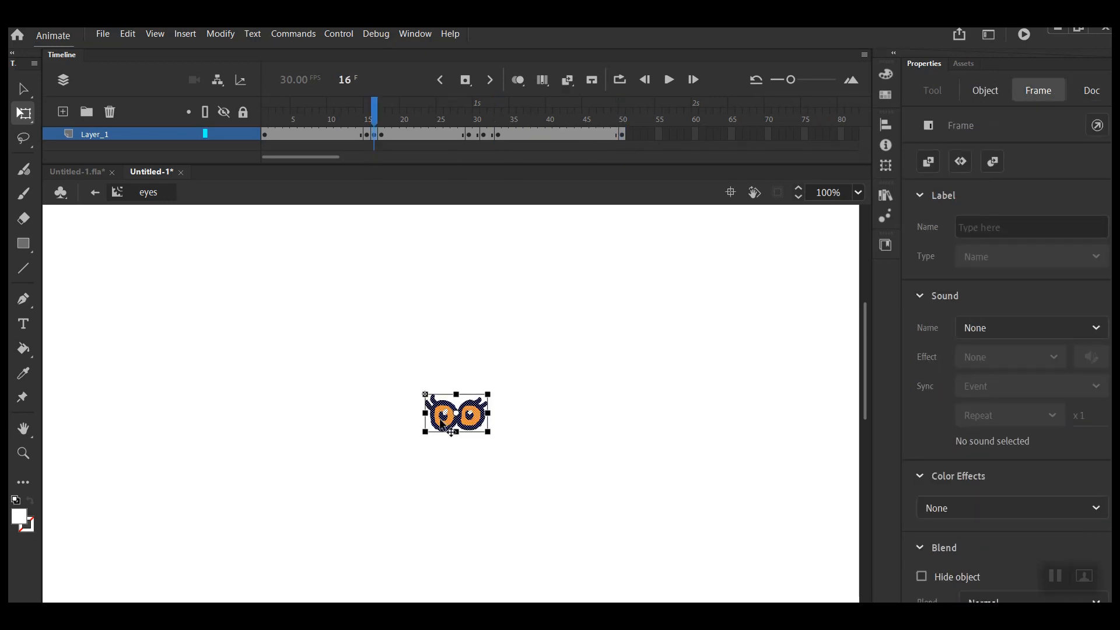
pyautogui.click(458, 396)
pyautogui.moveTo(457, 396); pyautogui.dragTo(458, 410)
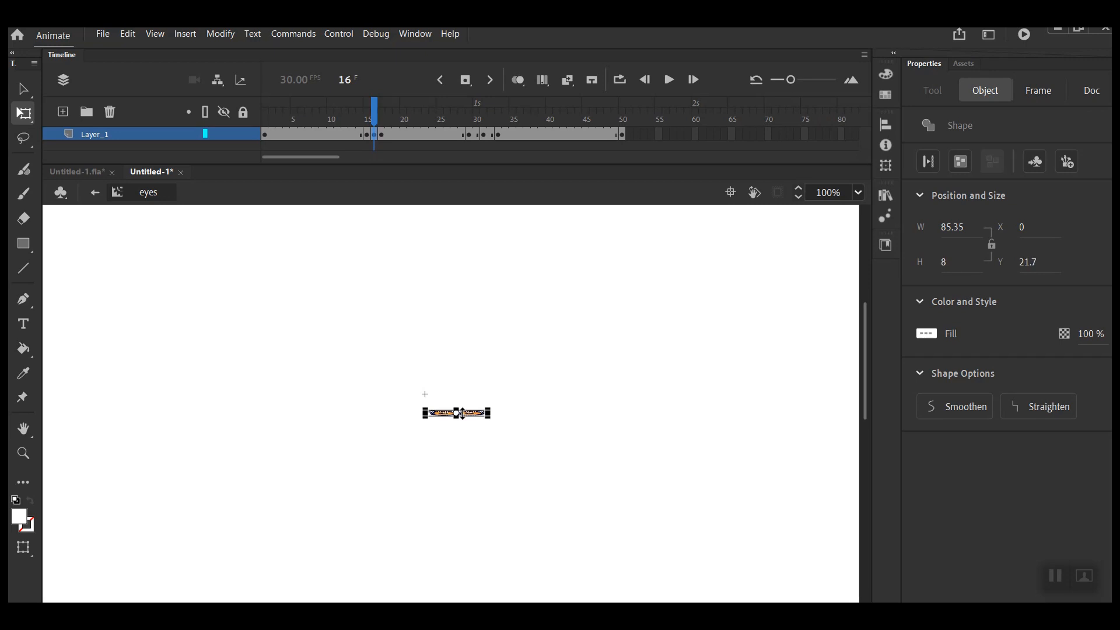
pyautogui.click(483, 134)
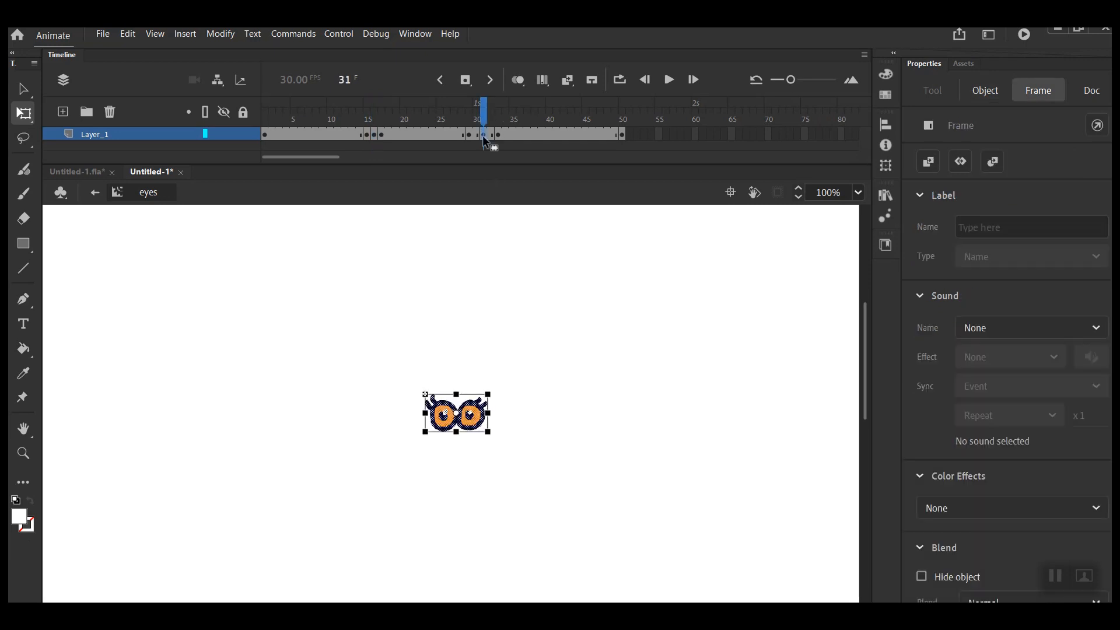
pyautogui.moveTo(457, 395); pyautogui.dragTo(461, 412)
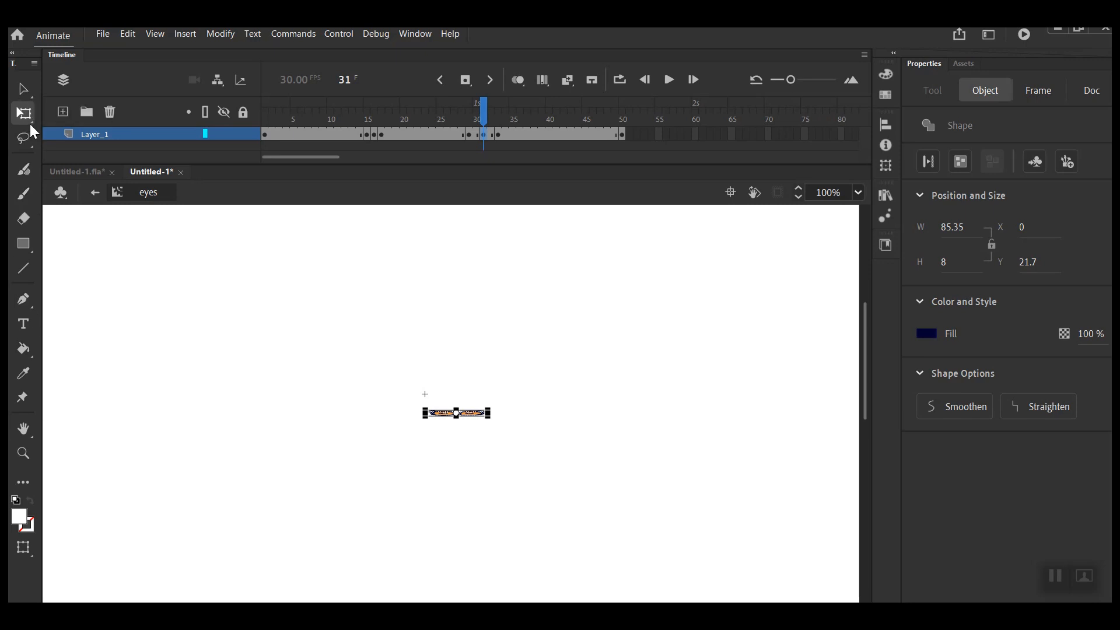
# - Test the blinking in a movie preview with a temporary Terry instance on Scene 1's stage, and remove the instance
pyautogui.click(96, 191)
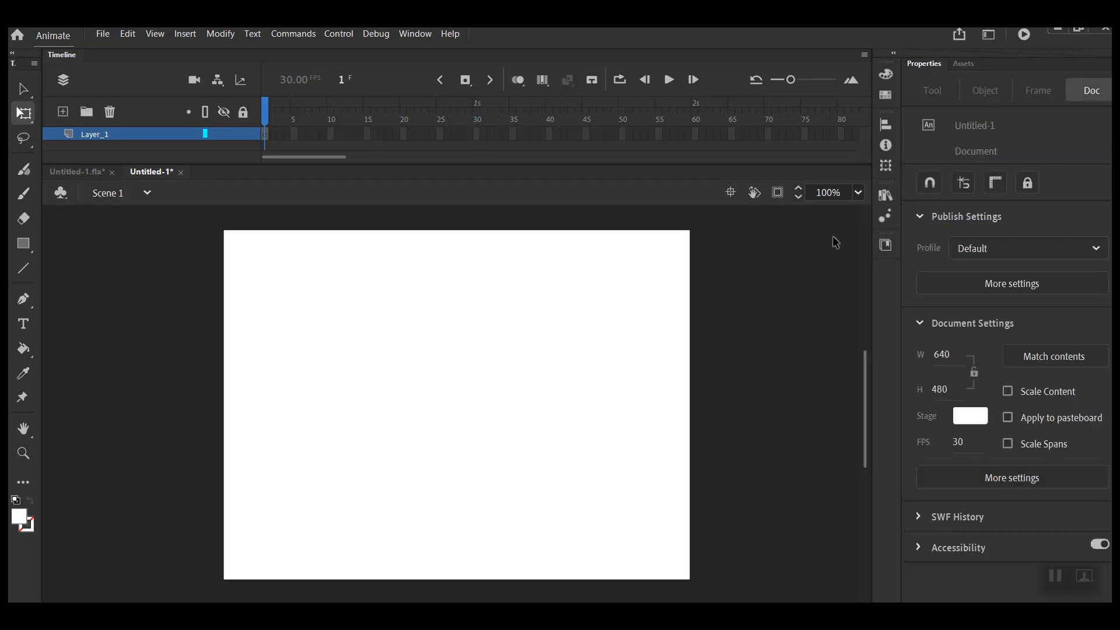
pyautogui.click(885, 198)
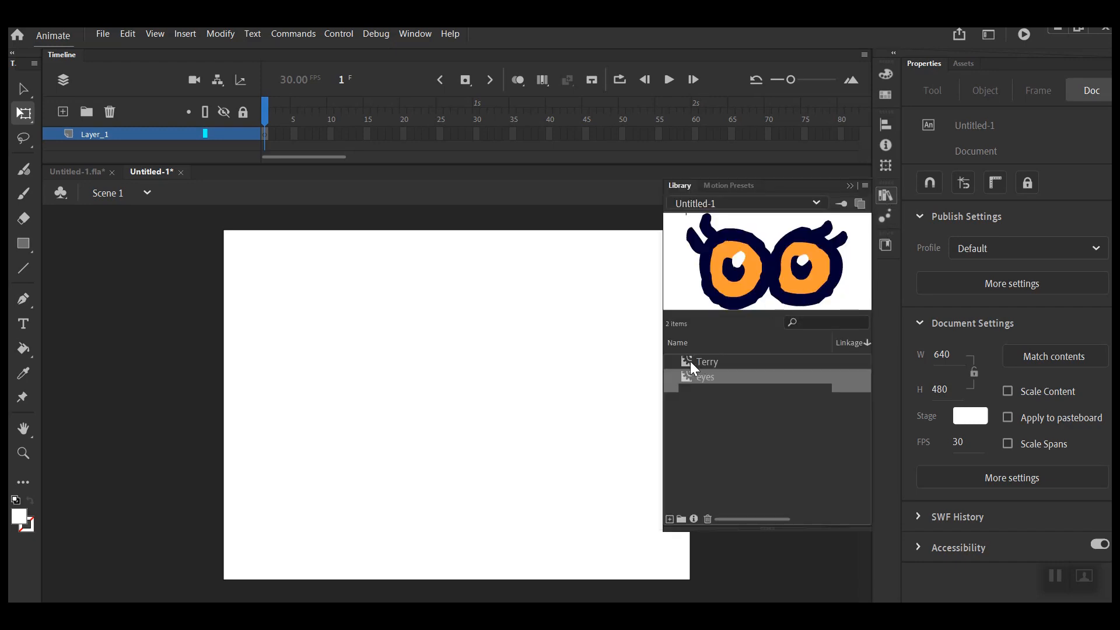
pyautogui.moveTo(691, 363); pyautogui.dragTo(429, 408)
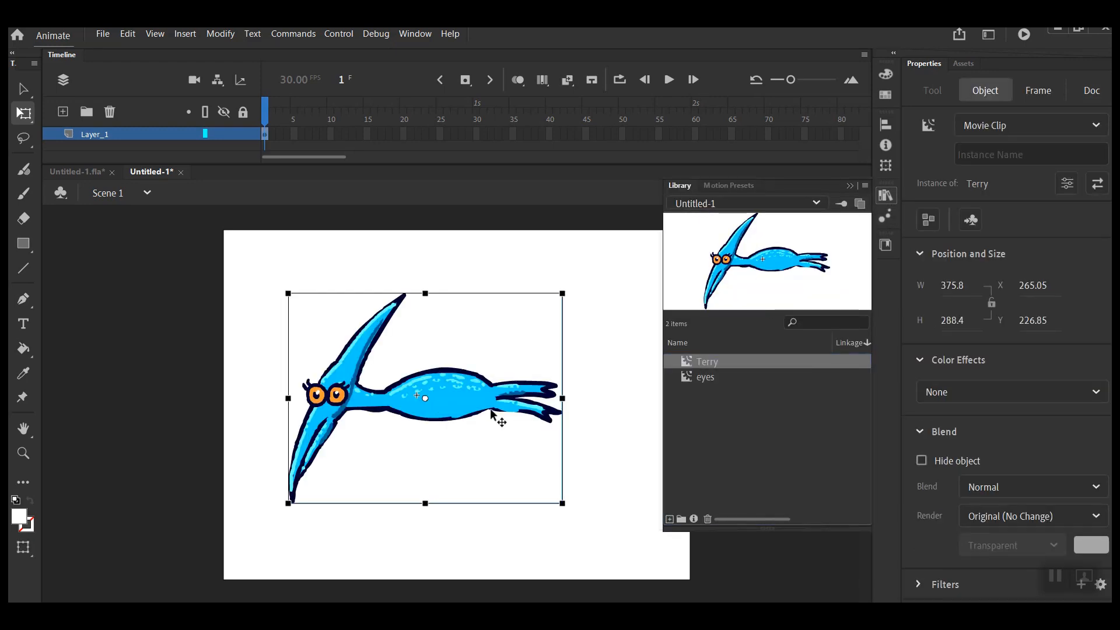
pyautogui.hotkey('ctrl', 'Return')
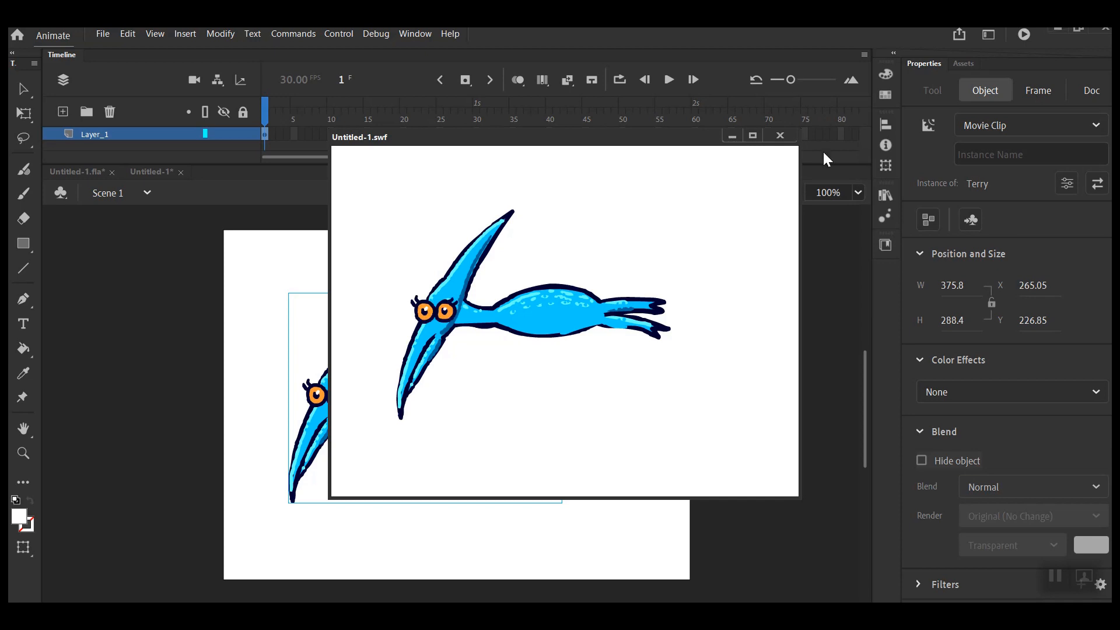
pyautogui.click(779, 135)
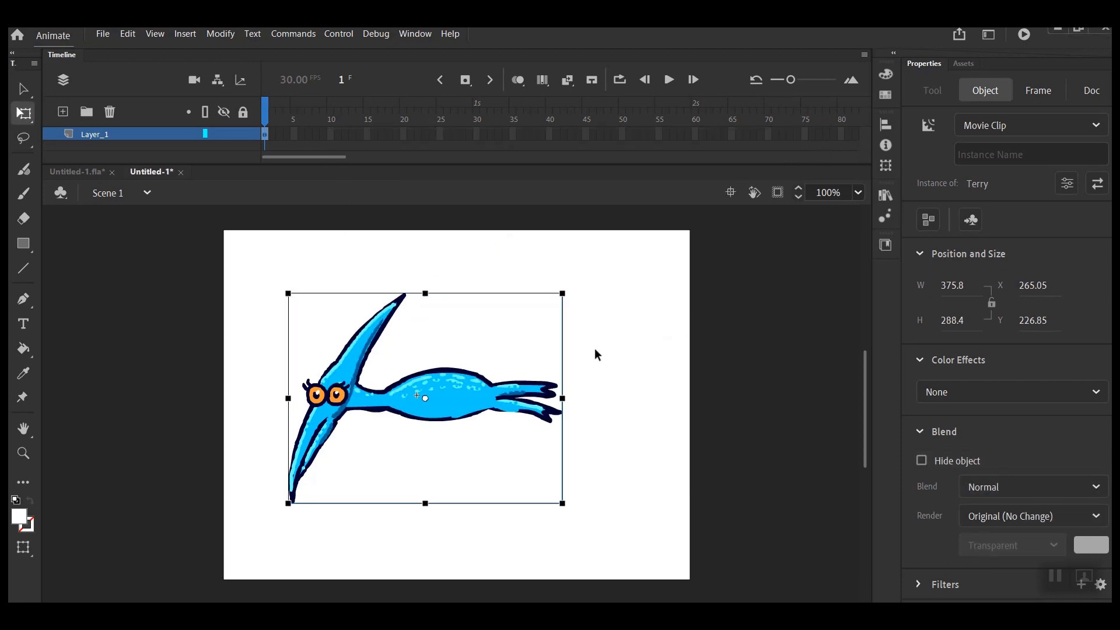
pyautogui.press('Delete')
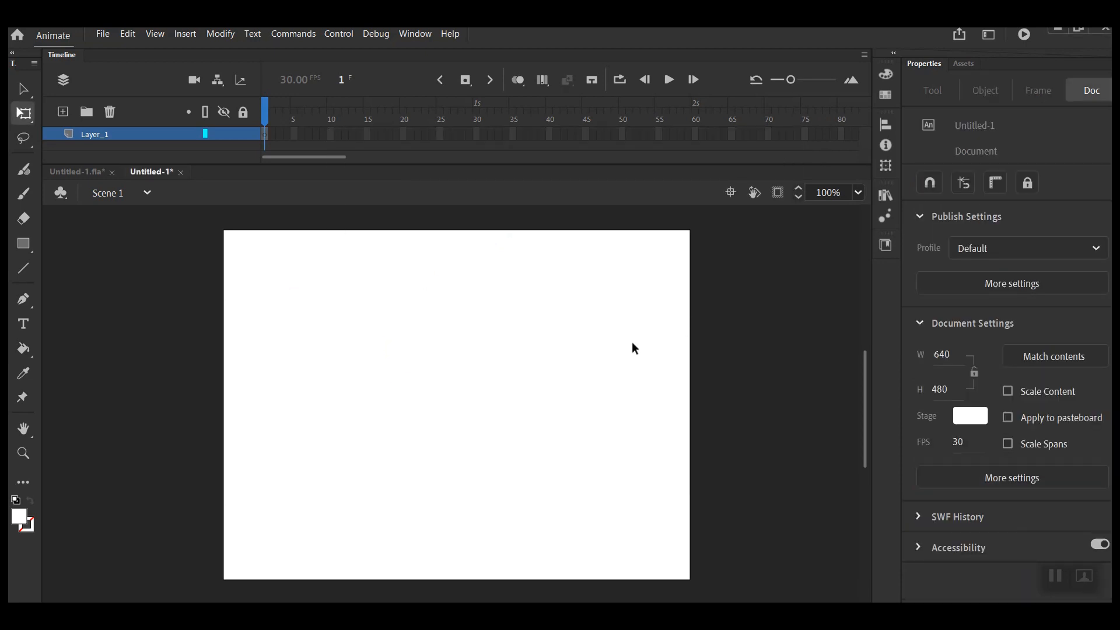
# - Open the eyes symbol and lengthen the first blink by inserting one frame at frame 15 and another at frame 17
pyautogui.click(885, 195)
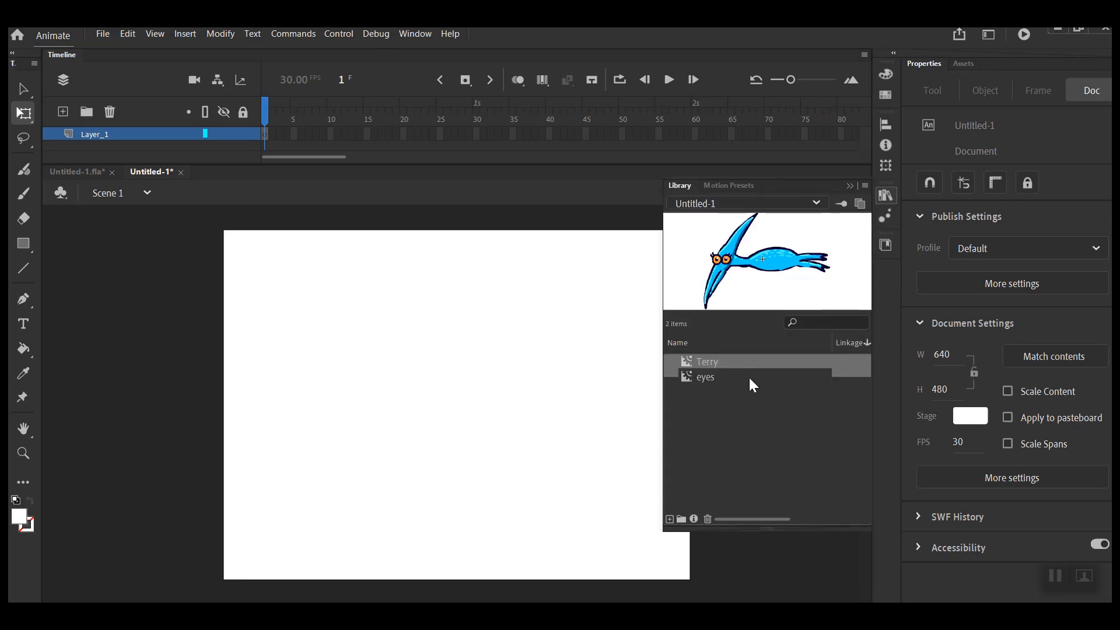
pyautogui.doubleClick(703, 377)
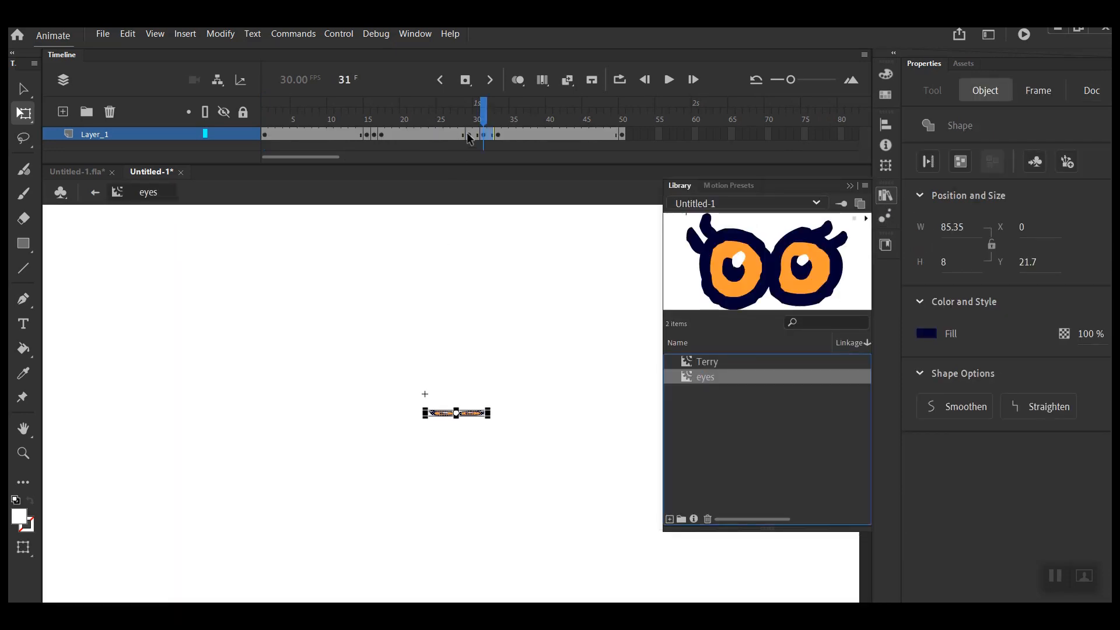
pyautogui.rightClick(367, 134)
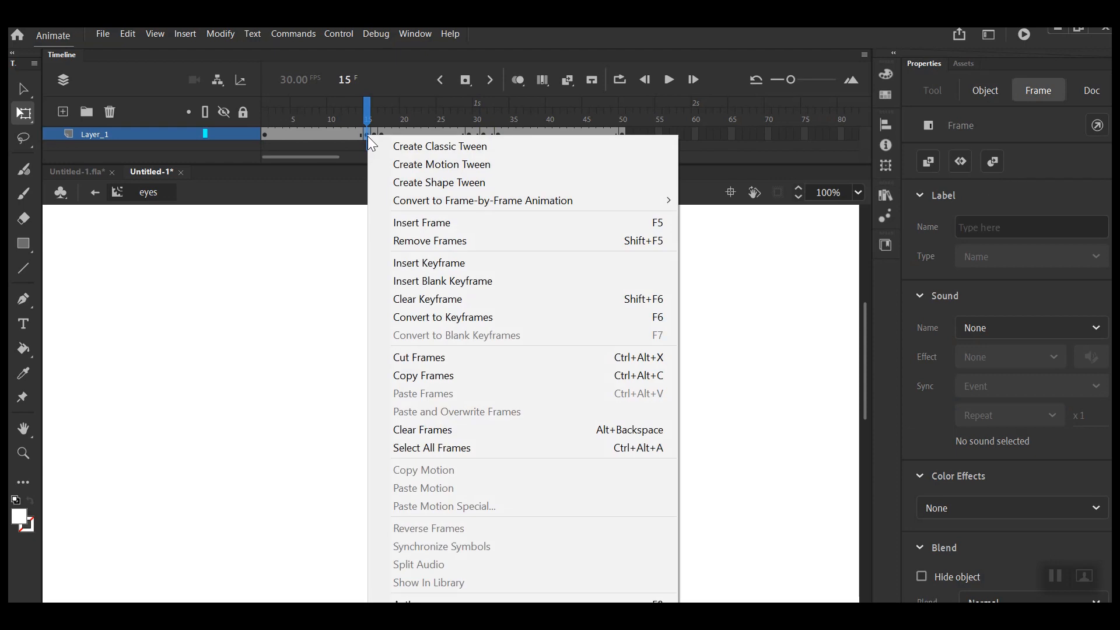
pyautogui.click(400, 260)
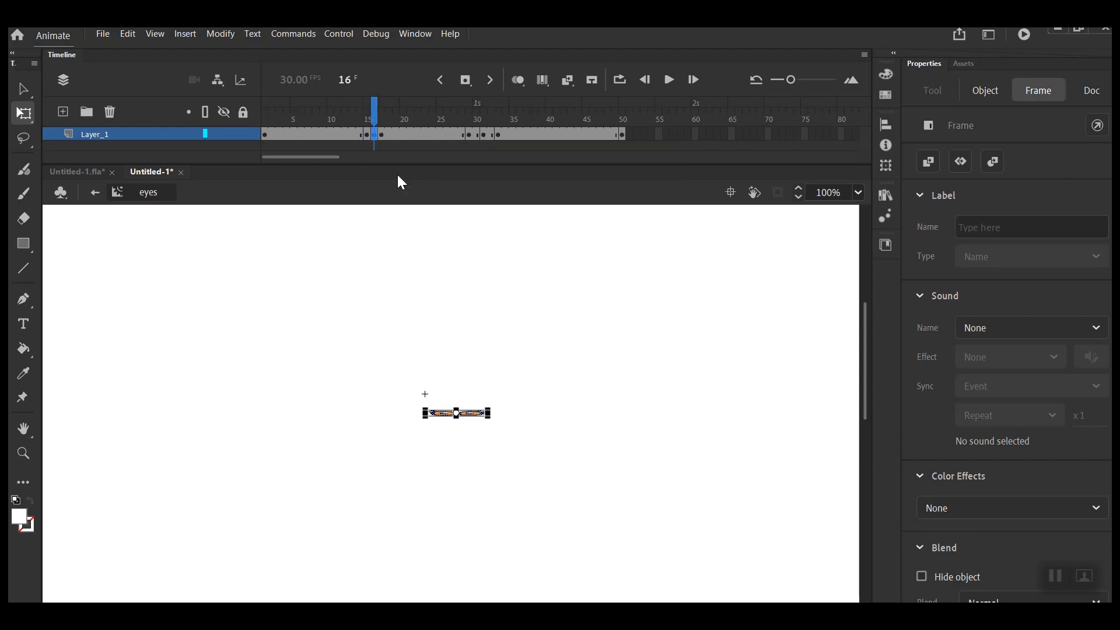
pyautogui.rightClick(368, 134)
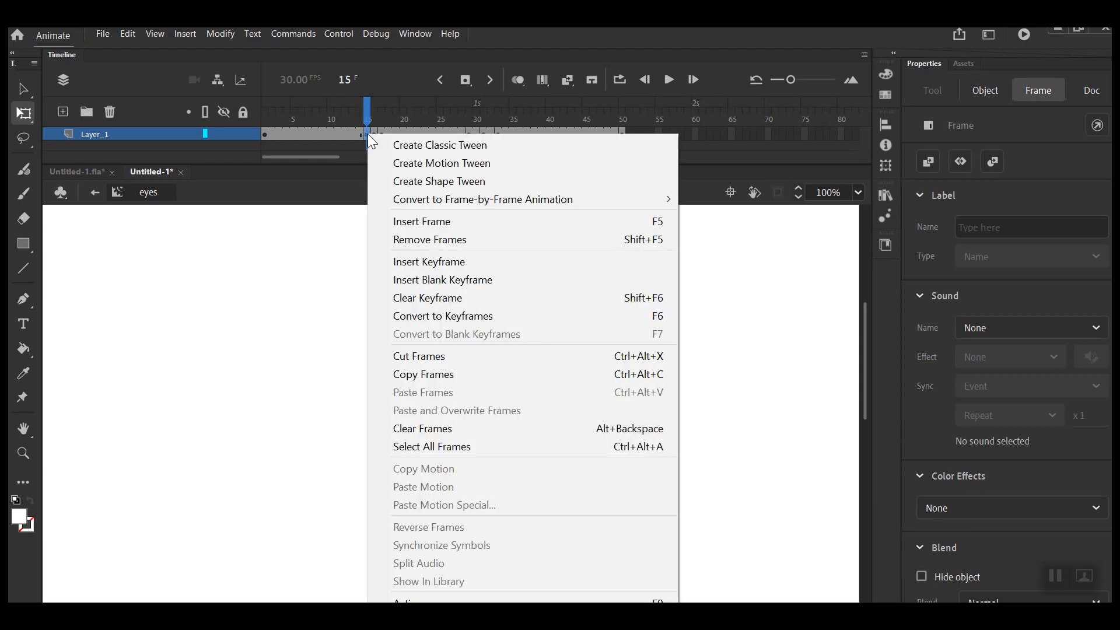
pyautogui.click(413, 223)
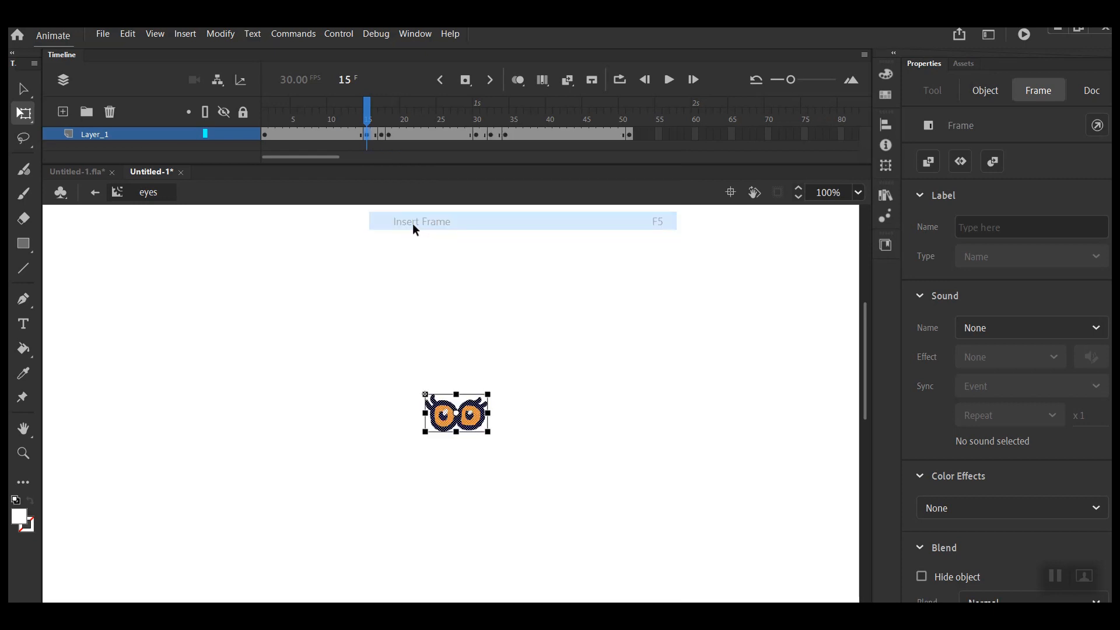
pyautogui.rightClick(382, 135)
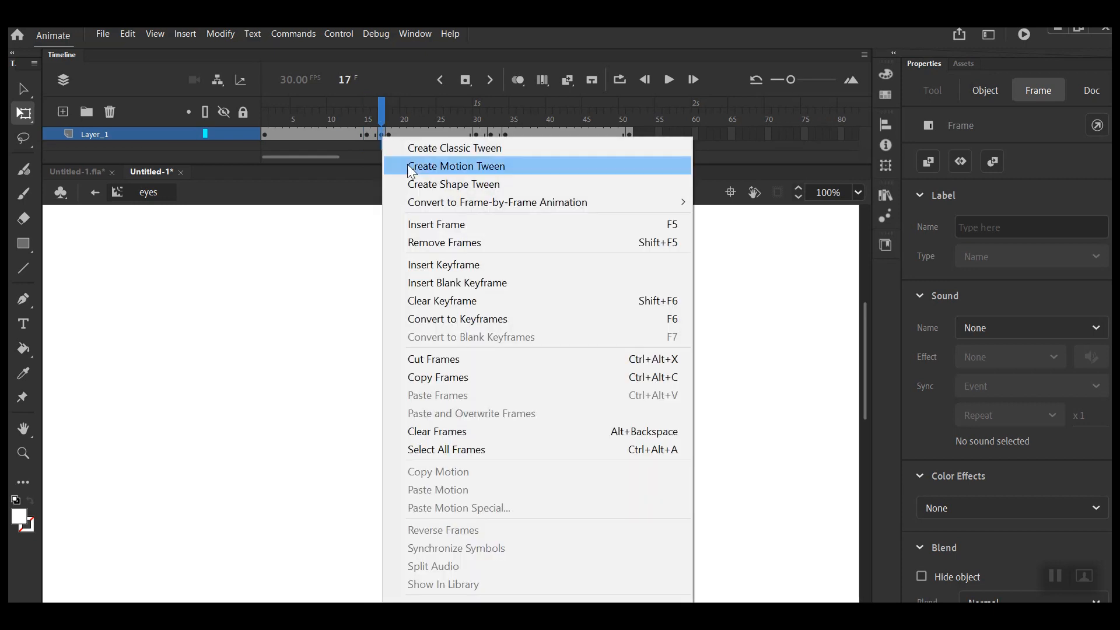
pyautogui.click(419, 223)
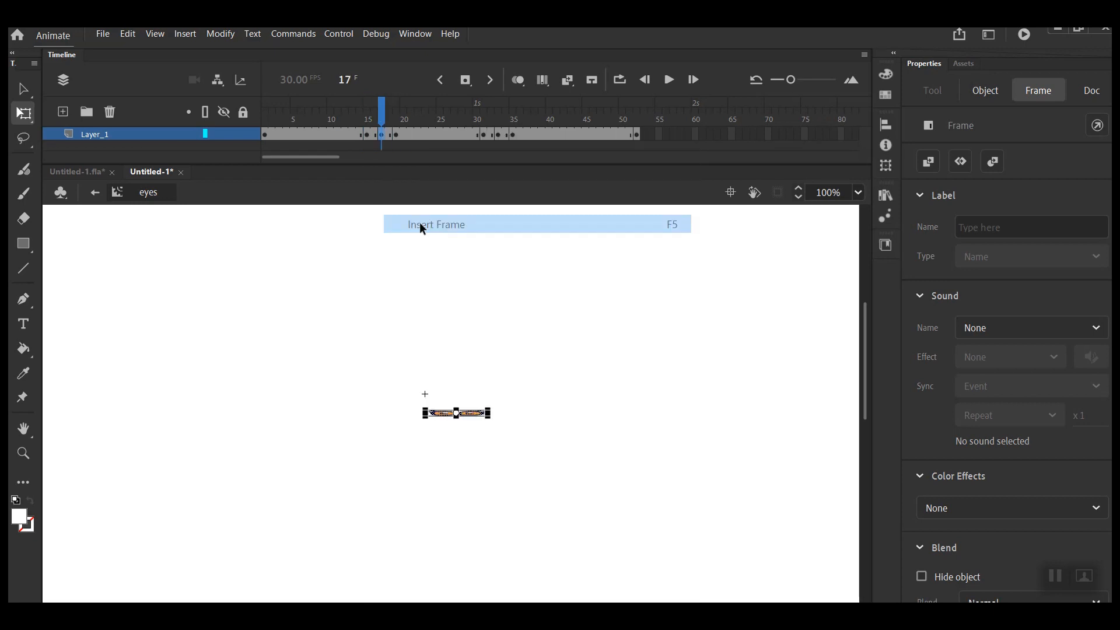
# - Lengthen the second blink in the eyes symbol by inserting one frame at frame 32 and another at frame 35
pyautogui.rightClick(490, 135)
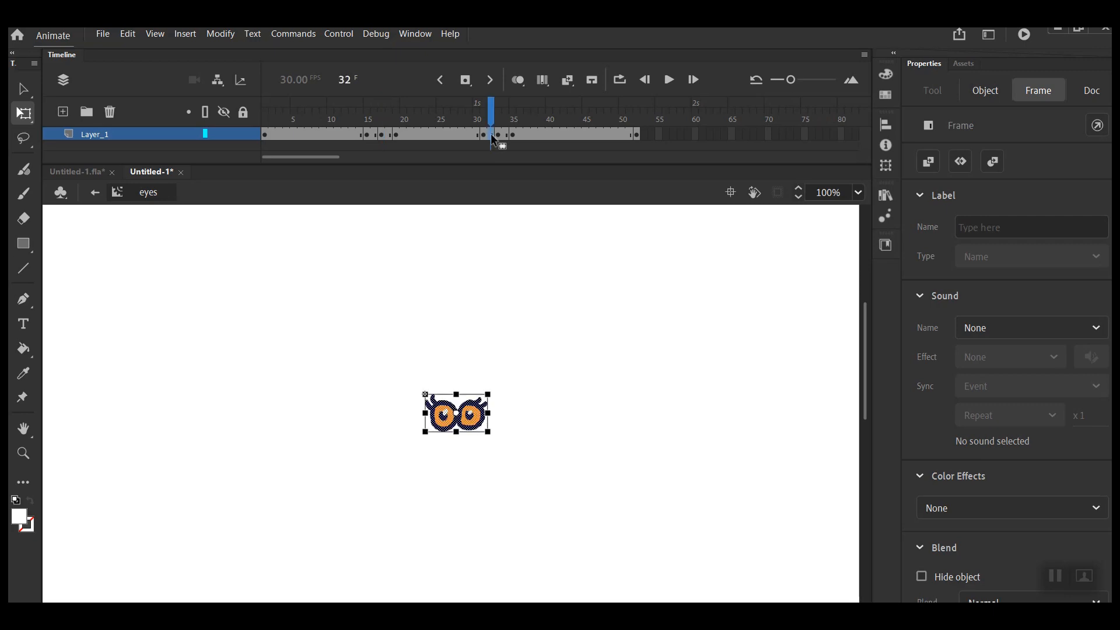
pyautogui.click(532, 221)
pyautogui.click(513, 134)
pyautogui.rightClick(513, 136)
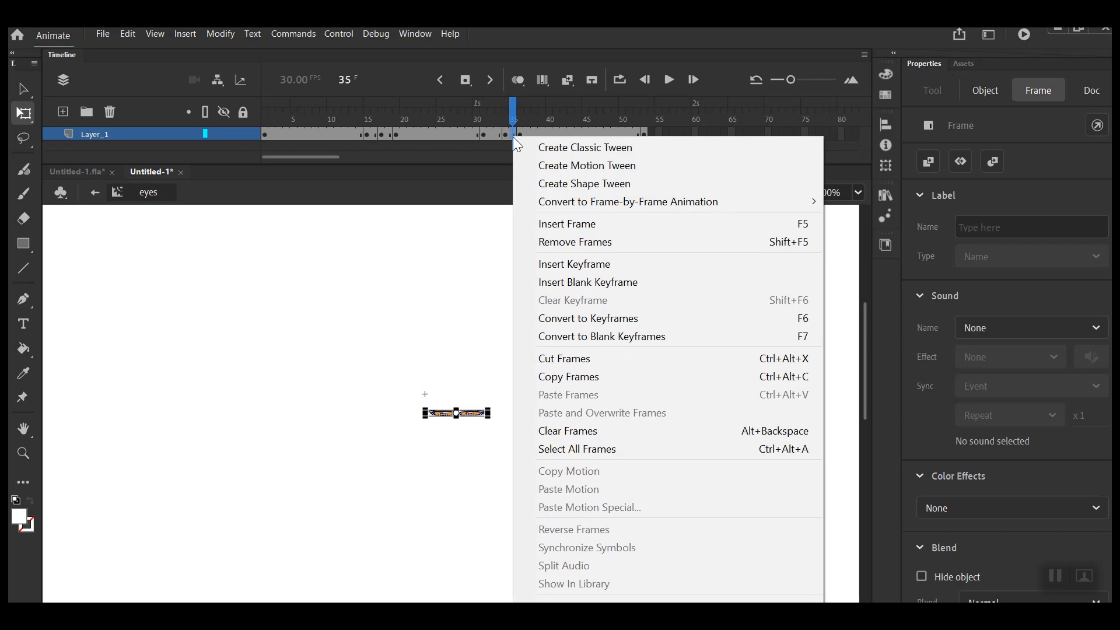
pyautogui.click(552, 224)
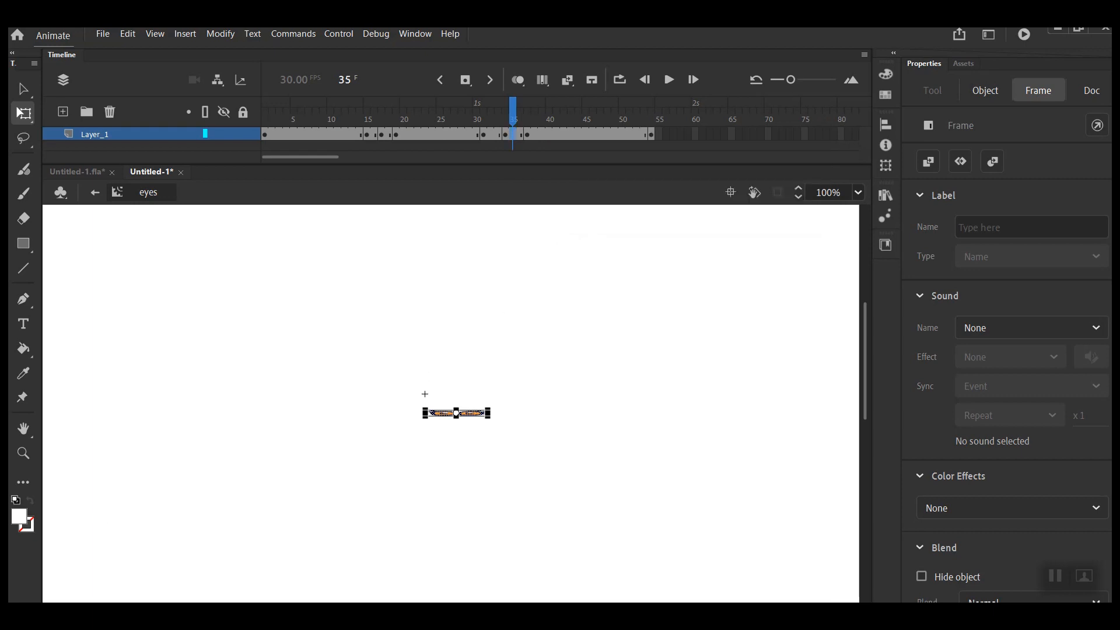
# - Return to Scene 1, preview the slower blinking with a temporary Terry instance on the stage, and delete the instance
pyautogui.click(93, 195)
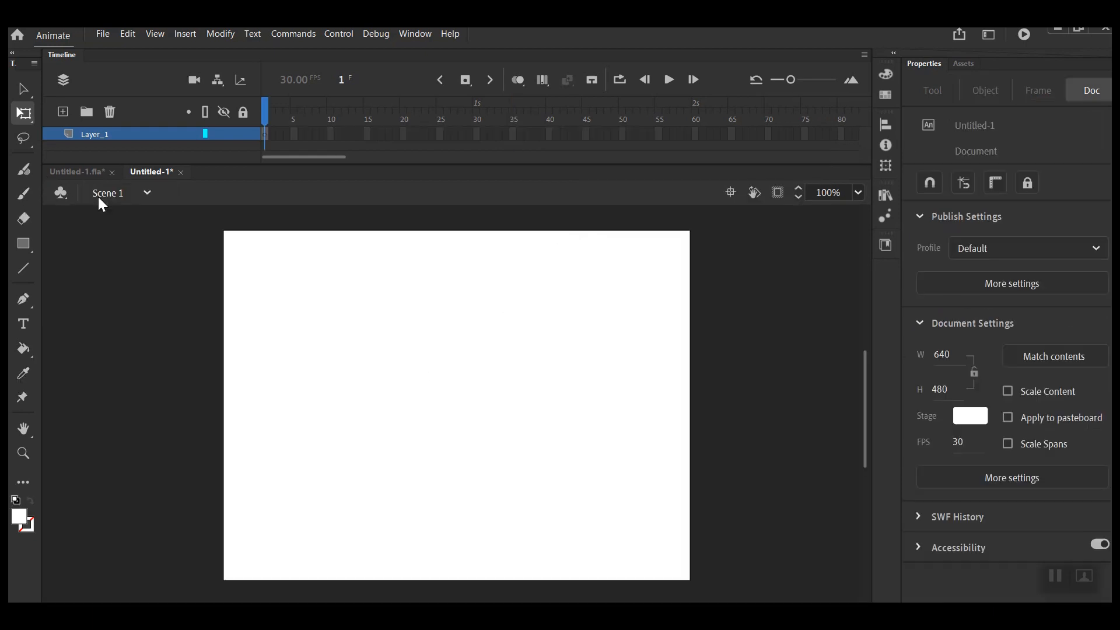
pyautogui.click(886, 196)
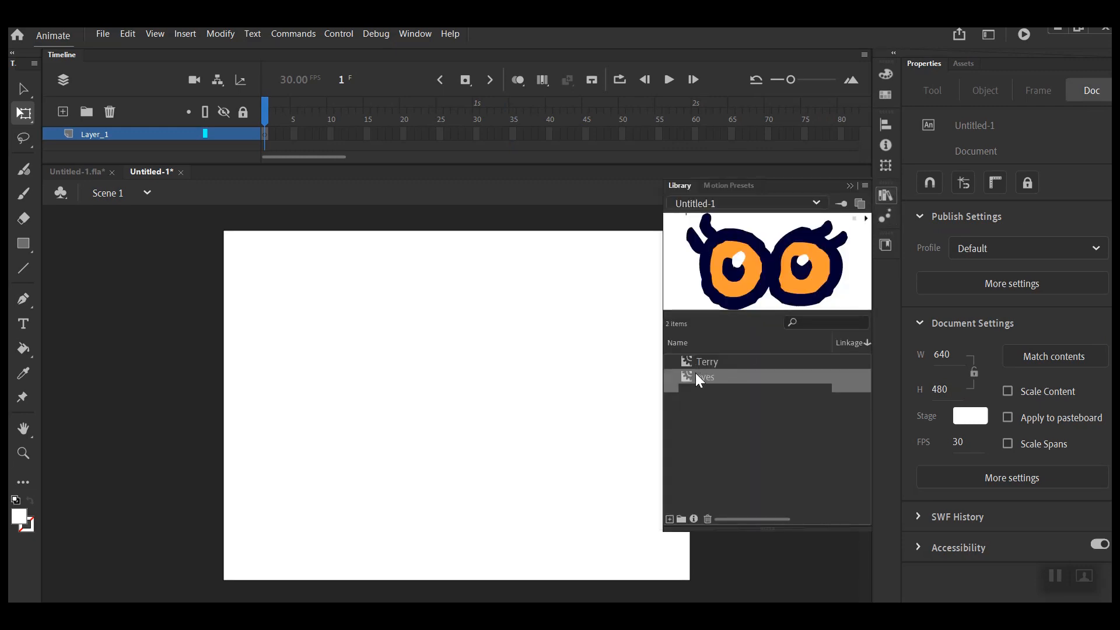
pyautogui.moveTo(693, 361); pyautogui.dragTo(387, 364)
pyautogui.hotkey('ctrl', 'Return')
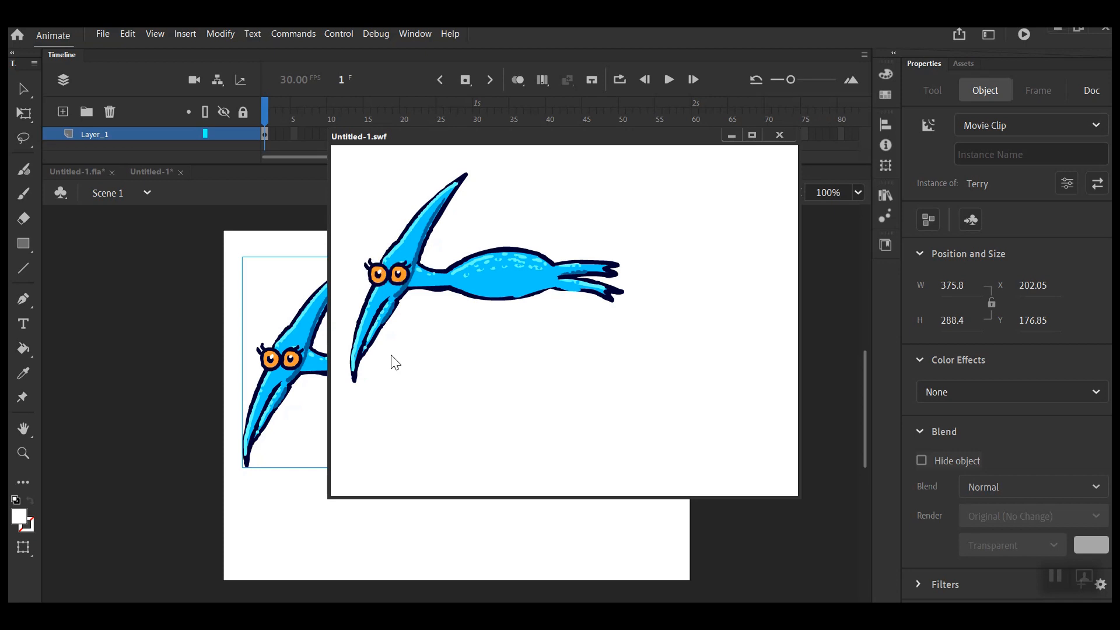
pyautogui.click(779, 135)
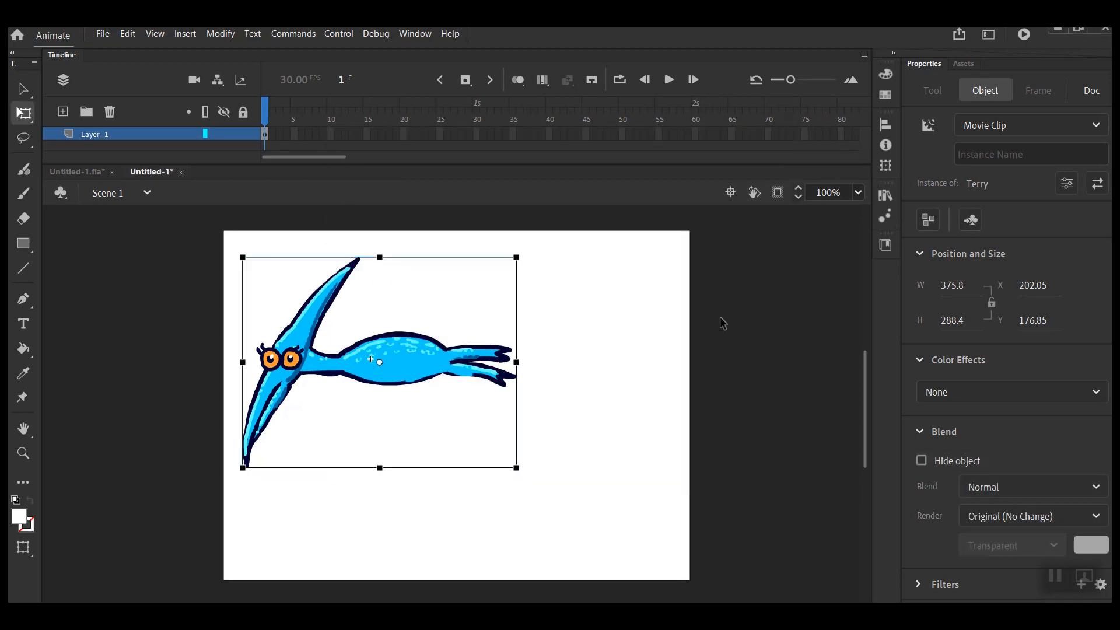
pyautogui.press('Delete')
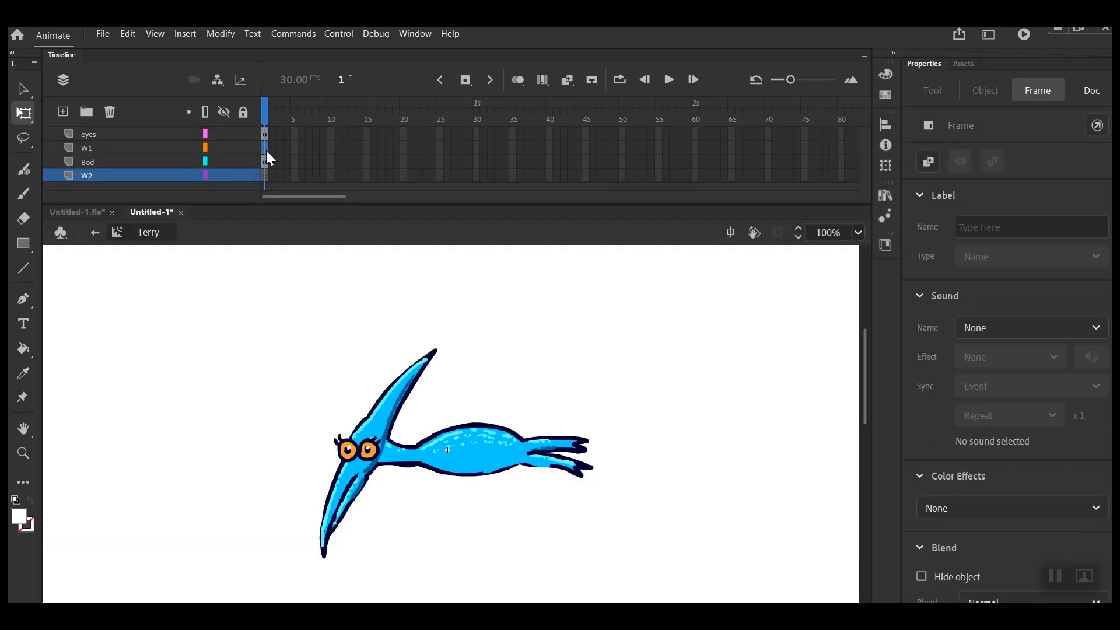
# - In the Terry symbol, draw the raised near wing's outline on frame 1 of the W1 layer with a dark navy Classic Brush
pyautogui.click(266, 148)
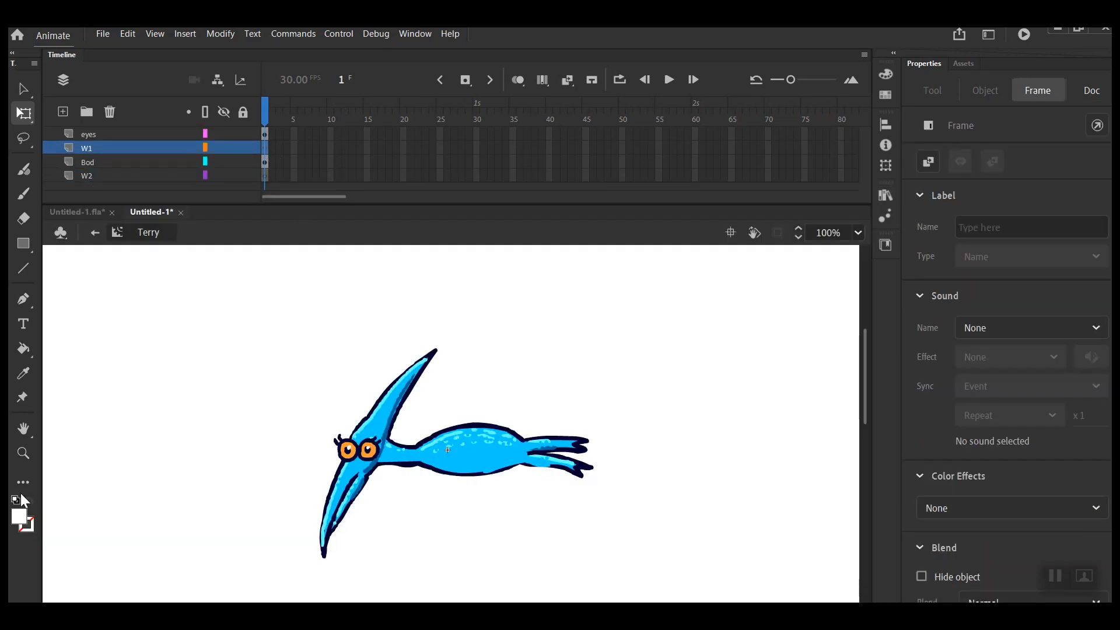
pyautogui.click(22, 455)
pyautogui.keyDown('alt'); pyautogui.click(462, 486); pyautogui.keyUp('alt')
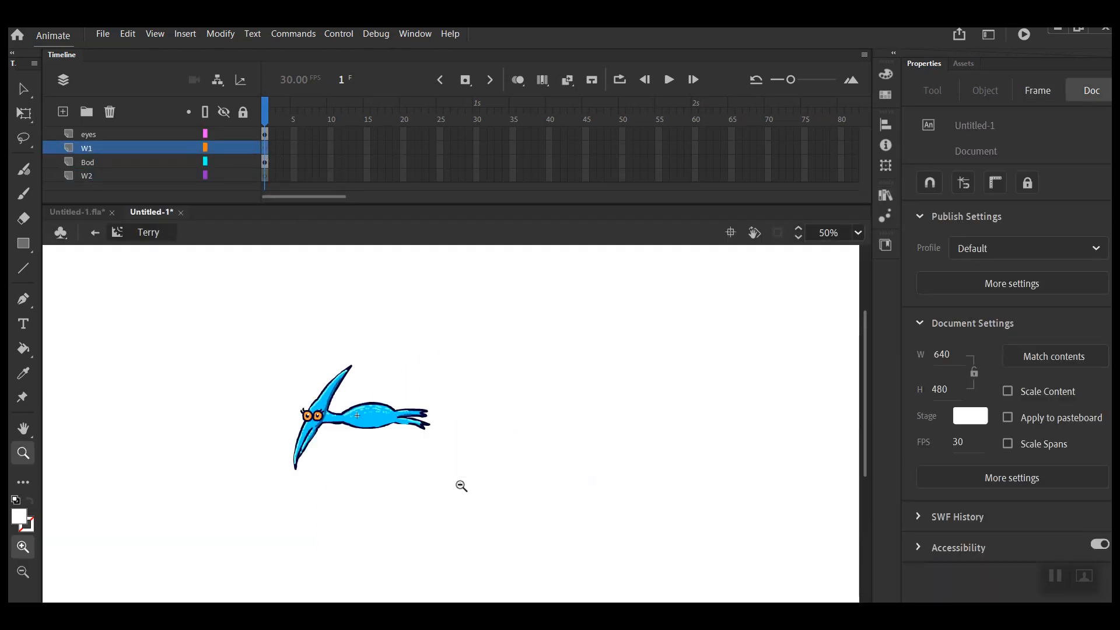
pyautogui.moveTo(248, 258); pyautogui.dragTo(464, 494)
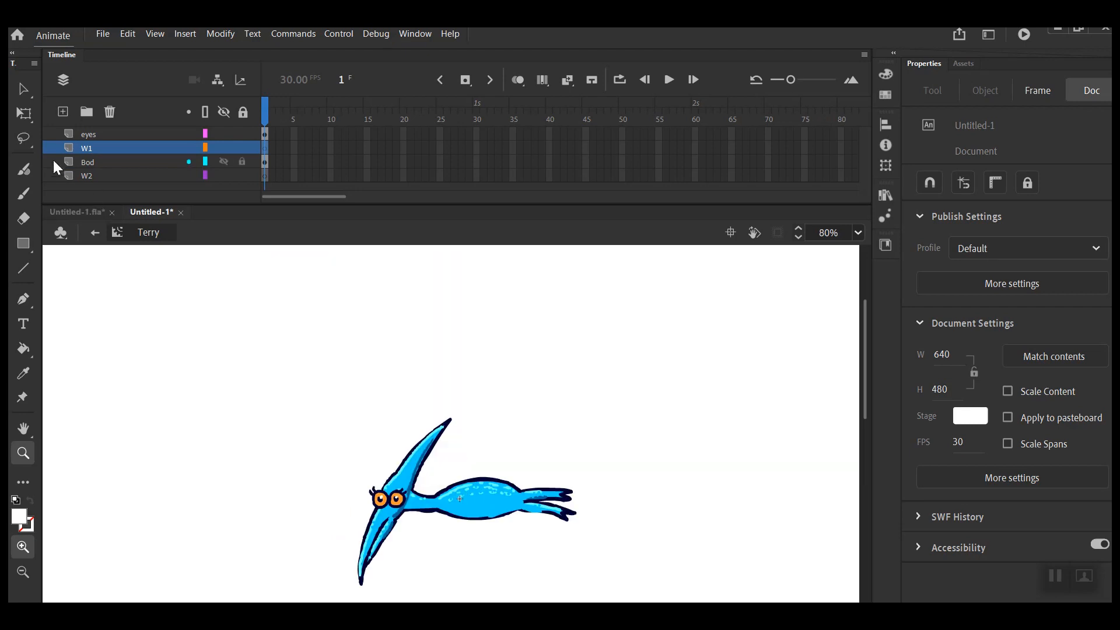
pyautogui.click(23, 193)
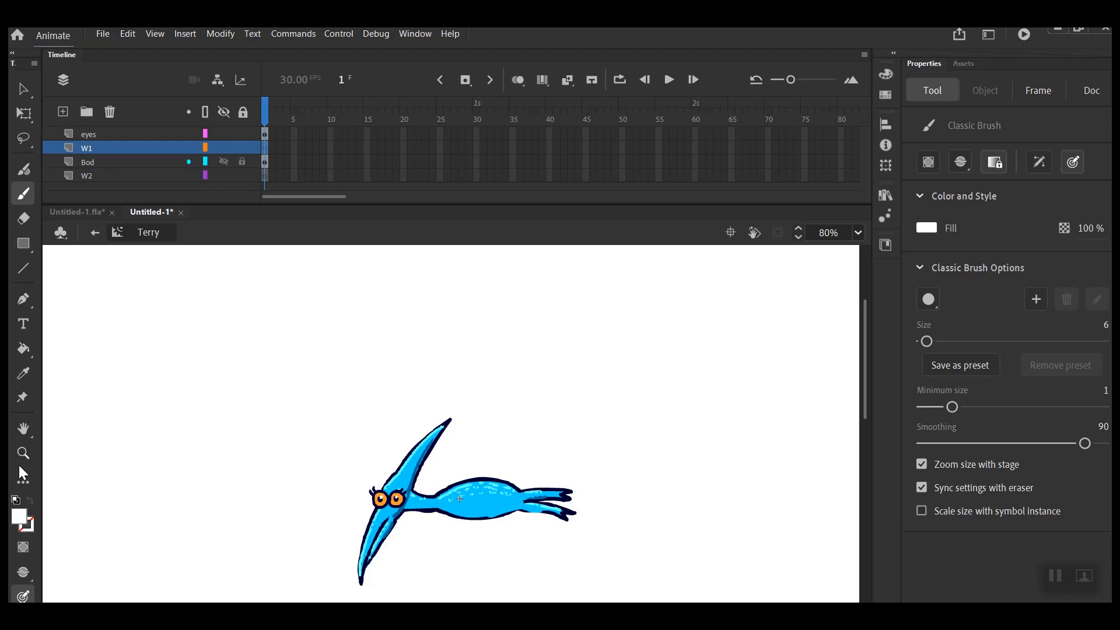
pyautogui.click(19, 516)
pyautogui.click(101, 367)
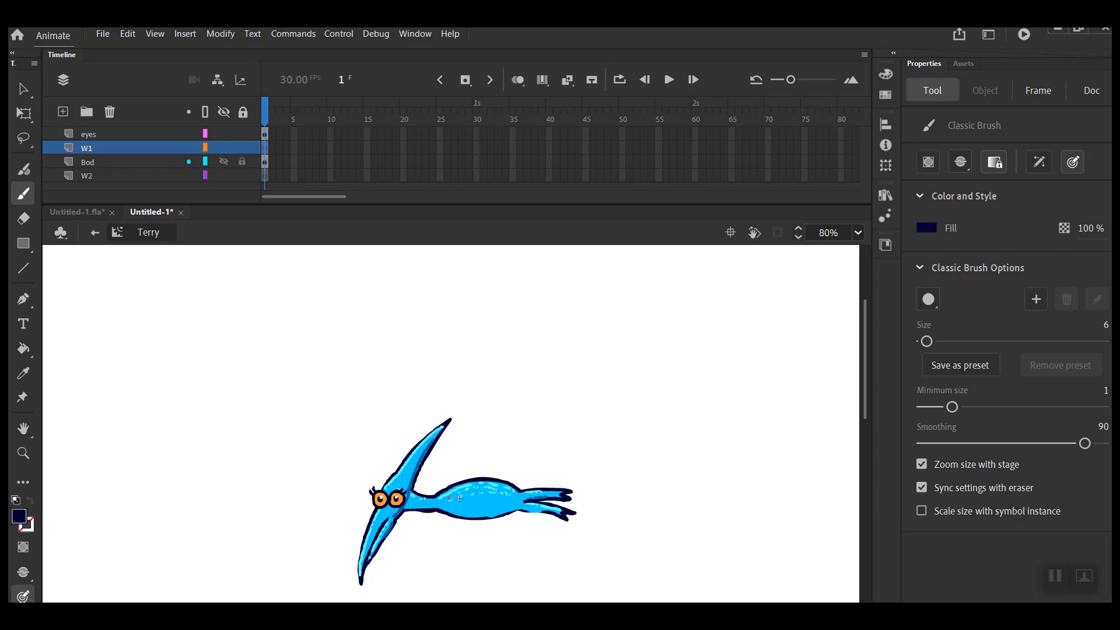
pyautogui.moveTo(449, 498)
pyautogui.mouseDown()
pyautogui.moveTo(459, 411)
pyautogui.moveTo(557, 286)
pyautogui.moveTo(543, 410)
pyautogui.moveTo(519, 415)
pyautogui.moveTo(492, 490)
pyautogui.moveTo(448, 506)
pyautogui.mouseUp()
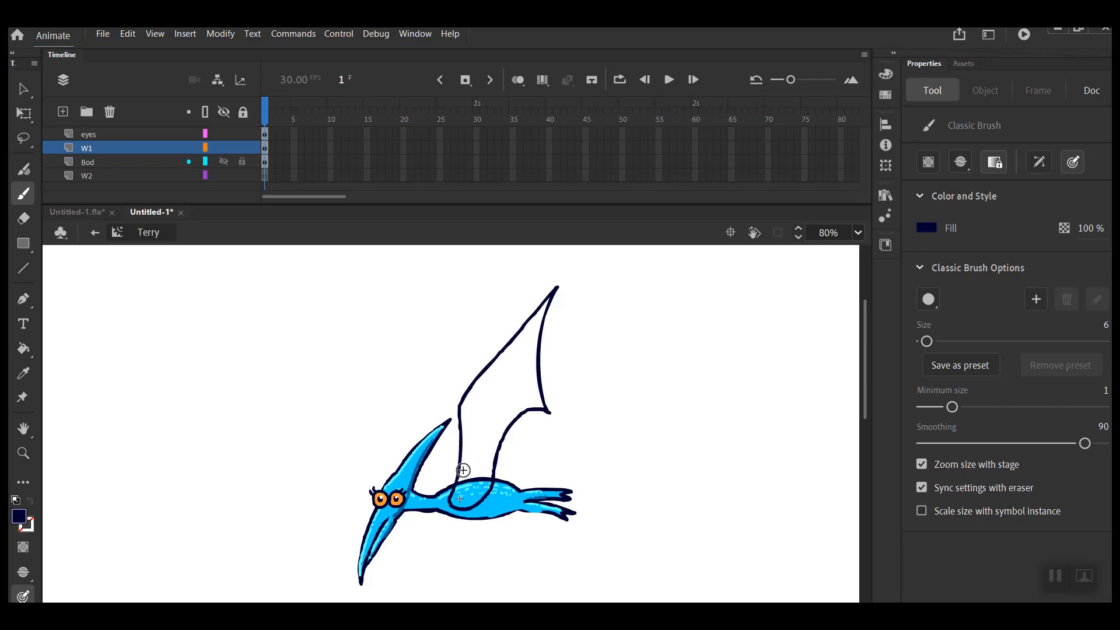
# - Outline the raised far wing on frame 1 of the W2 layer and fill it with the pterosaur's light blue
pyautogui.click(267, 175)
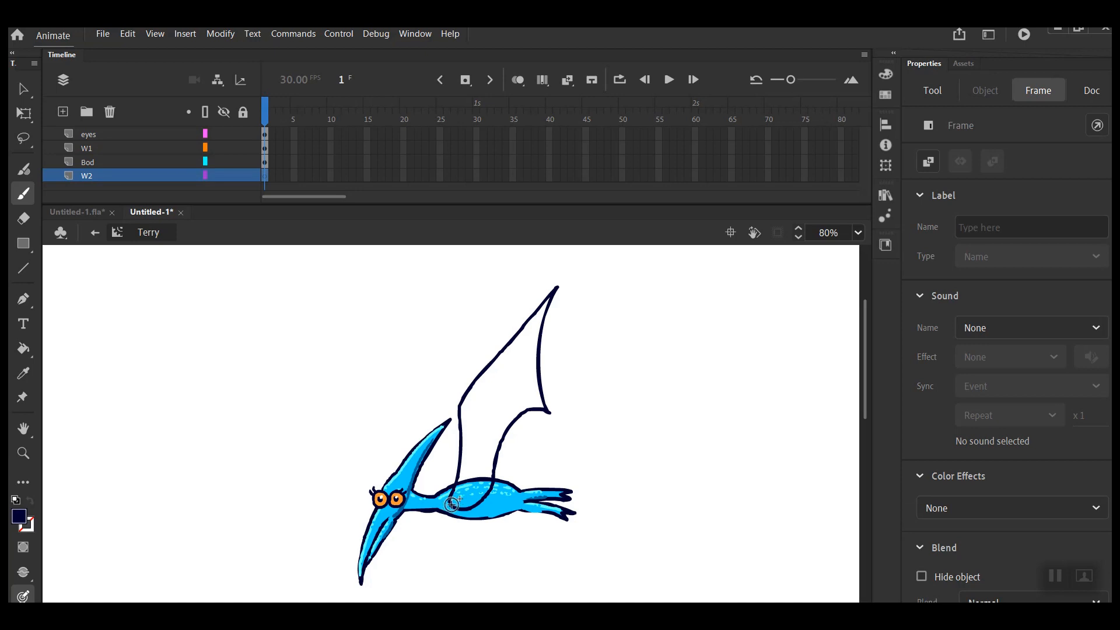
pyautogui.moveTo(452, 503)
pyautogui.mouseDown()
pyautogui.moveTo(427, 407)
pyautogui.moveTo(508, 285)
pyautogui.moveTo(495, 336)
pyautogui.moveTo(498, 408)
pyautogui.moveTo(475, 449)
pyautogui.moveTo(471, 499)
pyautogui.moveTo(452, 509)
pyautogui.mouseUp()
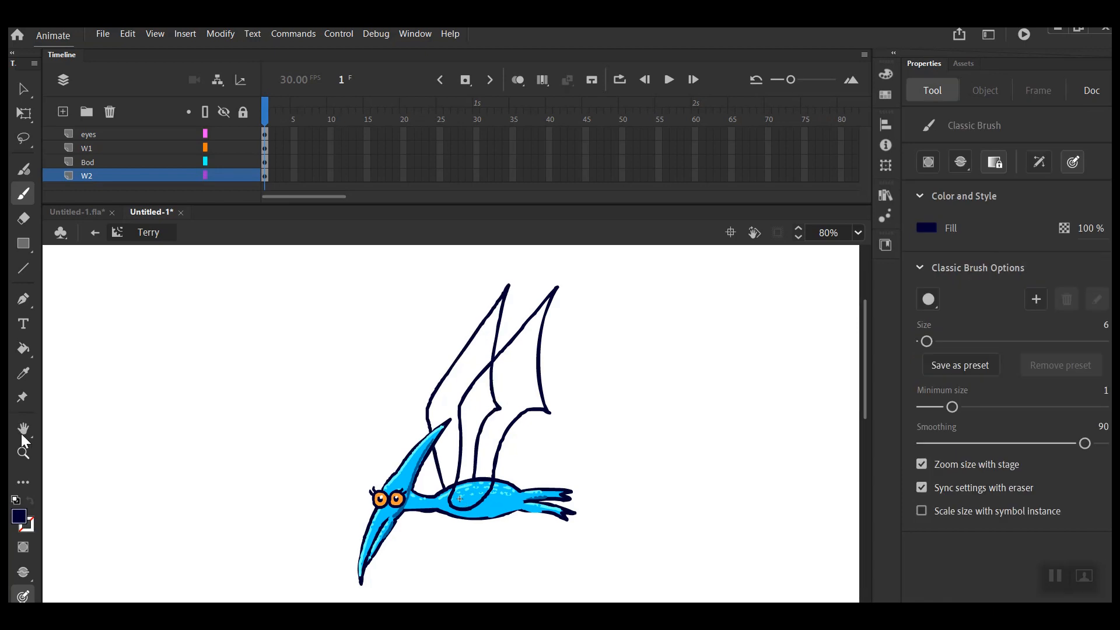
pyautogui.click(25, 374)
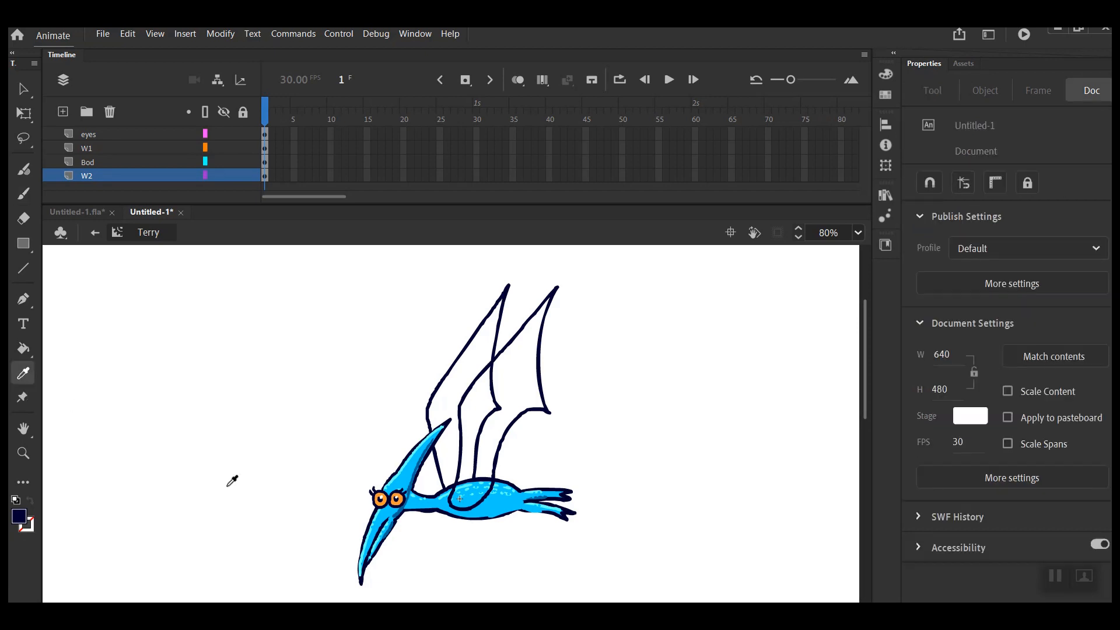
pyautogui.click(405, 475)
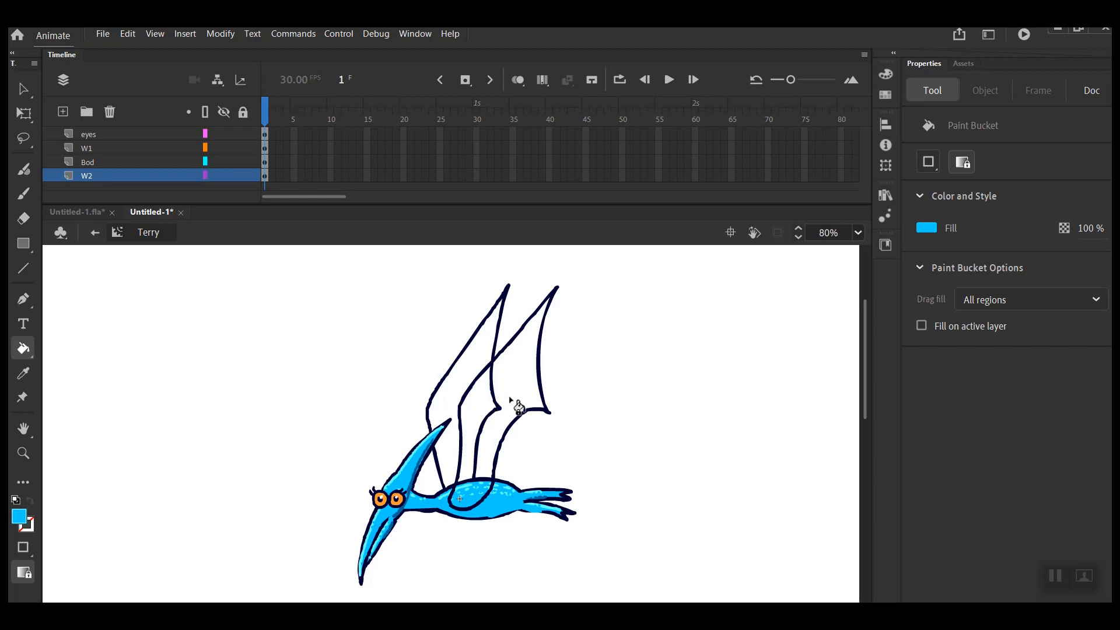
pyautogui.click(476, 373)
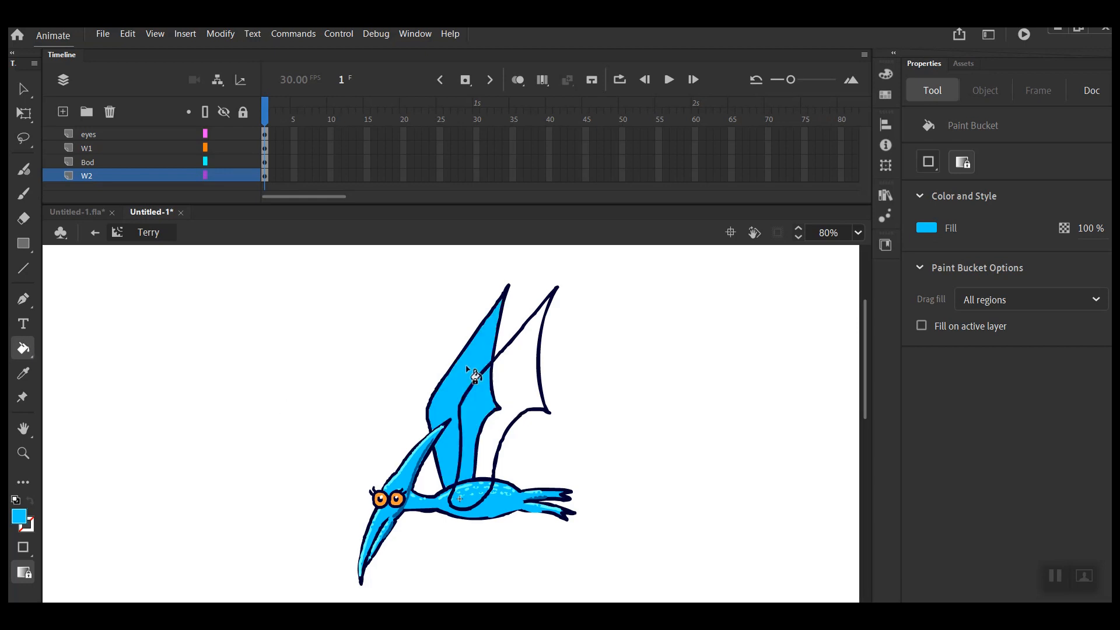
# - Fill the near wing with the darker blue sampled from the shading on the pterosaur's head
pyautogui.click(24, 521)
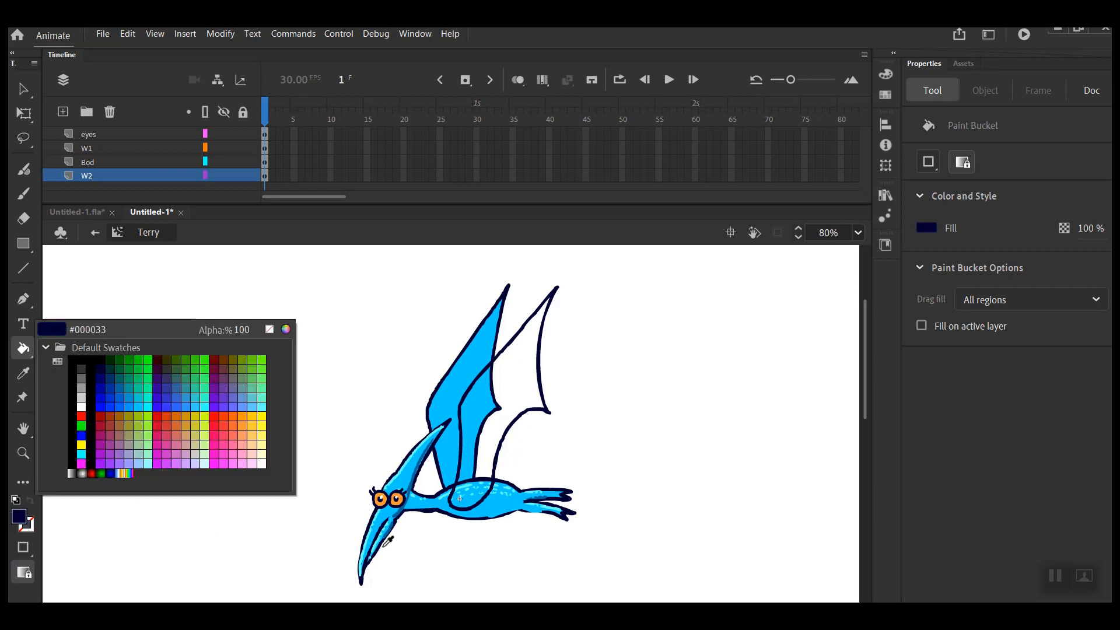
pyautogui.click(399, 513)
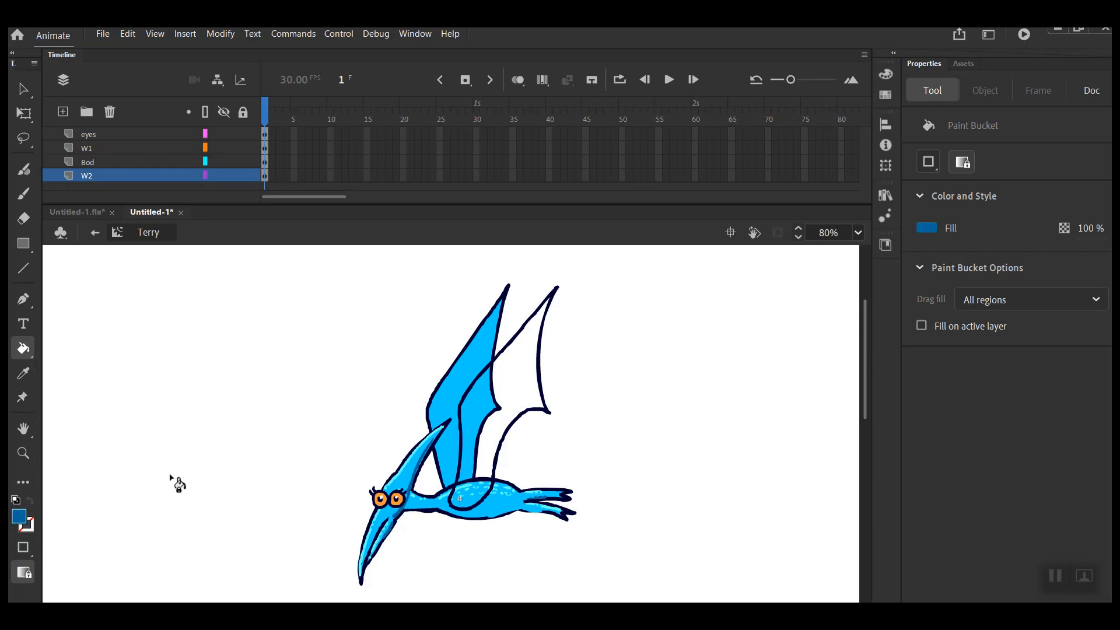
pyautogui.click(531, 401)
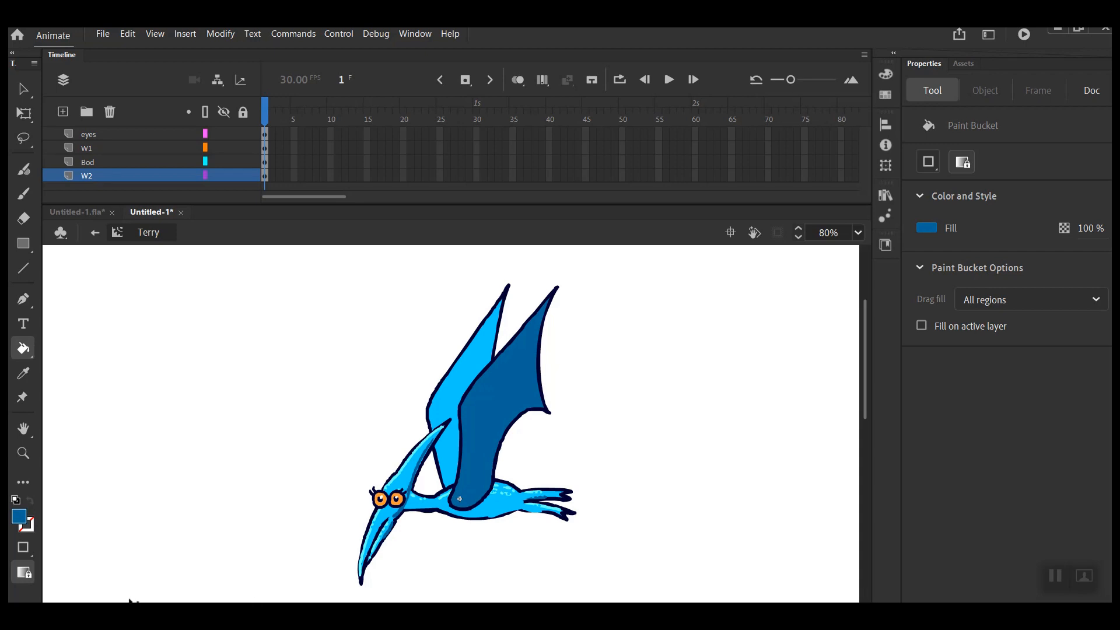
# - At frame 3, insert a keyframe on Bod and blank keyframes on W1 and W2, and turn on onion skinning
pyautogui.click(279, 164)
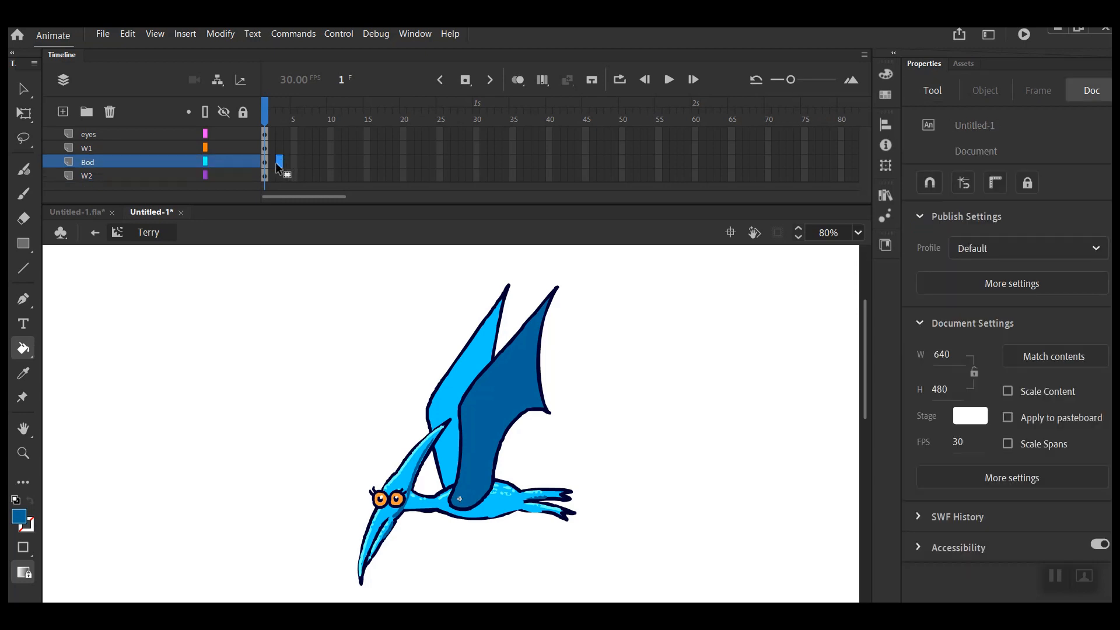
pyautogui.click(278, 164)
pyautogui.click(282, 150)
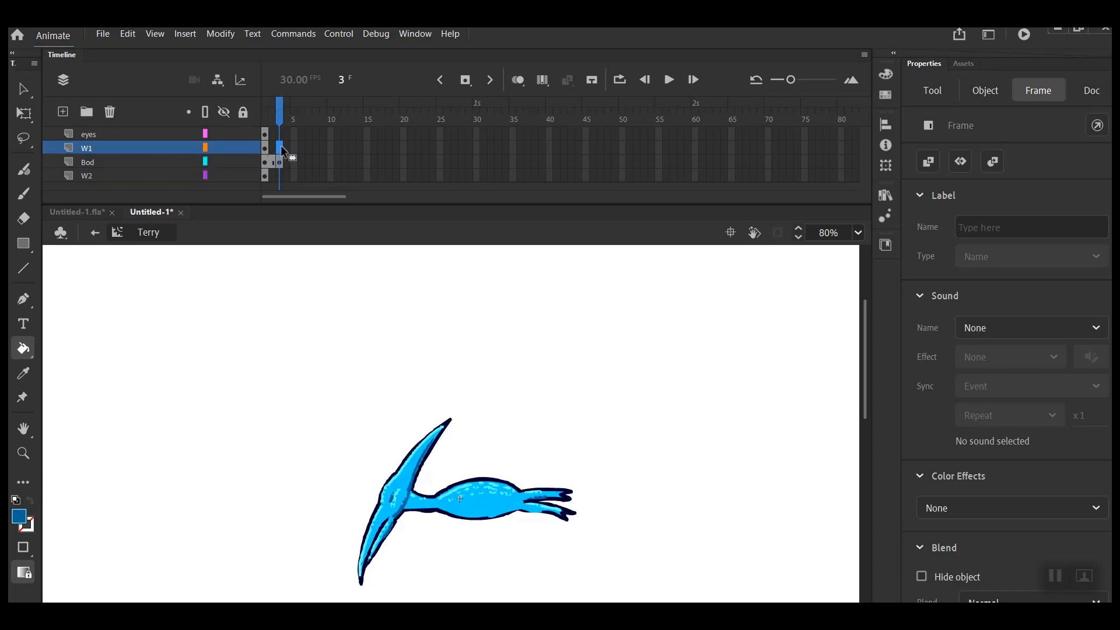
pyautogui.click(281, 176)
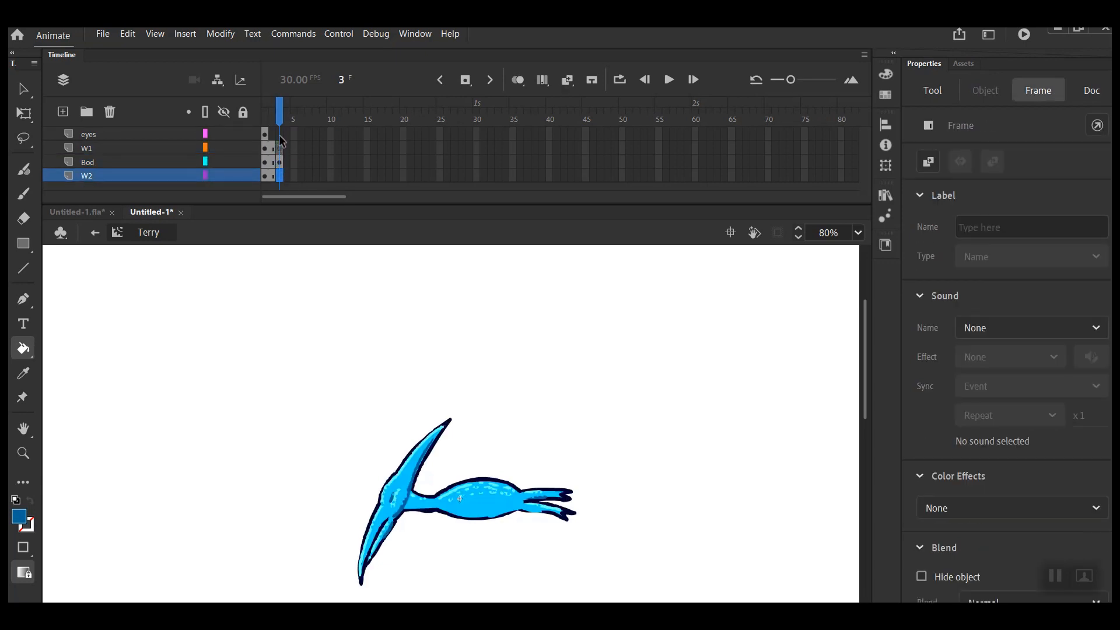
pyautogui.click(282, 148)
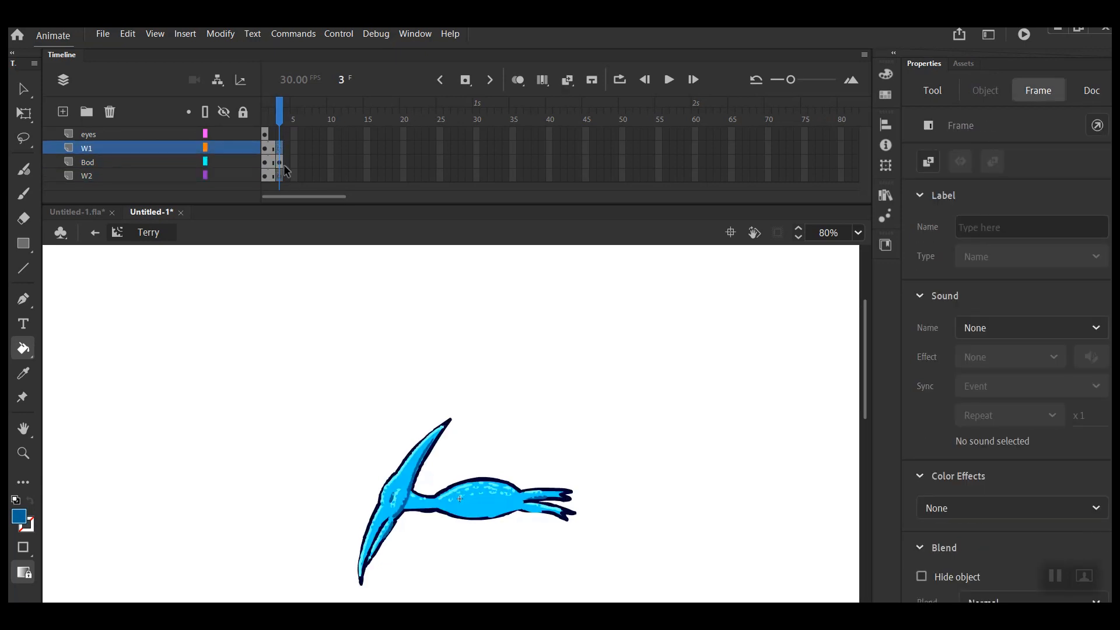
pyautogui.click(518, 80)
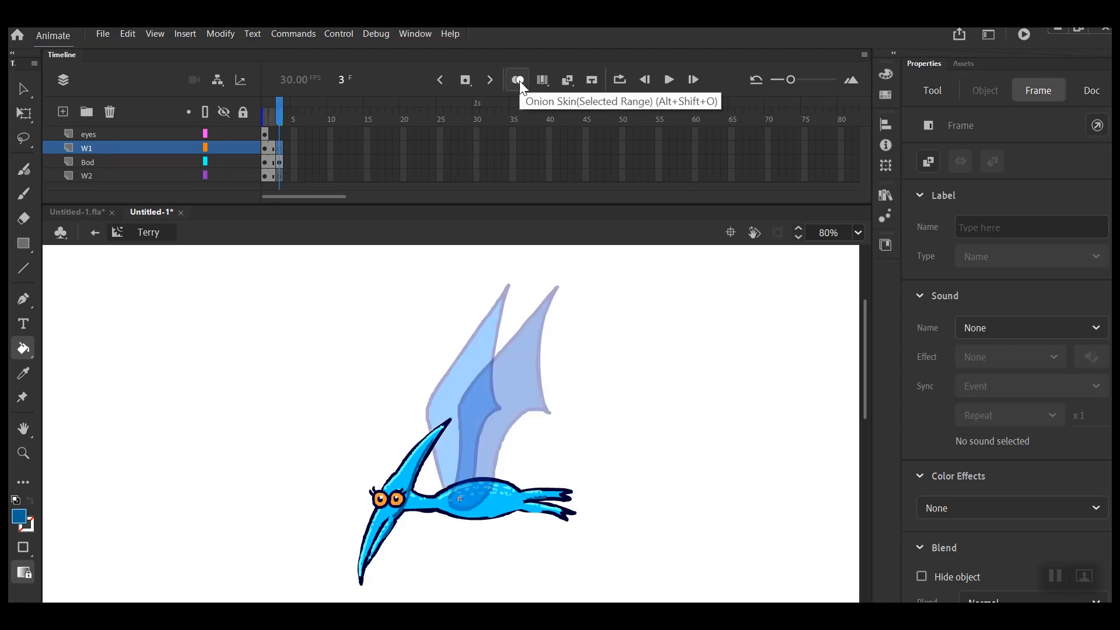
# - Set the fill colour to dark navy and nudge the Bod artwork on frame 3 up slightly
pyautogui.click(19, 516)
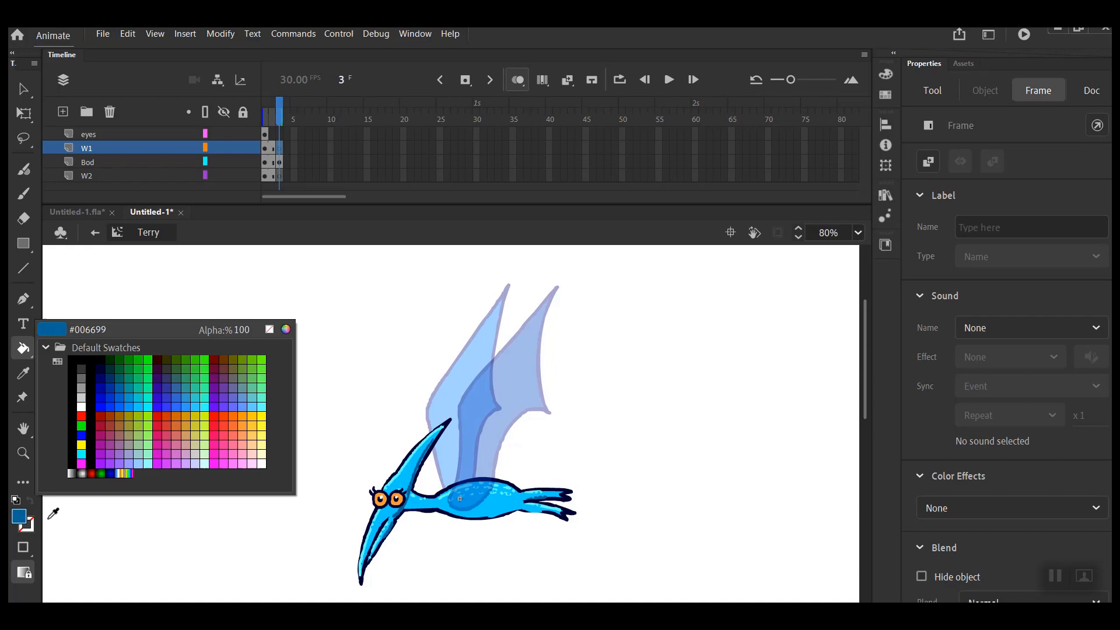
pyautogui.click(108, 372)
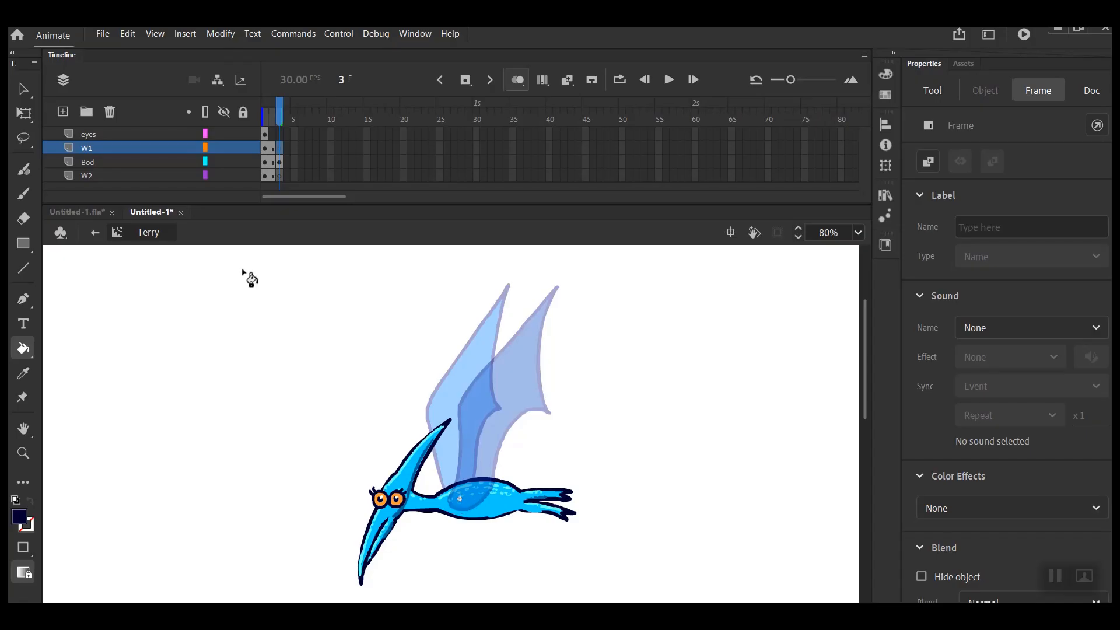
pyautogui.click(280, 163)
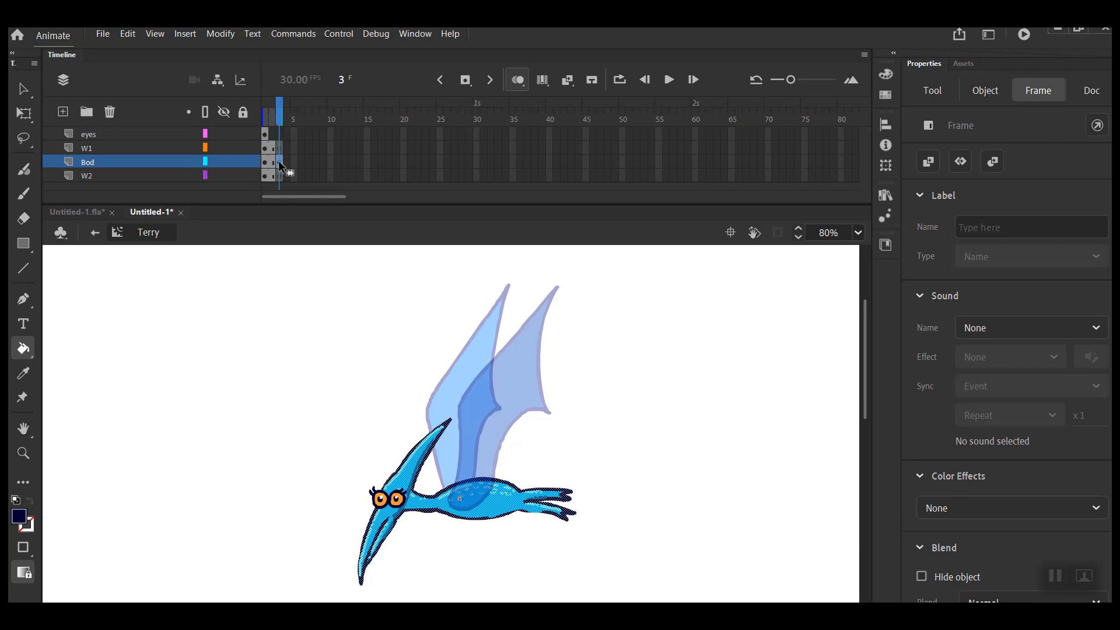
pyautogui.press('Up')
pyautogui.press('Up')
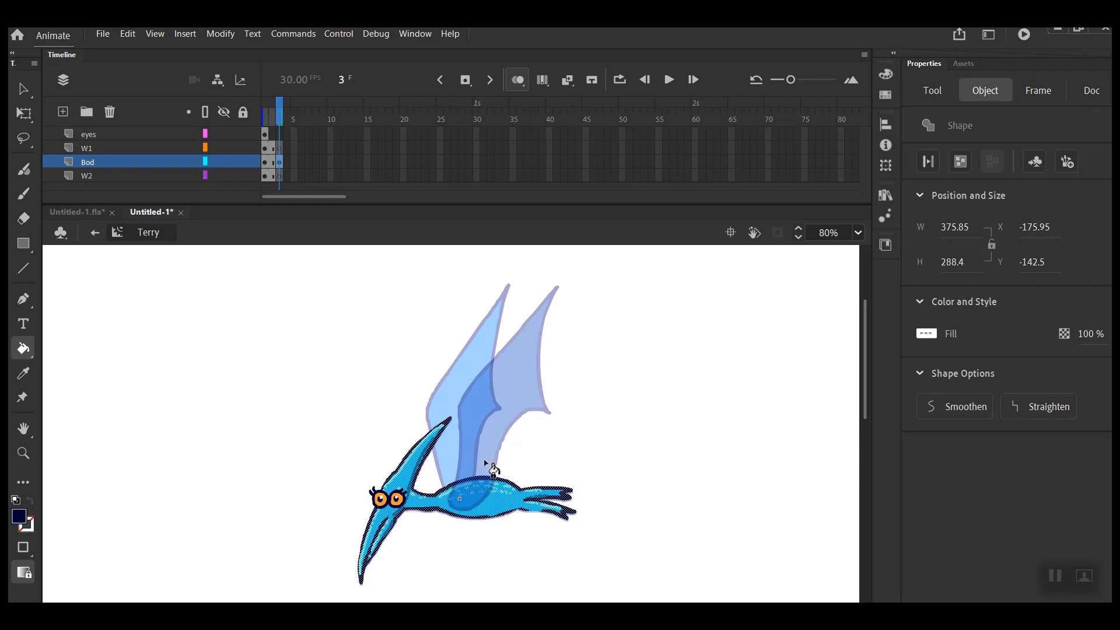
# - Outline the near wing on frame 3 of the W1 layer with the Classic Brush, lower and swept further back than the previous pose
pyautogui.click(24, 192)
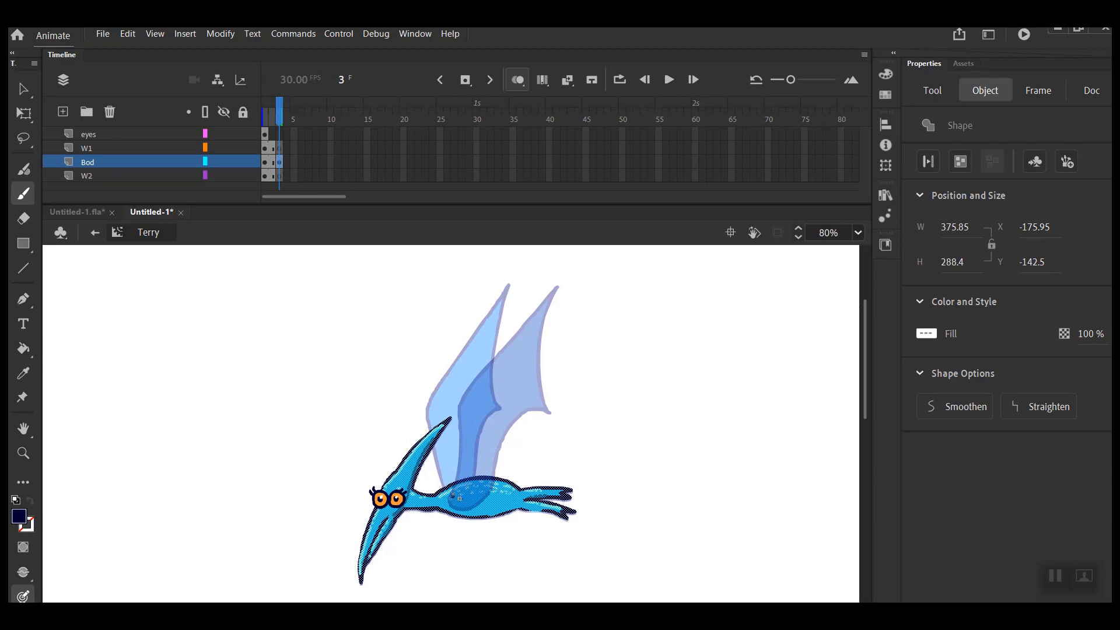
pyautogui.moveTo(454, 497)
pyautogui.mouseDown()
pyautogui.moveTo(491, 406)
pyautogui.moveTo(635, 342)
pyautogui.moveTo(573, 396)
pyautogui.moveTo(558, 449)
pyautogui.moveTo(529, 450)
pyautogui.moveTo(447, 493)
pyautogui.mouseUp()
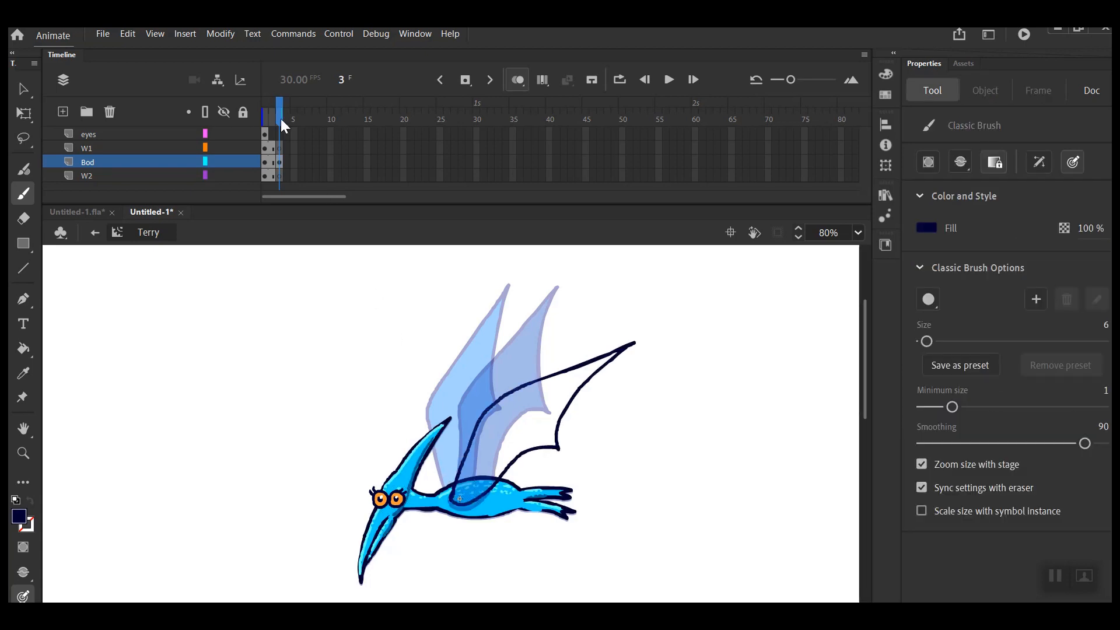
pyautogui.hotkey('ctrl', 'z')
pyautogui.click(279, 149)
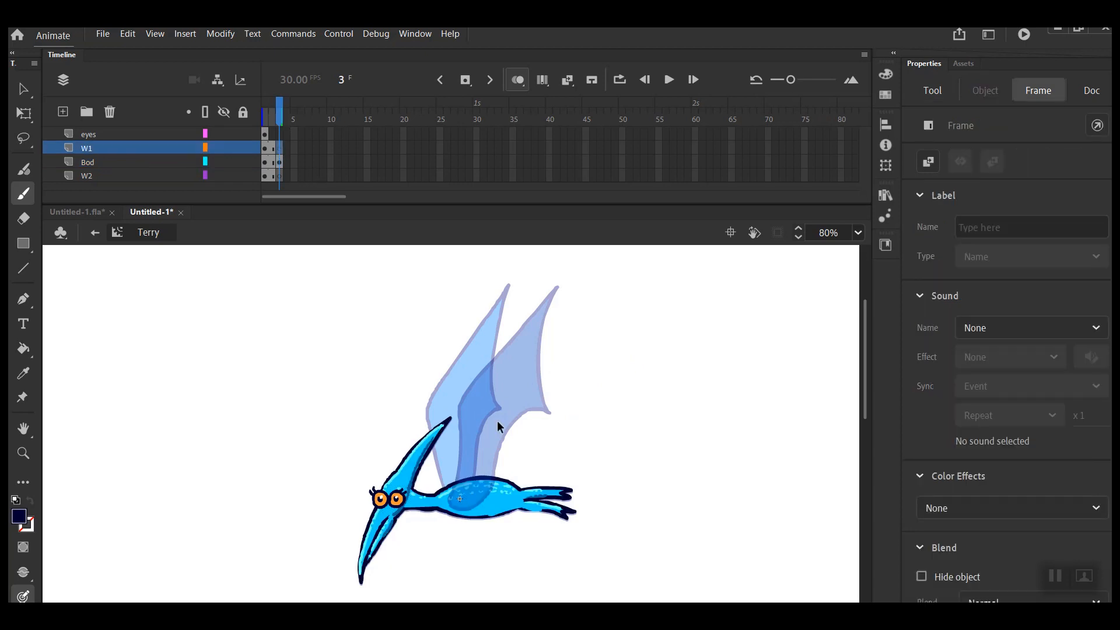
pyautogui.moveTo(453, 501)
pyautogui.mouseDown()
pyautogui.moveTo(502, 389)
pyautogui.moveTo(621, 334)
pyautogui.moveTo(551, 423)
pyautogui.moveTo(547, 451)
pyautogui.moveTo(521, 451)
pyautogui.moveTo(476, 499)
pyautogui.mouseUp()
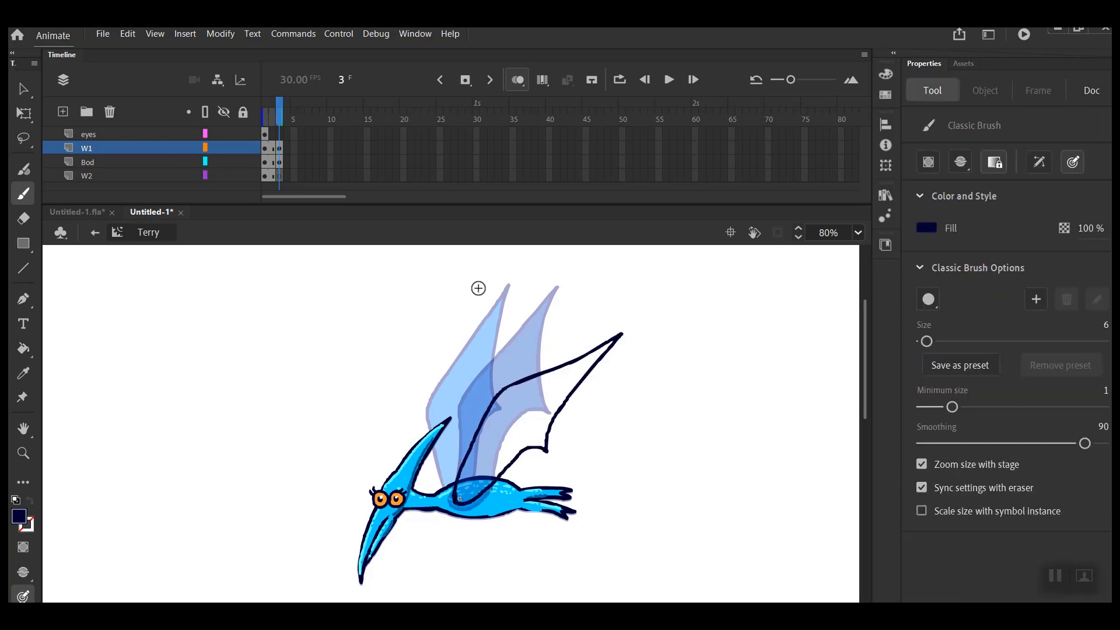
# - Outline the far wing on frame 3 of the W2 layer, slightly ahead of the near wing and in a matching swept-back pose
pyautogui.click(281, 174)
pyautogui.moveTo(463, 501)
pyautogui.mouseDown()
pyautogui.moveTo(451, 413)
pyautogui.moveTo(574, 334)
pyautogui.moveTo(535, 418)
pyautogui.moveTo(493, 466)
pyautogui.mouseUp()
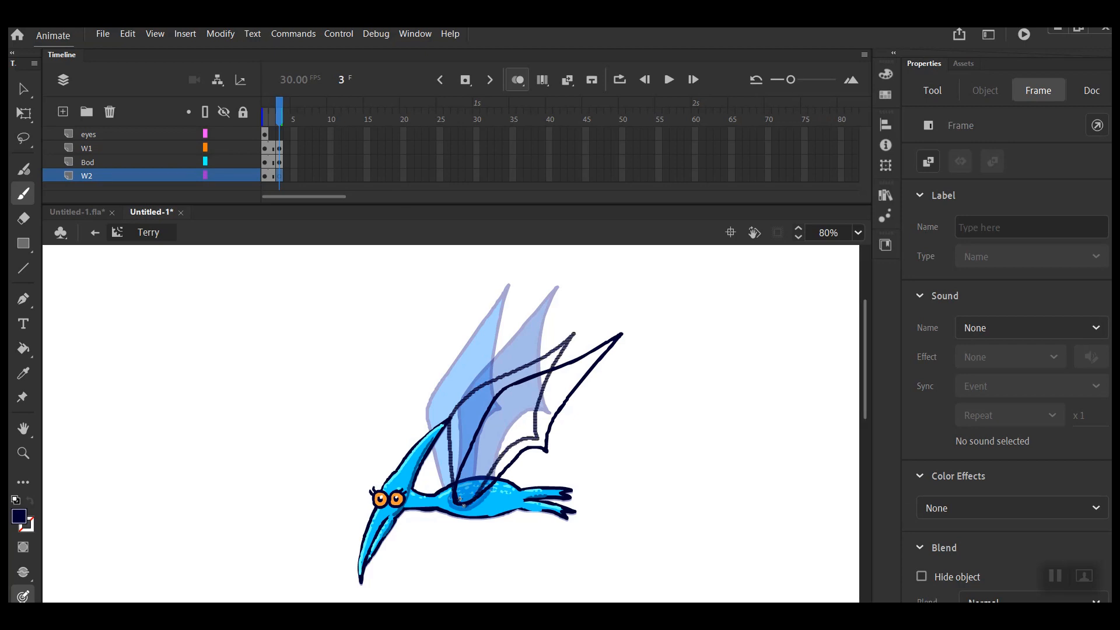
pyautogui.moveTo(460, 499); pyautogui.dragTo(461, 499)
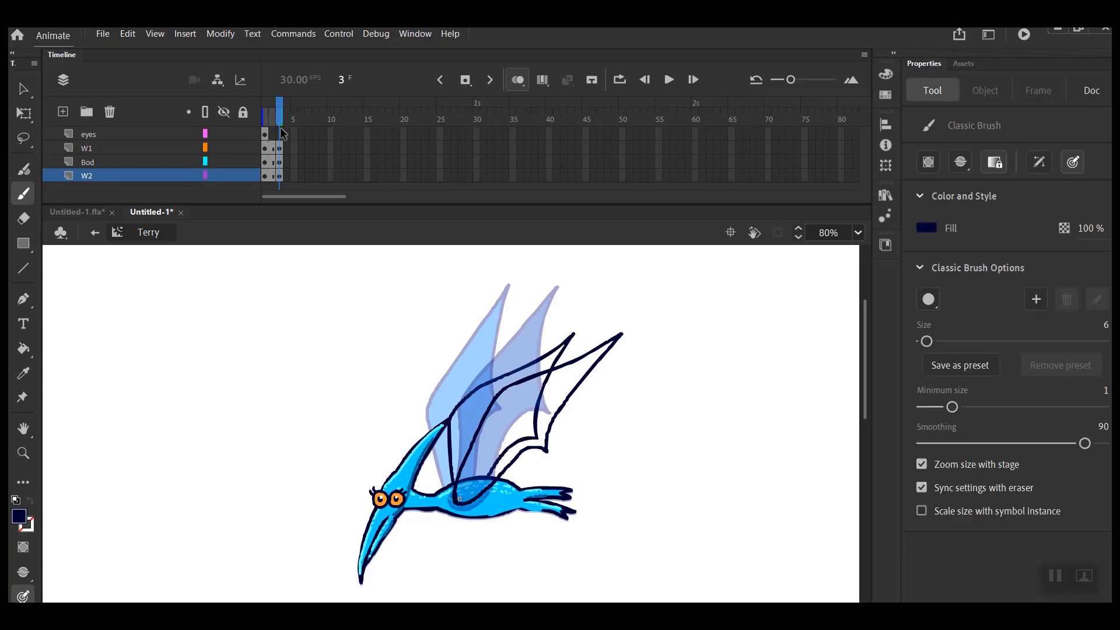
# - At frame 5, insert a keyframe on Bod and blank keyframes on W1 and W2, and nudge the body up slightly
pyautogui.click(294, 161)
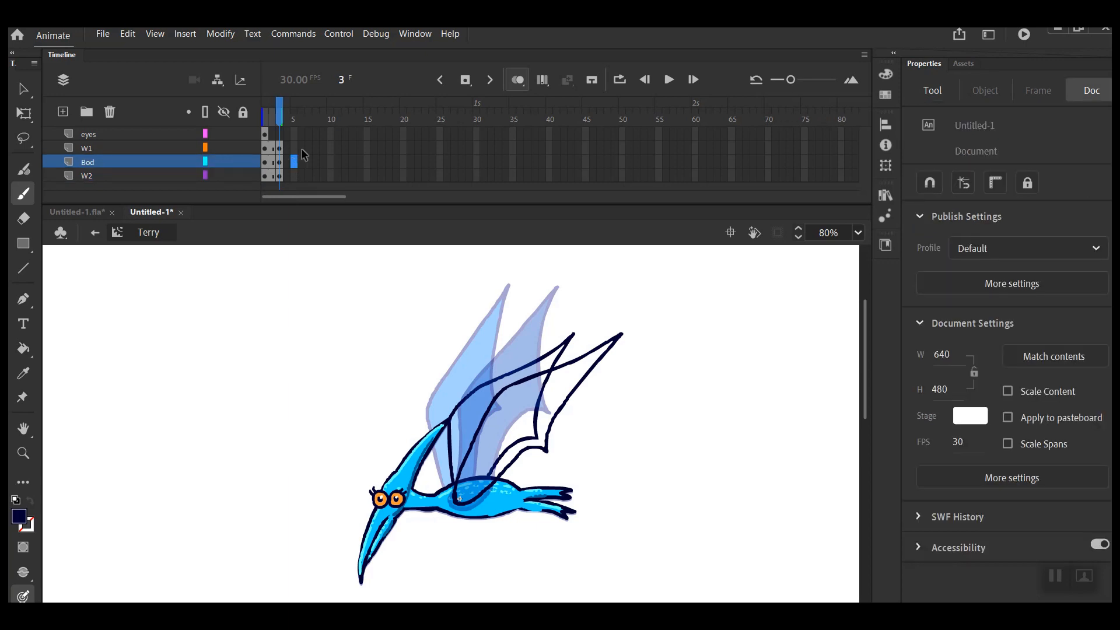
pyautogui.click(295, 159)
pyautogui.click(294, 148)
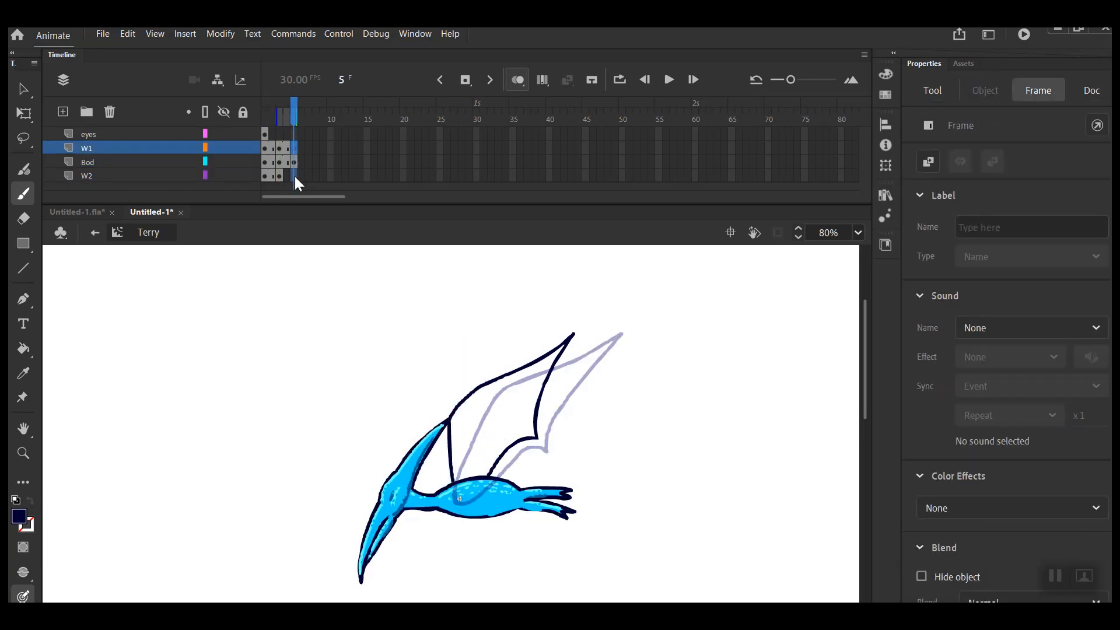
pyautogui.click(300, 159)
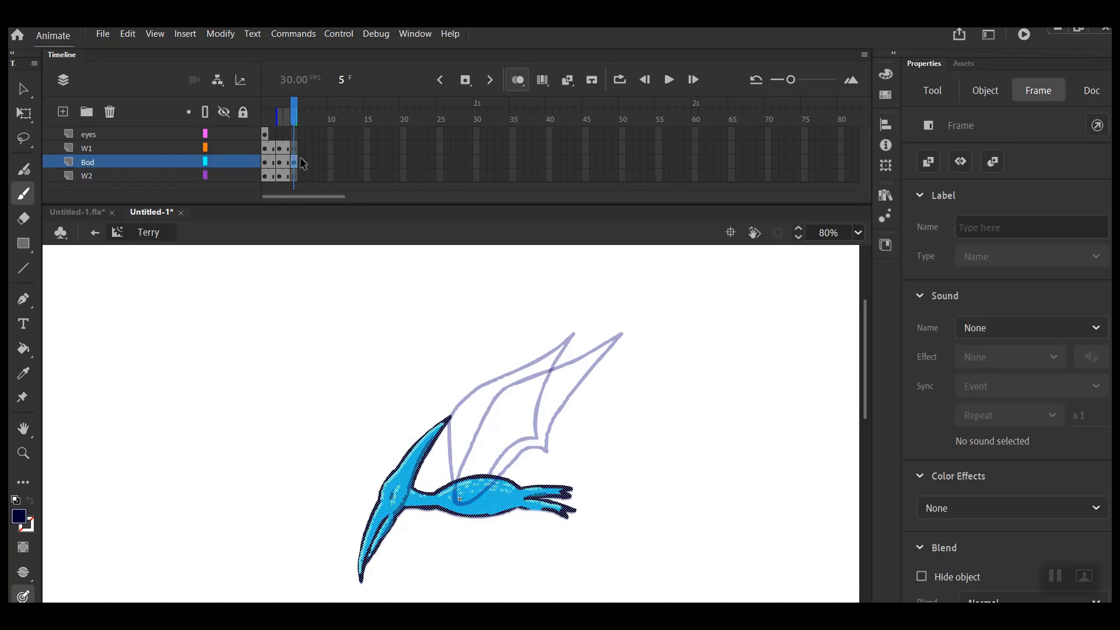
# - Outline the near wing on W1 and the far wing on W2 at frame 5, lowered further with tips pointing back
pyautogui.click(293, 147)
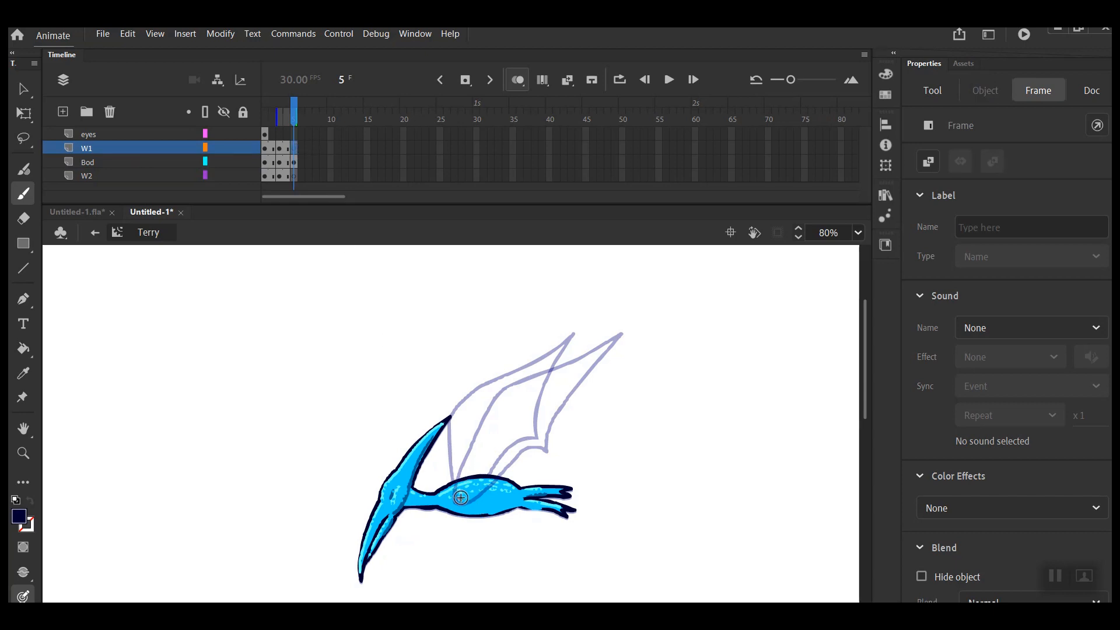
pyautogui.moveTo(457, 493)
pyautogui.mouseDown()
pyautogui.moveTo(510, 408)
pyautogui.moveTo(653, 364)
pyautogui.moveTo(566, 420)
pyautogui.moveTo(544, 472)
pyautogui.moveTo(517, 470)
pyautogui.moveTo(456, 497)
pyautogui.moveTo(451, 473)
pyautogui.moveTo(471, 419)
pyautogui.moveTo(649, 393)
pyautogui.moveTo(524, 459)
pyautogui.mouseUp()
pyautogui.click(293, 176)
pyautogui.moveTo(462, 417); pyautogui.dragTo(460, 425)
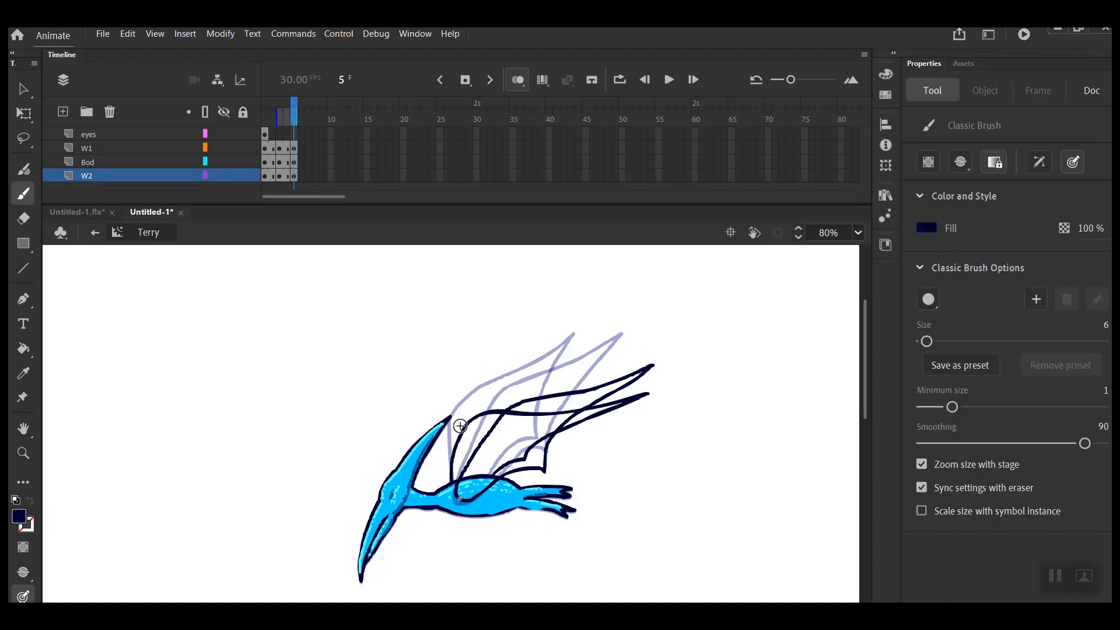
# - At frame 7, insert a keyframe on Bod and blank keyframes on W1 and W2
pyautogui.click(309, 162)
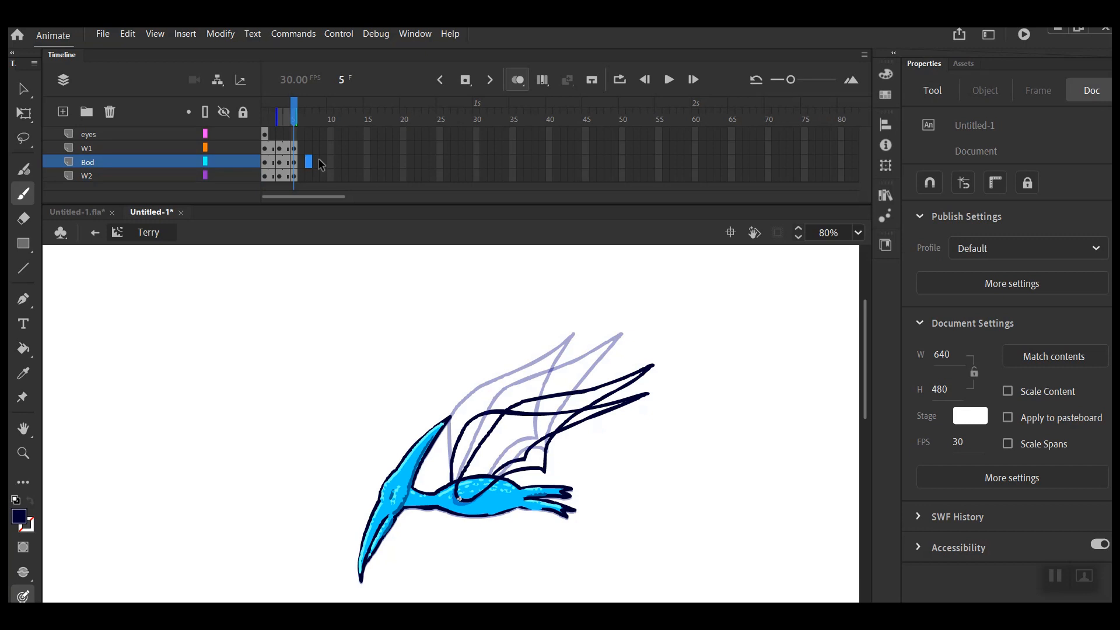
pyautogui.press('F6')
pyautogui.click(310, 148)
pyautogui.press('F7')
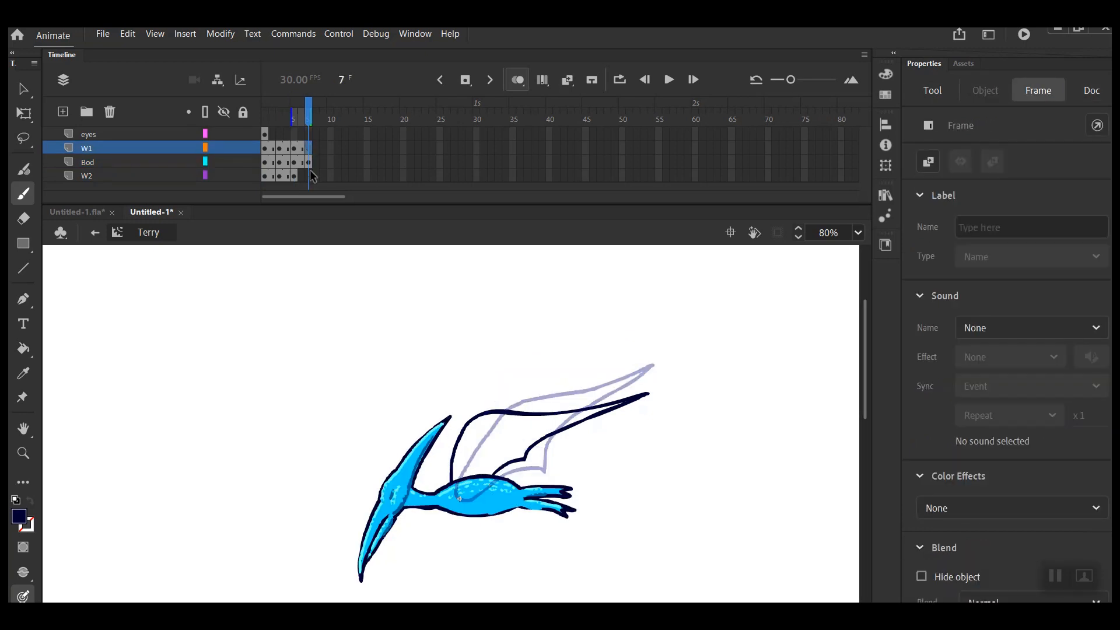
pyautogui.click(309, 175)
pyautogui.press('F7')
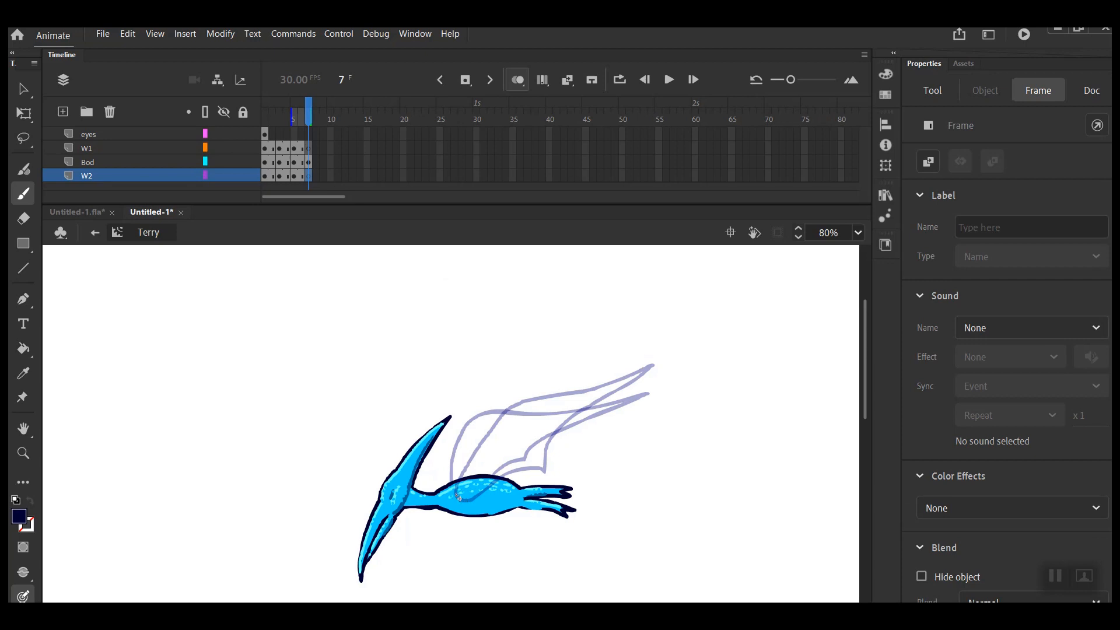
# - Outline both wings at frame 7 on W1 and W2, arching just above the body with their tips trailing behind the feet
pyautogui.click(457, 495)
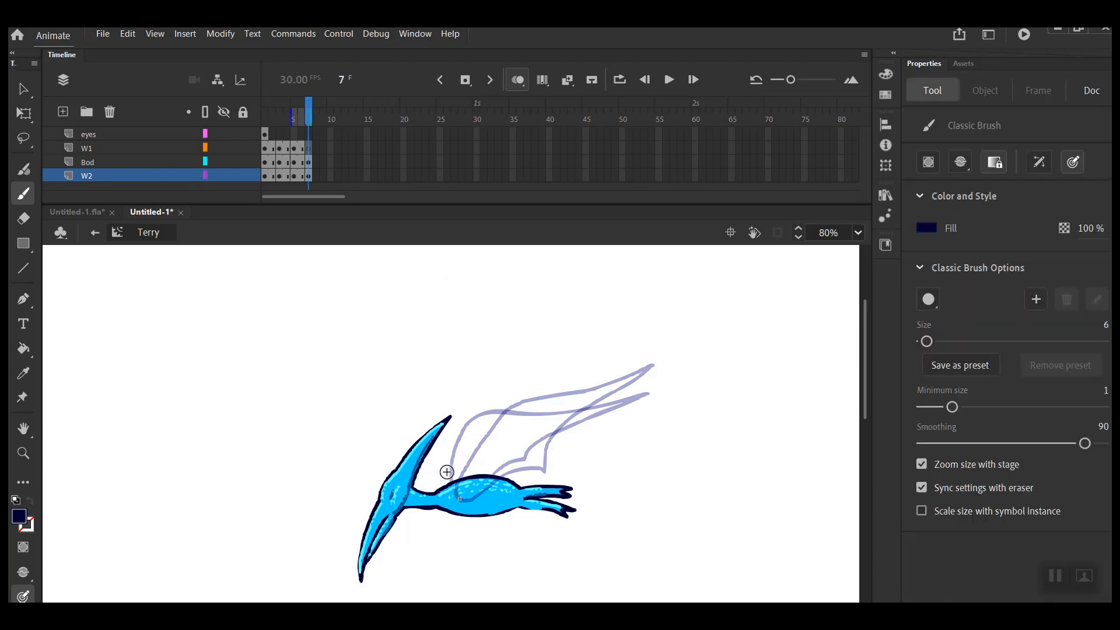
pyautogui.click(309, 148)
pyautogui.moveTo(459, 494)
pyautogui.mouseDown()
pyautogui.moveTo(523, 433)
pyautogui.moveTo(675, 452)
pyautogui.moveTo(576, 464)
pyautogui.moveTo(537, 487)
pyautogui.moveTo(451, 493)
pyautogui.moveTo(456, 469)
pyautogui.moveTo(527, 441)
pyautogui.moveTo(646, 479)
pyautogui.moveTo(596, 474)
pyautogui.moveTo(542, 494)
pyautogui.moveTo(523, 481)
pyautogui.moveTo(457, 496)
pyautogui.mouseUp()
pyautogui.click(309, 175)
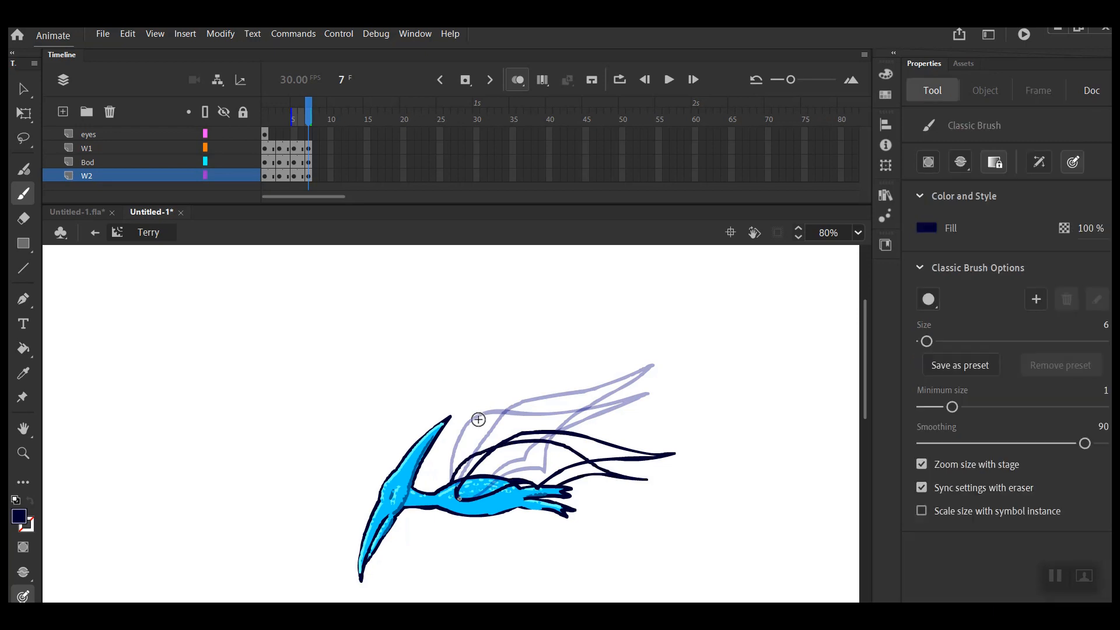
# - At frame 9, insert a keyframe on Bod and blank keyframes on W1 and W2
pyautogui.click(321, 161)
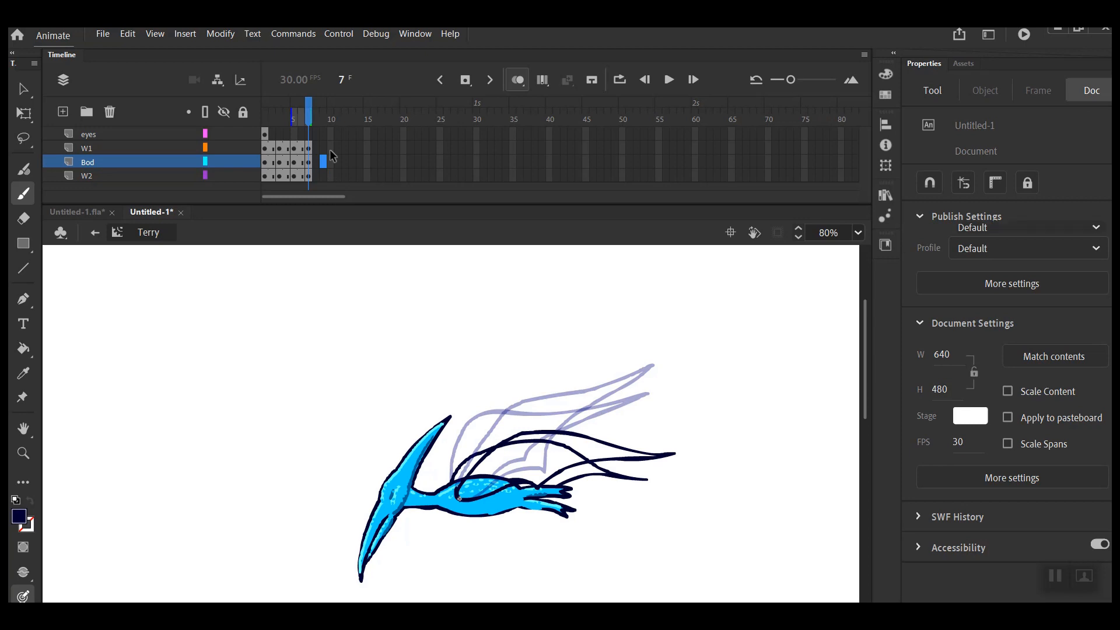
pyautogui.press('F6')
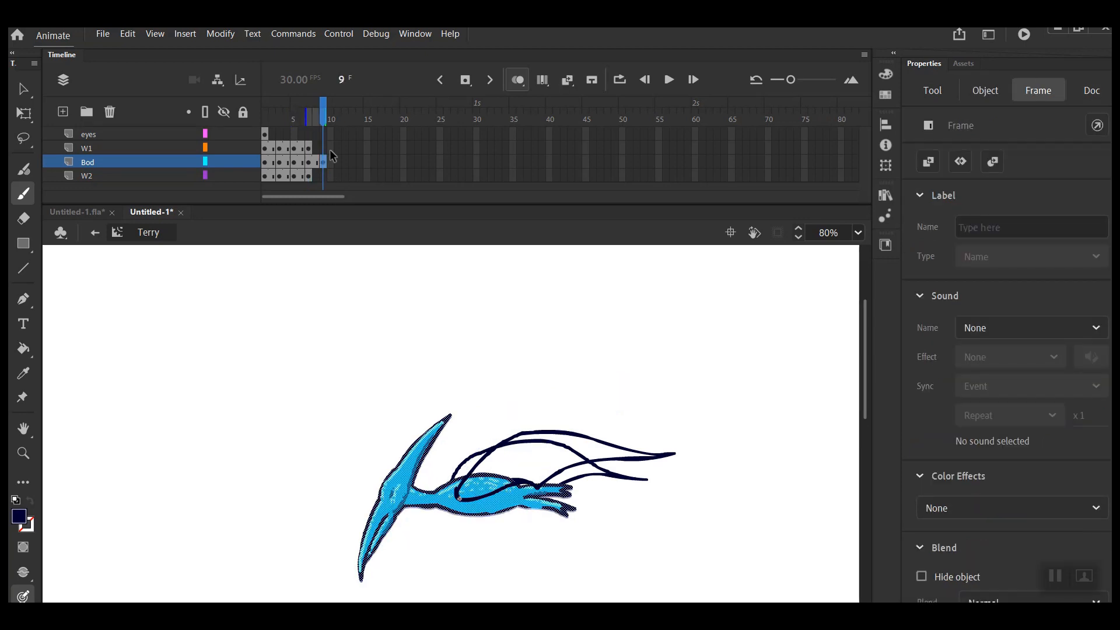
pyautogui.click(325, 149)
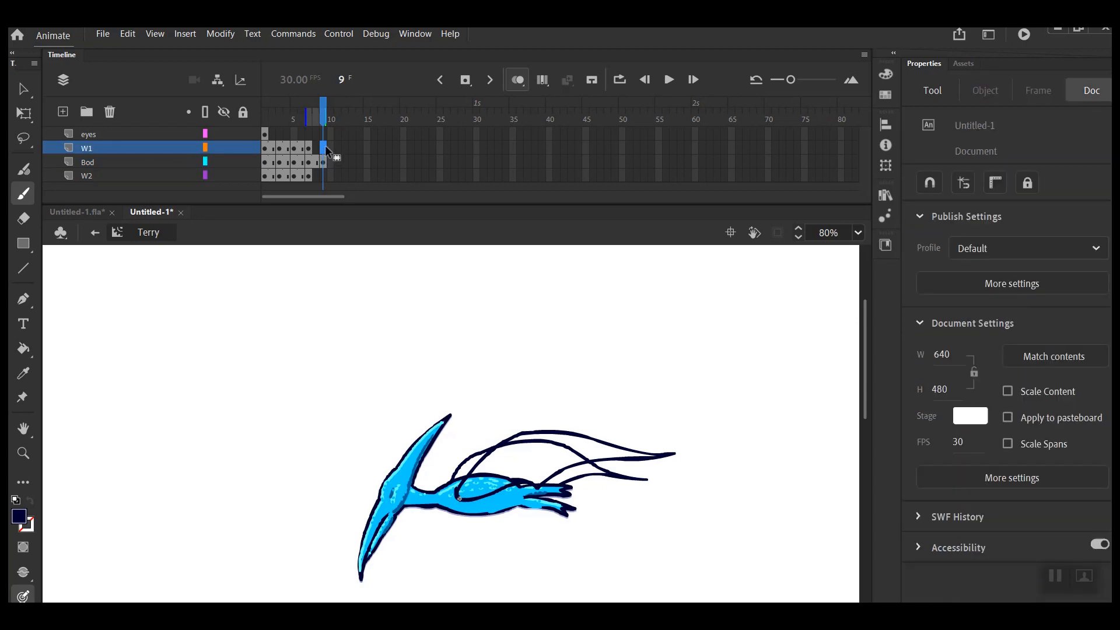
pyautogui.press('F7')
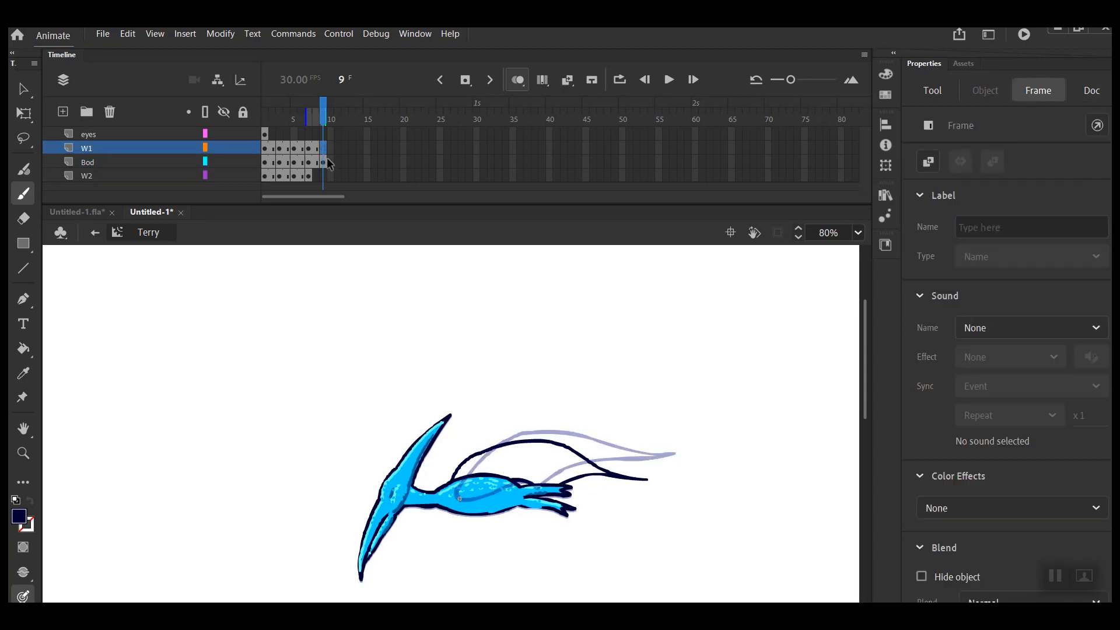
pyautogui.click(325, 175)
pyautogui.press('F7')
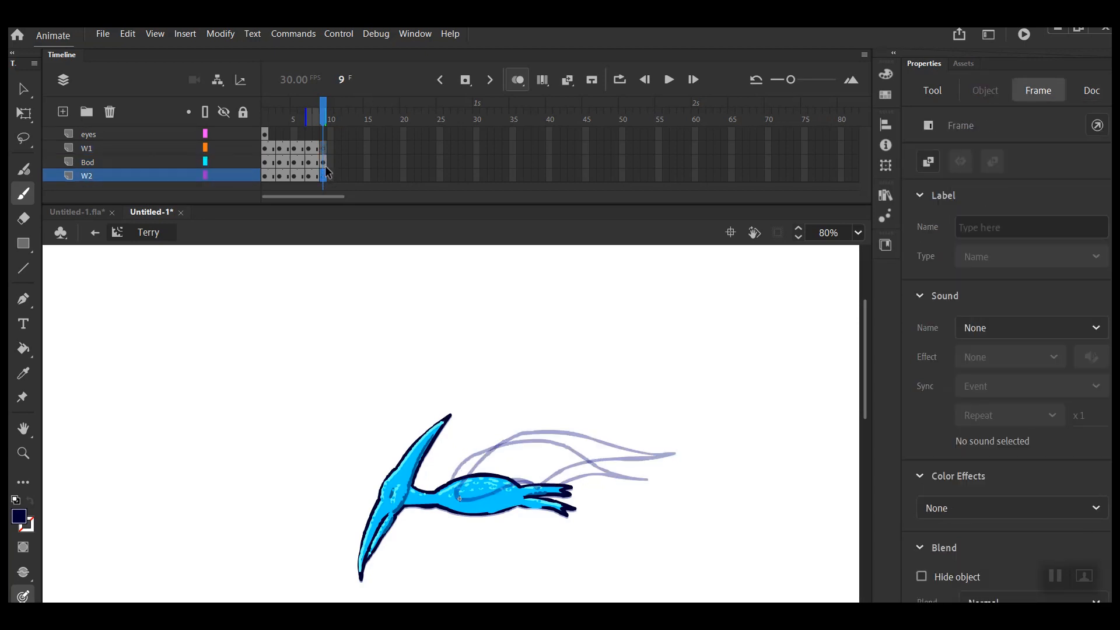
# - Outline the near wing on W1 and the far wing on W2 at frame 9, stretched flat and narrow along the body
pyautogui.click(325, 148)
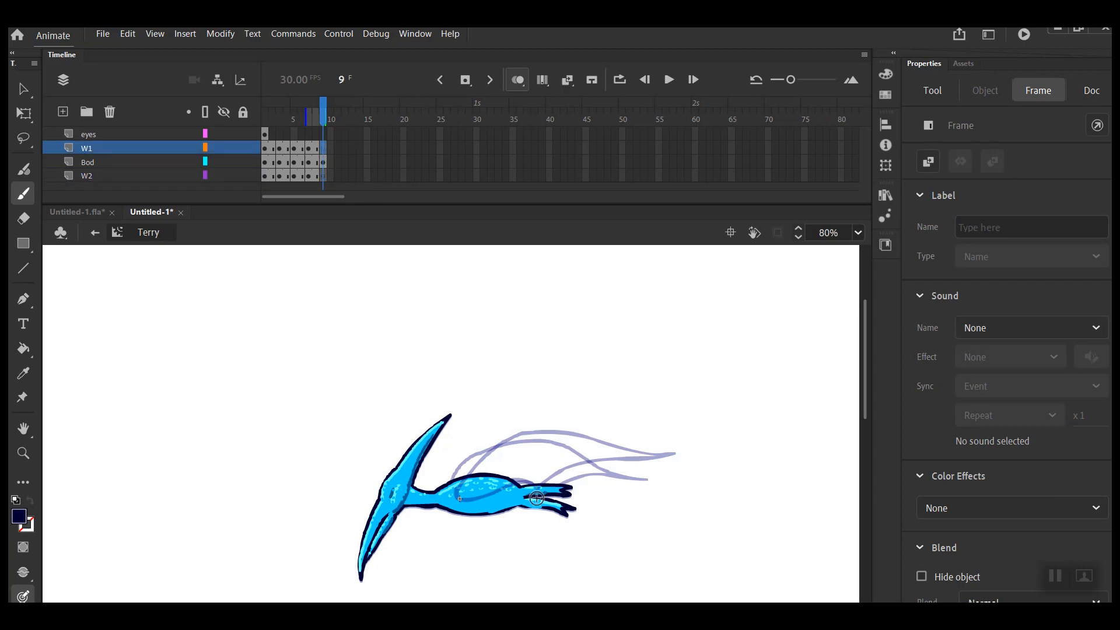
pyautogui.moveTo(453, 496)
pyautogui.mouseDown()
pyautogui.moveTo(487, 480)
pyautogui.moveTo(653, 489)
pyautogui.moveTo(484, 507)
pyautogui.moveTo(461, 481)
pyautogui.mouseUp()
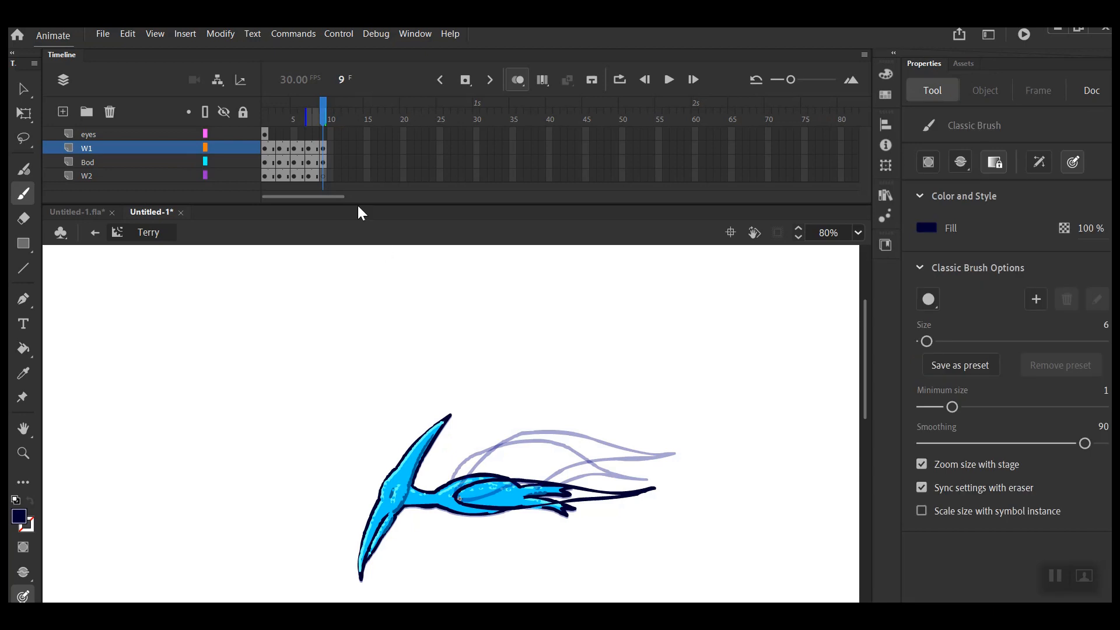
pyautogui.click(324, 177)
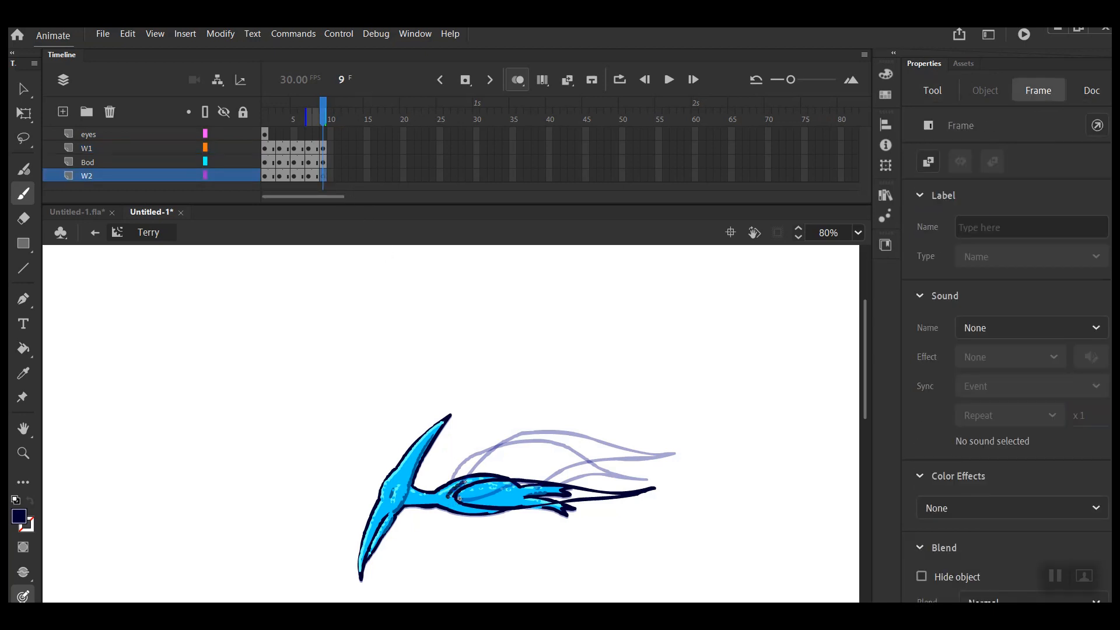
pyautogui.moveTo(557, 497)
pyautogui.mouseDown()
pyautogui.moveTo(632, 513)
pyautogui.moveTo(529, 517)
pyautogui.moveTo(445, 491)
pyautogui.mouseUp()
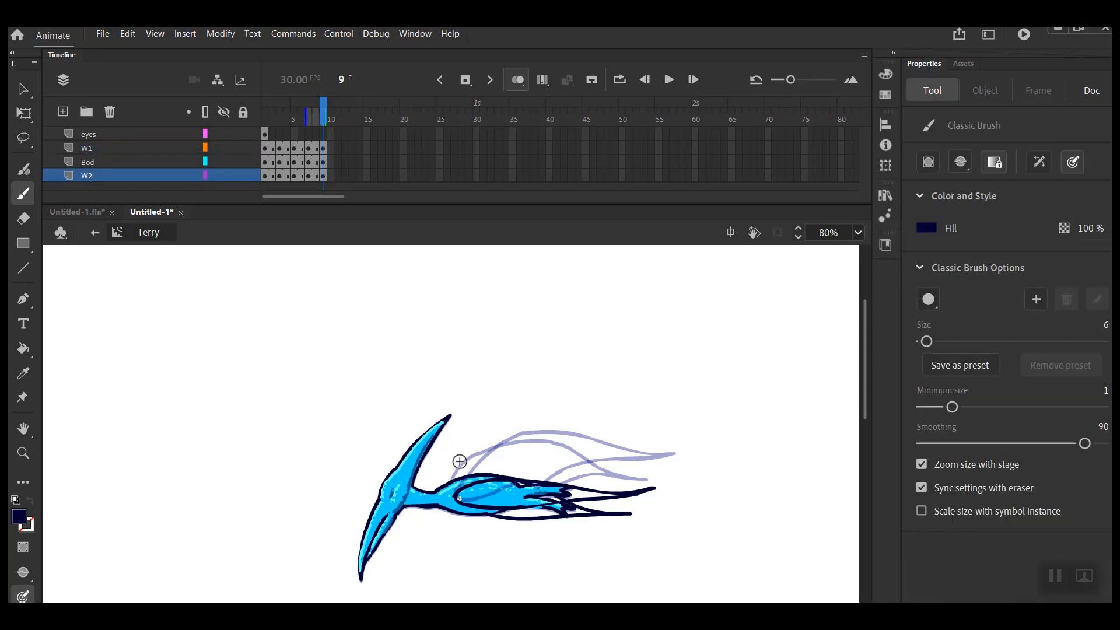
# - At frame 11, insert a keyframe on Bod and blank keyframes on W1 and W2
pyautogui.click(337, 161)
pyautogui.press('F6')
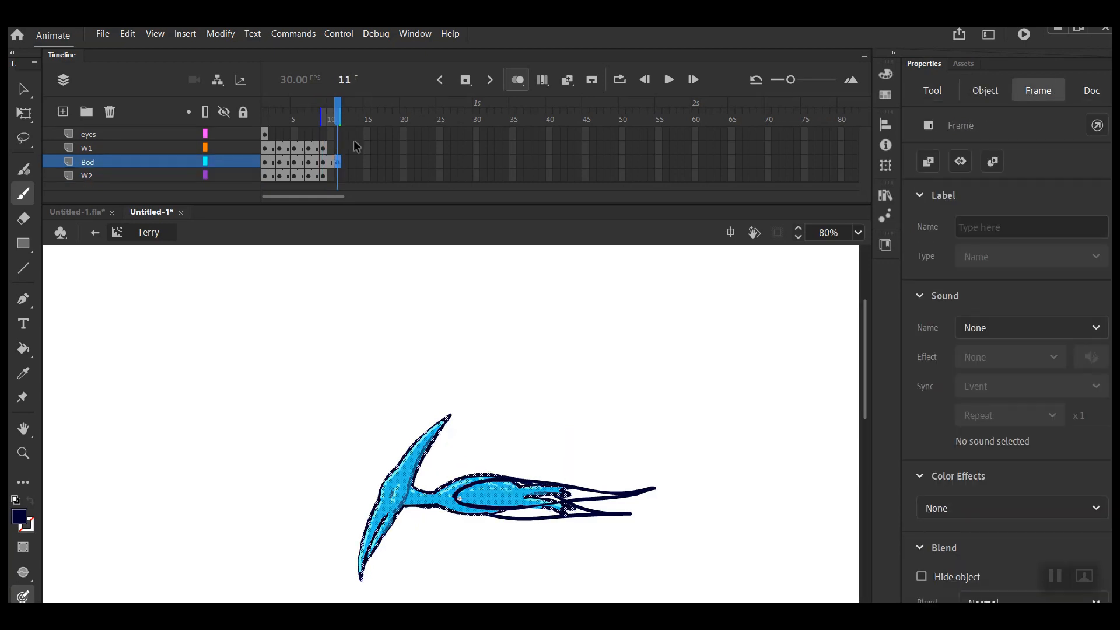
pyautogui.click(338, 148)
pyautogui.press('F7')
pyautogui.click(338, 175)
pyautogui.press('F7')
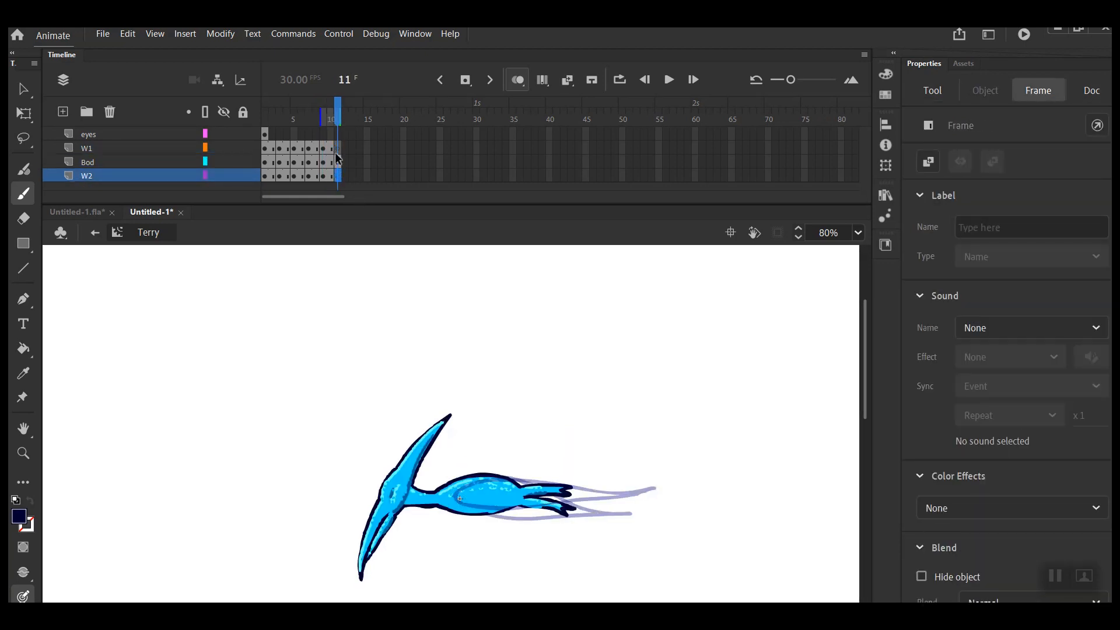
# - Nudge the Bod artwork on frame 11 up slightly
pyautogui.click(337, 148)
pyautogui.click(460, 498)
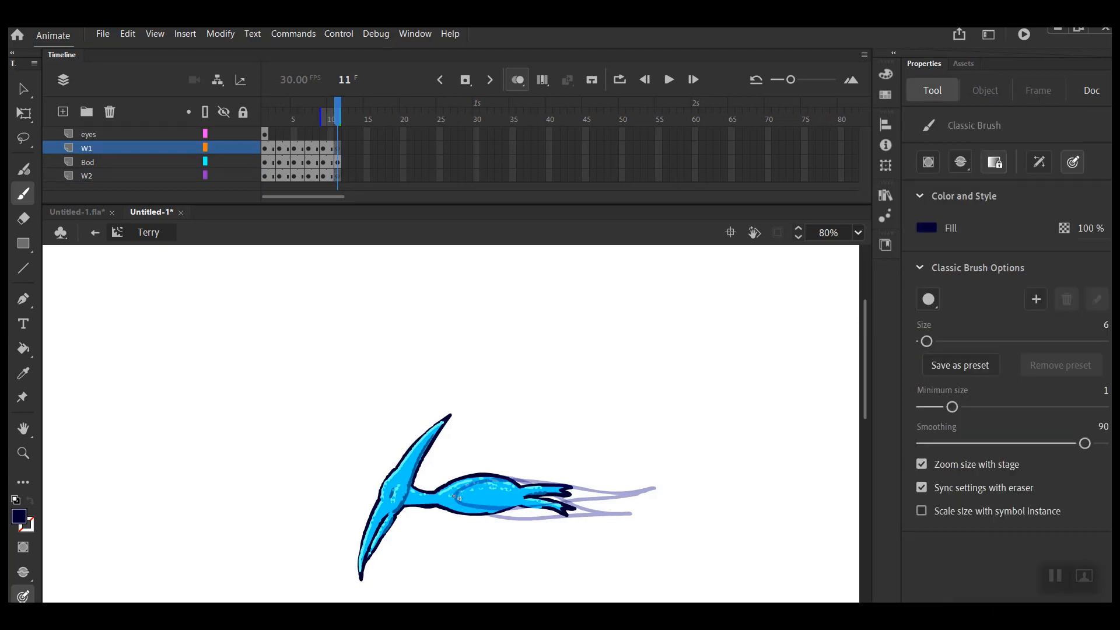
pyautogui.click(339, 163)
pyautogui.press('Up')
pyautogui.press('Up')
# - Outline the near wing on W1 and the far wing on W2 at frame 11, hanging below the body with tips pointing back
pyautogui.click(338, 149)
pyautogui.moveTo(454, 497)
pyautogui.mouseDown()
pyautogui.moveTo(488, 484)
pyautogui.moveTo(552, 521)
pyautogui.moveTo(587, 573)
pyautogui.moveTo(464, 518)
pyautogui.moveTo(449, 527)
pyautogui.moveTo(530, 585)
pyautogui.moveTo(482, 510)
pyautogui.mouseUp()
pyautogui.click(338, 175)
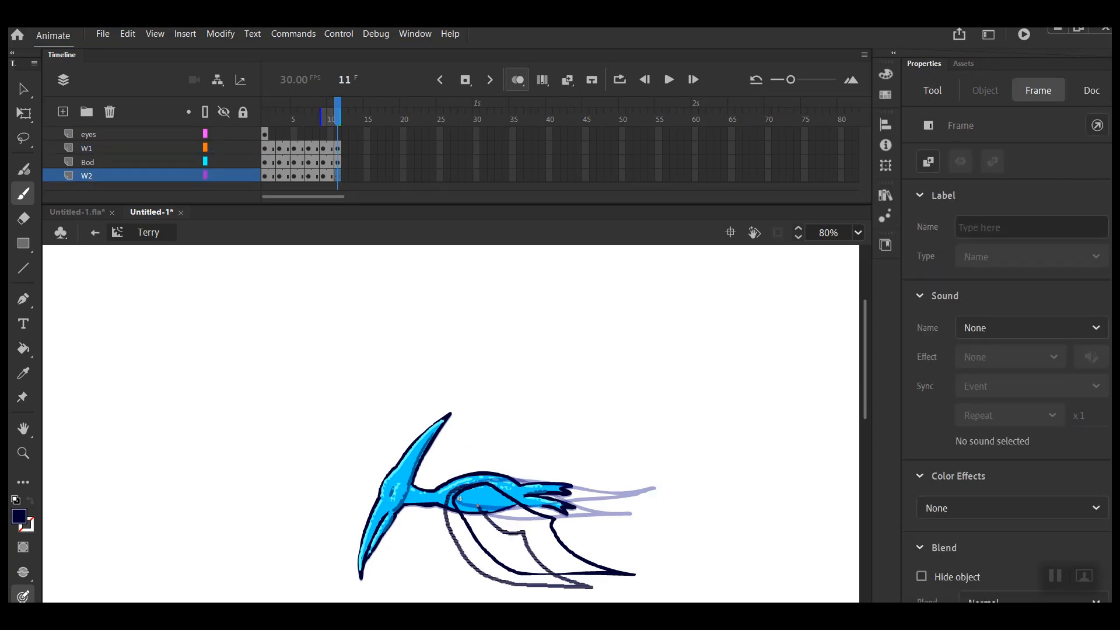
# - At frame 13, insert a keyframe on Bod and blank keyframes on W1 and W2
pyautogui.scroll(-3, 353, 162)
pyautogui.click(352, 163)
pyautogui.press('F6')
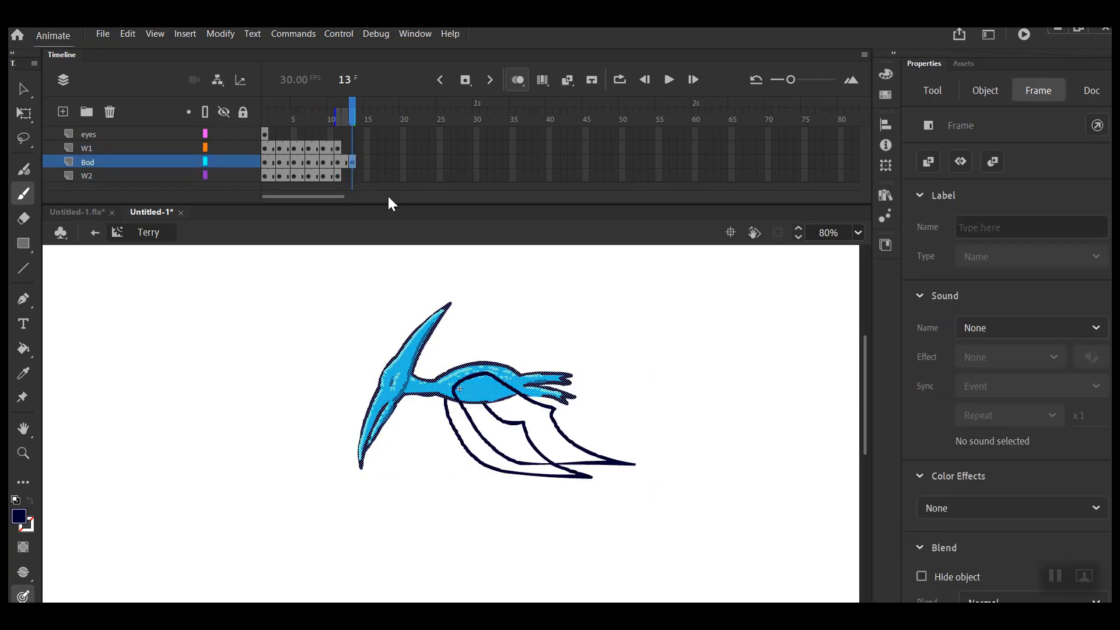
pyautogui.click(353, 149)
pyautogui.press('F7')
pyautogui.click(352, 175)
pyautogui.press('F7')
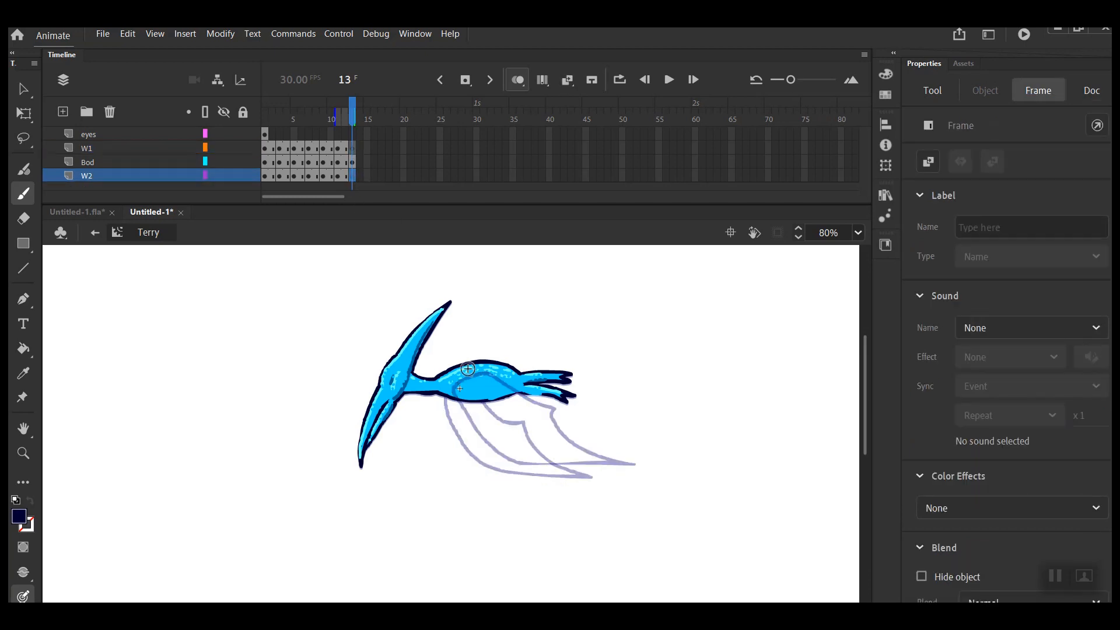
# - Outline the near wing on W1 and the far wing on W2 at frame 13, hanging lower with tips pointing down and back
pyautogui.click(352, 148)
pyautogui.moveTo(466, 376)
pyautogui.mouseDown()
pyautogui.moveTo(488, 468)
pyautogui.moveTo(599, 532)
pyautogui.moveTo(548, 432)
pyautogui.moveTo(476, 378)
pyautogui.moveTo(460, 481)
pyautogui.moveTo(542, 541)
pyautogui.moveTo(464, 378)
pyautogui.moveTo(457, 456)
pyautogui.moveTo(520, 545)
pyautogui.moveTo(566, 574)
pyautogui.moveTo(491, 428)
pyautogui.moveTo(423, 446)
pyautogui.moveTo(480, 570)
pyautogui.moveTo(465, 401)
pyautogui.mouseUp()
pyautogui.click(352, 176)
# - Insert a keyframe on Bod at frame 15 and nudge its artwork up slightly
pyautogui.click(367, 162)
pyautogui.press('F6')
pyautogui.press('Up')
pyautogui.press('Up')
# - Insert blank keyframes on W1 and W2 at frame 15 and outline both wings at their lowest position, pointing steeply down
pyautogui.click(368, 148)
pyautogui.press('F7')
pyautogui.click(367, 176)
pyautogui.press('F7')
pyautogui.click(368, 175)
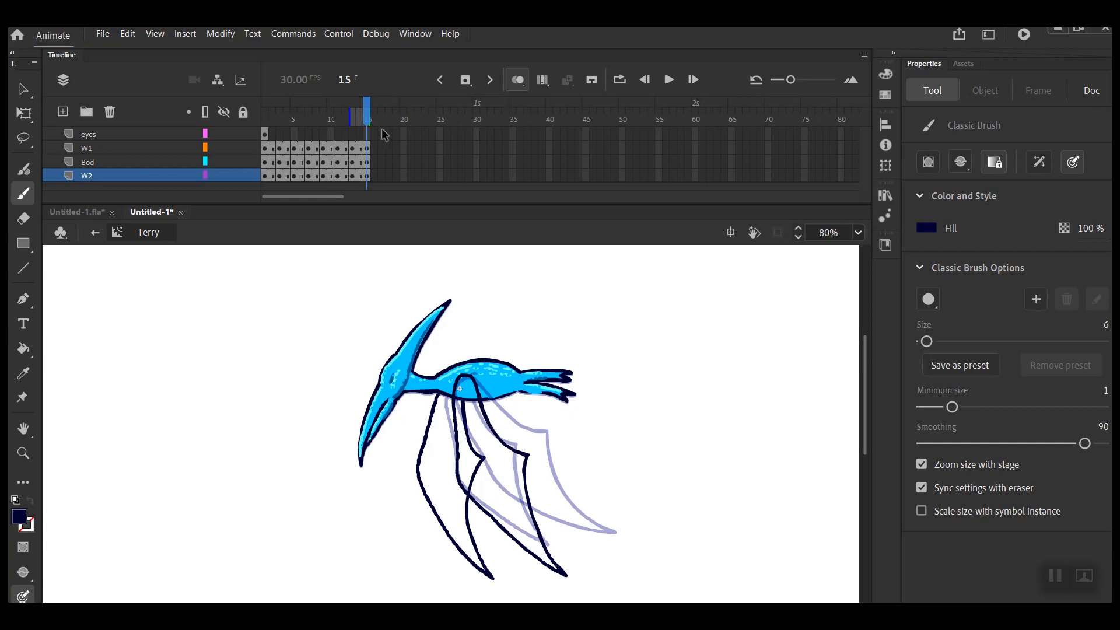
# - Try to copy frames 3 to 15 of W1, Bod and W2 and paste them from frame 17 onward
pyautogui.moveTo(369, 134); pyautogui.dragTo(331, 177)
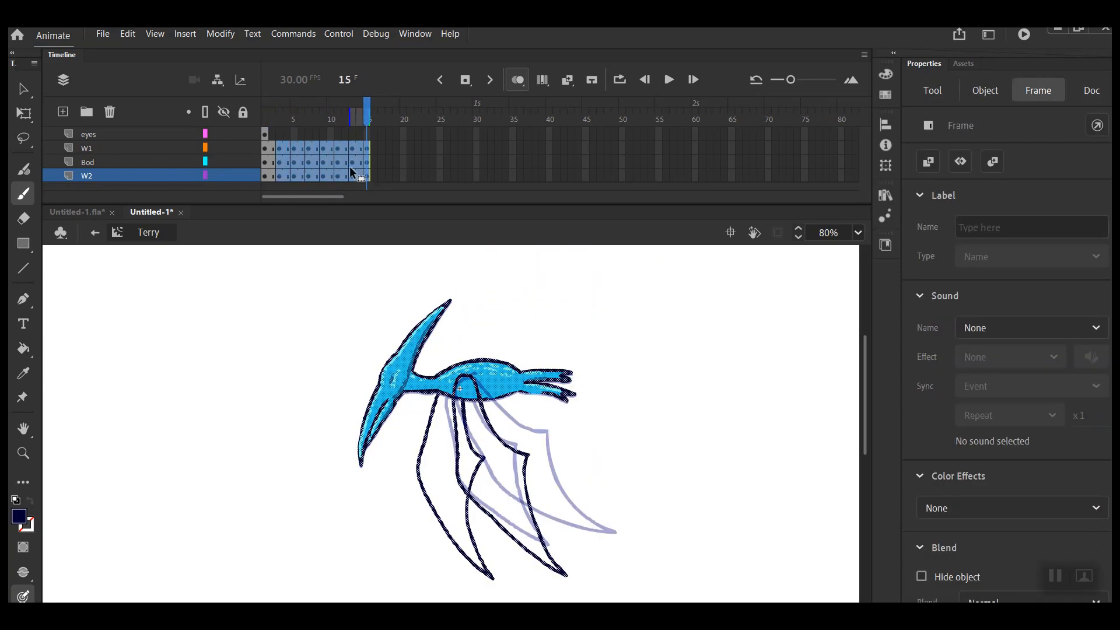
pyautogui.rightClick(348, 166)
pyautogui.click(394, 383)
pyautogui.moveTo(382, 146); pyautogui.dragTo(472, 172)
pyautogui.rightClick(444, 170)
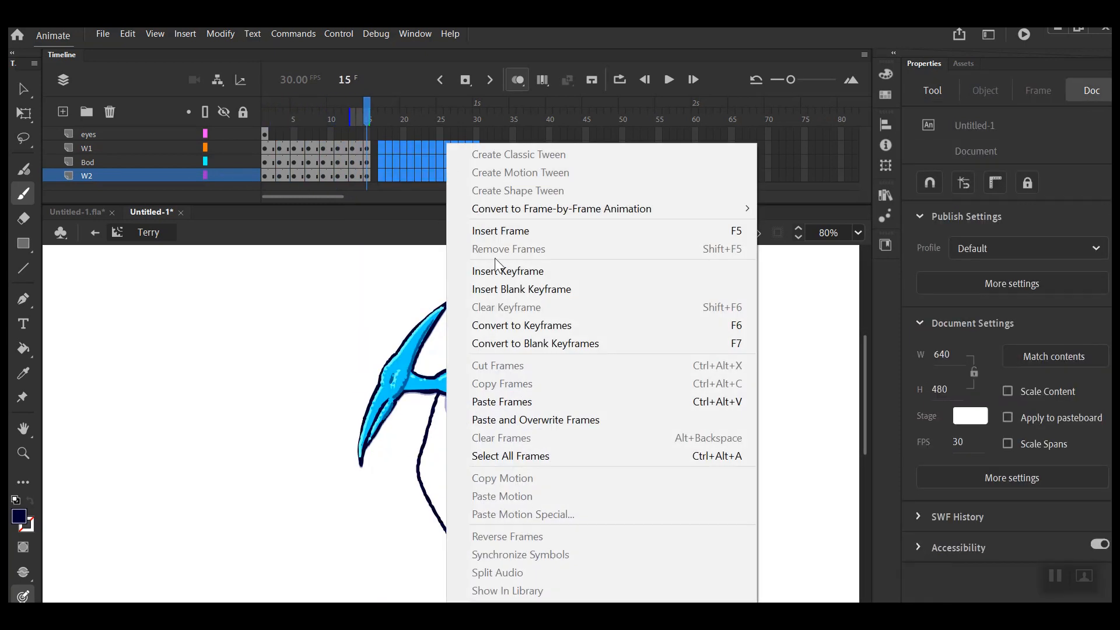
pyautogui.click(501, 401)
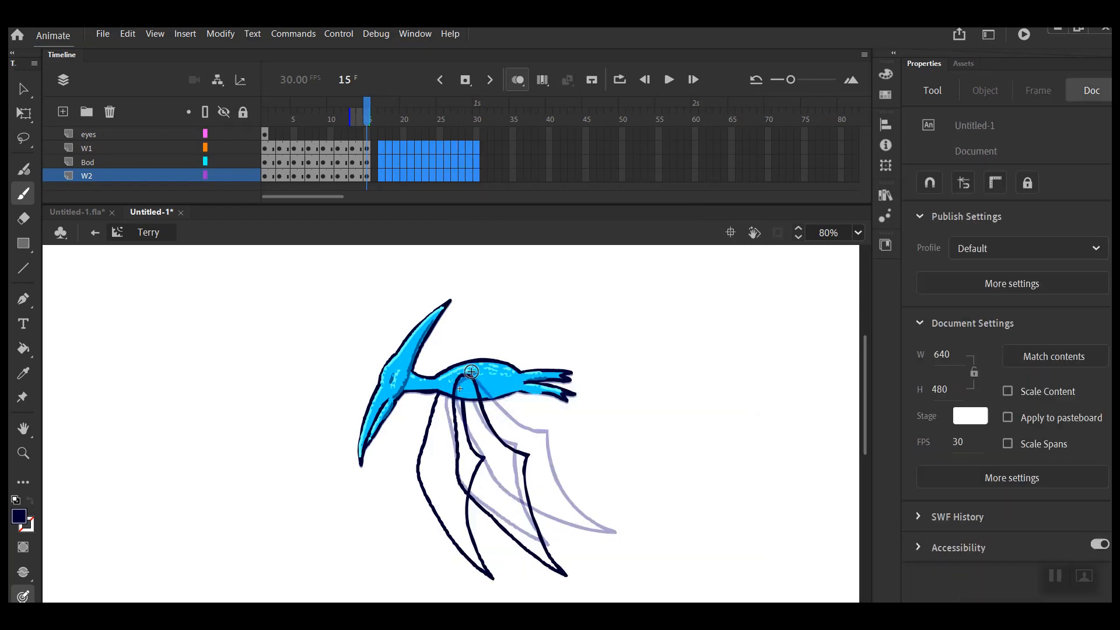
pyautogui.click(337, 155)
pyautogui.rightClick(326, 165)
# - Set the fill to the body's light blue and fill the far wing on frames 3 and 5 with the Paint Bucket
pyautogui.click(279, 149)
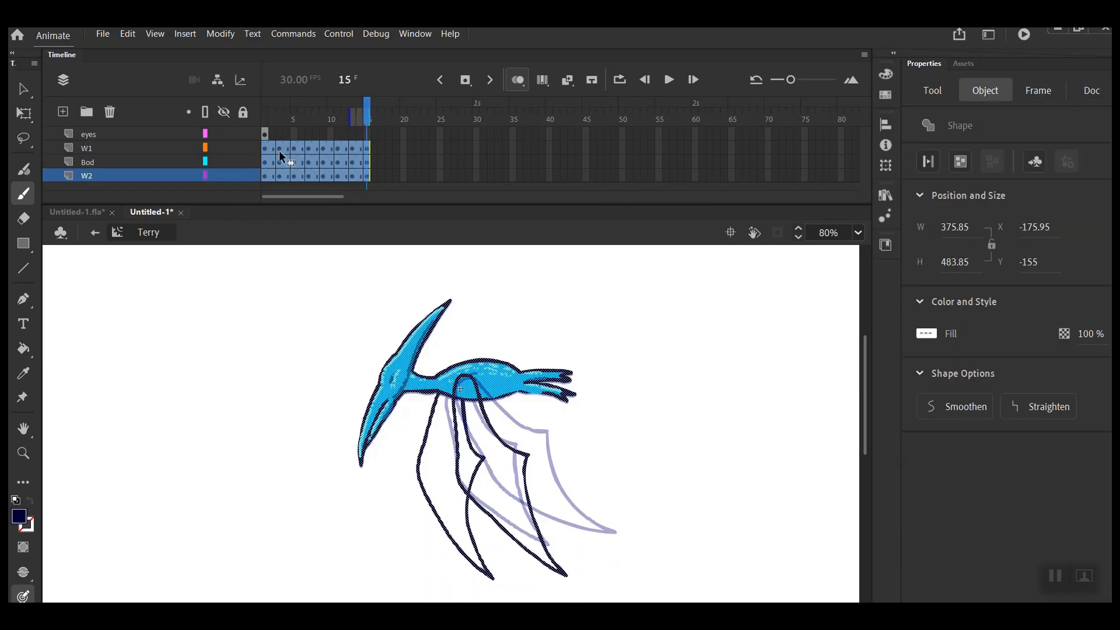
pyautogui.press('v')
pyautogui.click(227, 395)
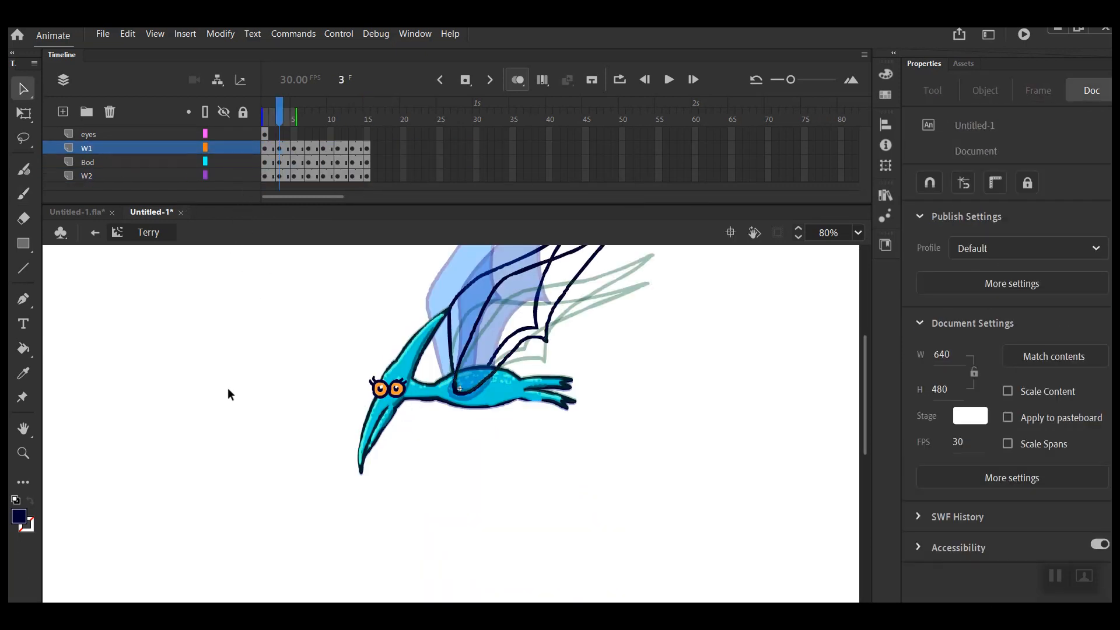
pyautogui.click(19, 516)
pyautogui.click(177, 377)
pyautogui.press('k')
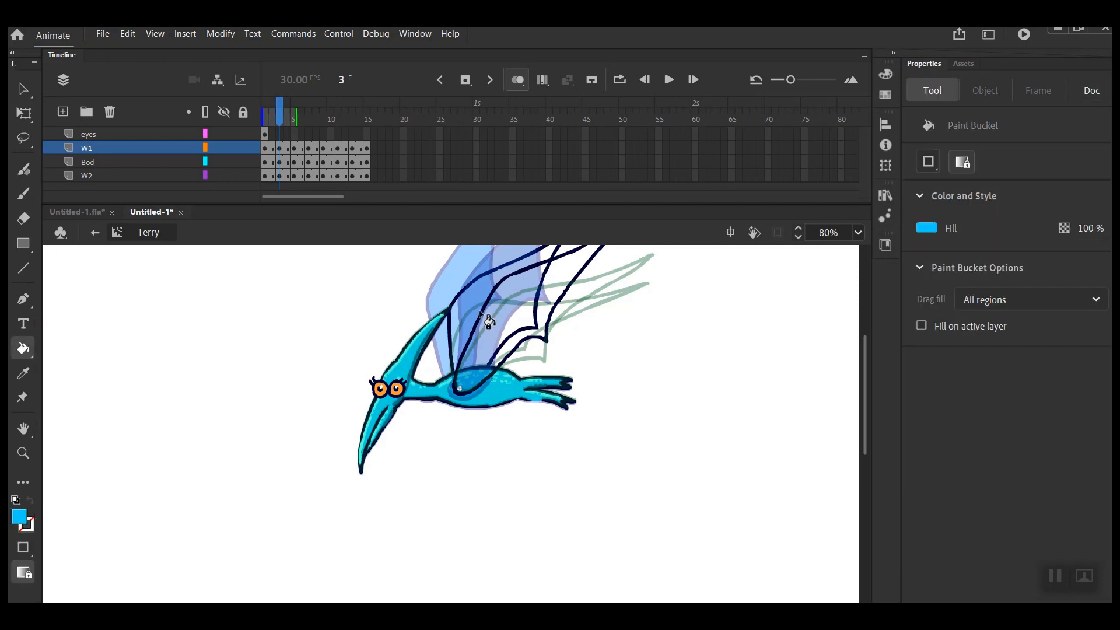
pyautogui.click(479, 311)
pyautogui.press('.')
pyautogui.click(475, 305)
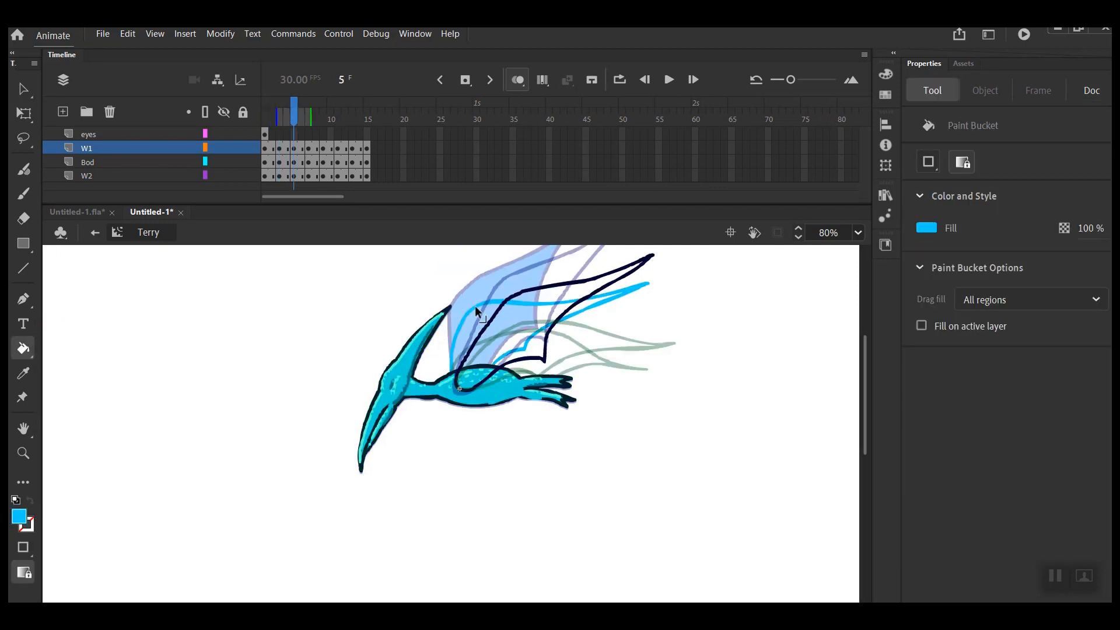
pyautogui.press('.')
pyautogui.click(479, 322)
# - Fill the far wing light blue on frames 7 and 9
pyautogui.press('.')
pyautogui.press('.')
pyautogui.press('.')
pyautogui.click(578, 336)
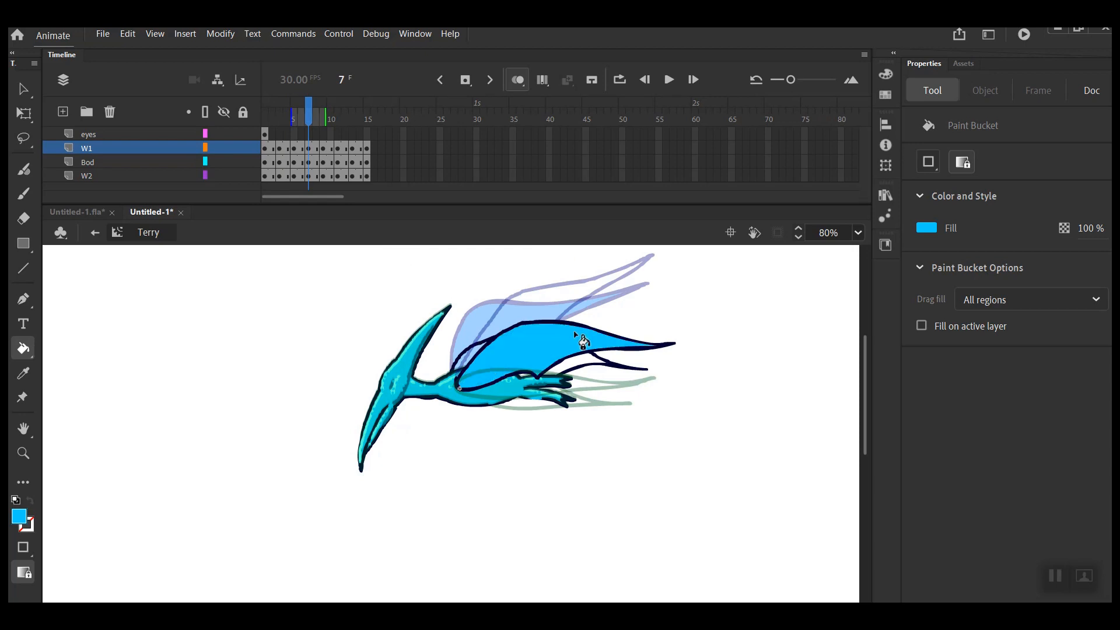
pyautogui.press(',')
pyautogui.click(472, 356)
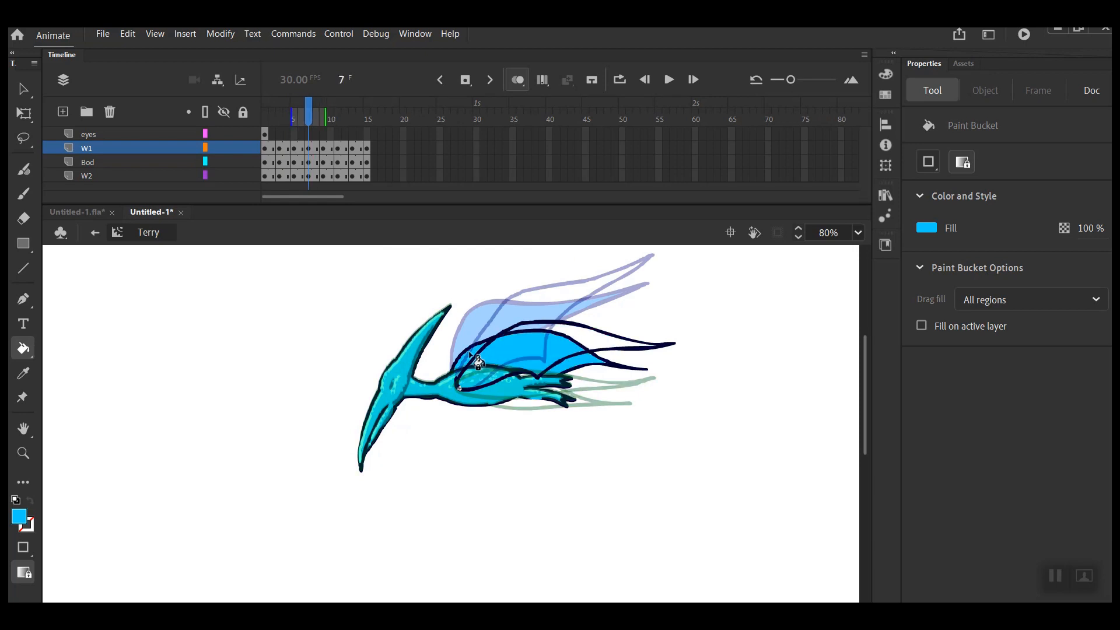
pyautogui.press('.')
pyautogui.click(527, 412)
# - Fill the near wing light blue on frames 11, 13 and 15
pyautogui.press('.')
pyautogui.press('.')
pyautogui.press('.')
pyautogui.press('.')
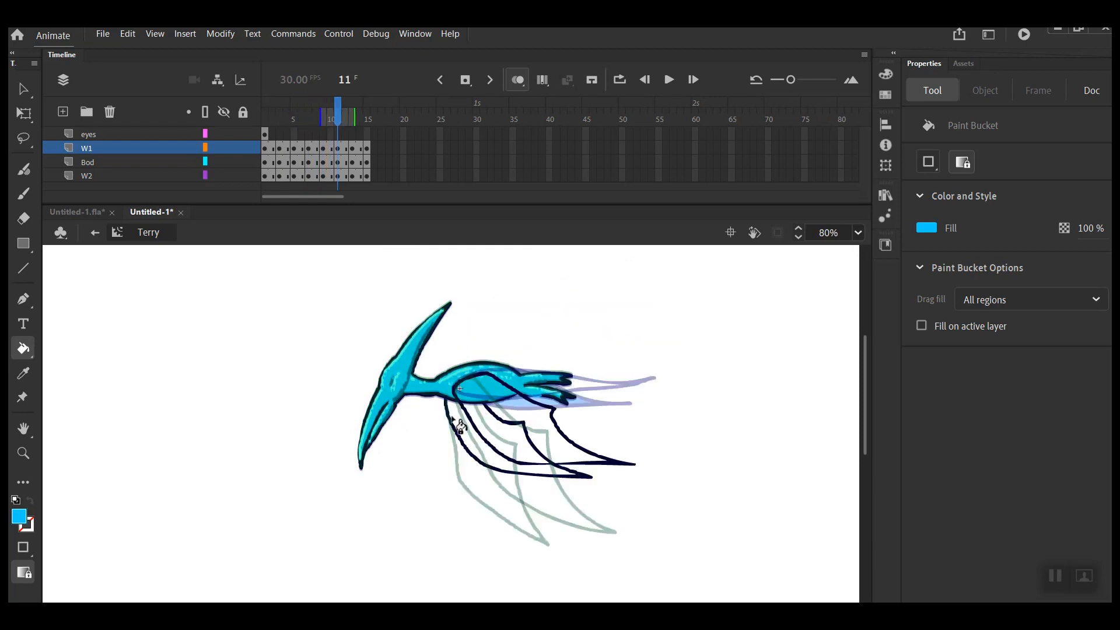
pyautogui.click(484, 425)
pyautogui.press('.')
pyautogui.press('.')
pyautogui.press('.')
pyautogui.click(484, 431)
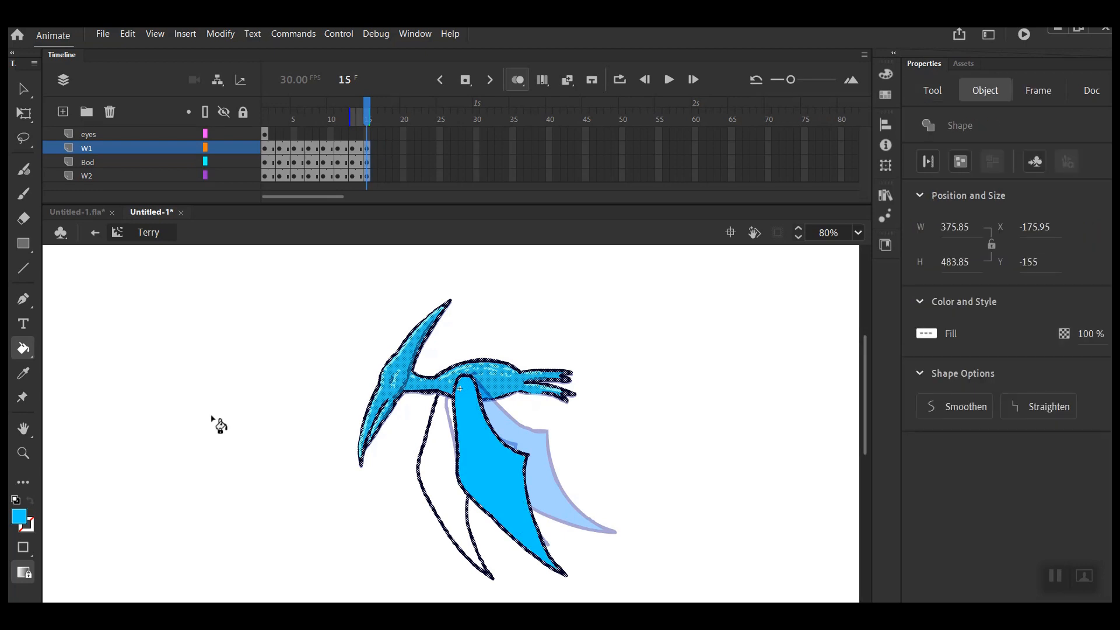
# - Set the fill to dark blue and fill the near wing on frames 3, 5 and 7 with the Paint Bucket
pyautogui.press('v')
pyautogui.click(63, 338)
pyautogui.click(399, 395)
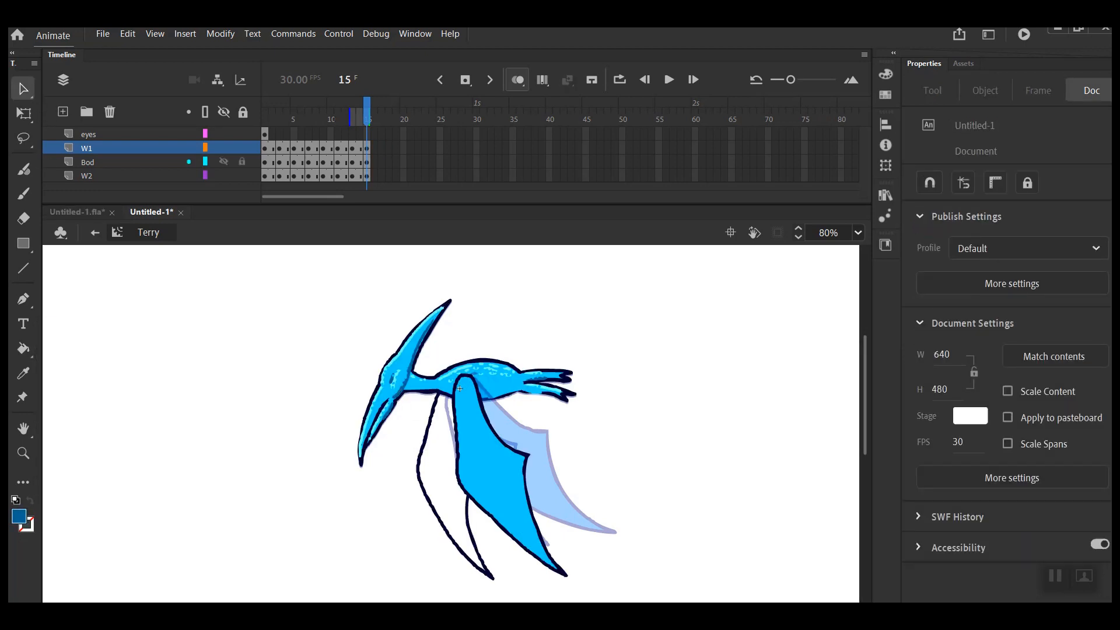
pyautogui.click(24, 348)
pyautogui.click(279, 176)
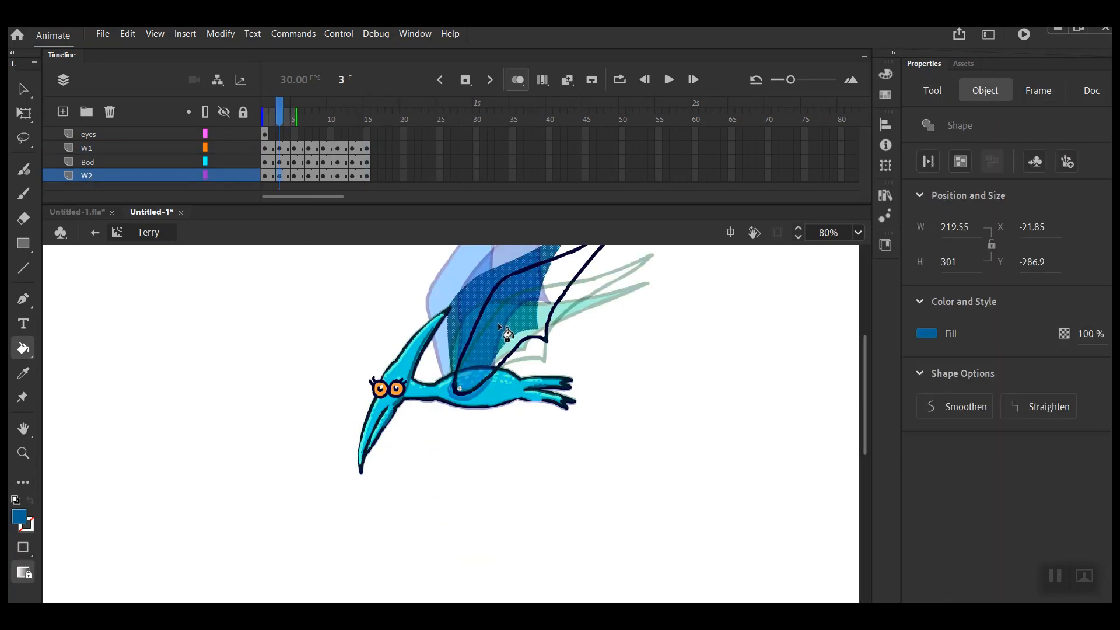
pyautogui.click(279, 148)
pyautogui.click(550, 285)
pyautogui.press('.')
pyautogui.press('.')
pyautogui.click(555, 293)
pyautogui.press('.')
pyautogui.press('.')
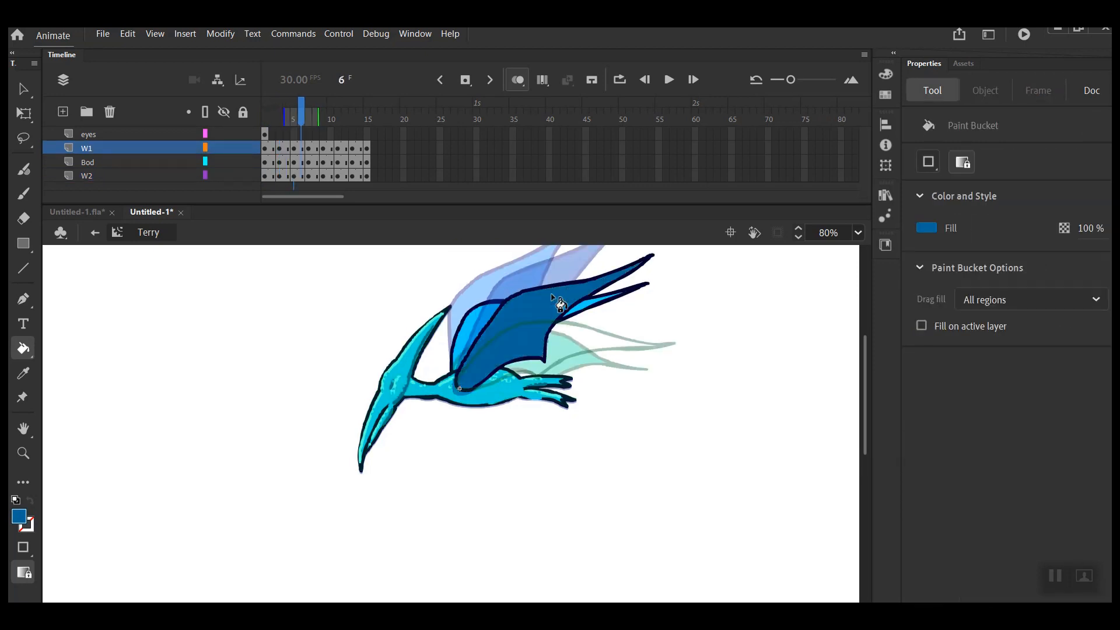
pyautogui.click(587, 341)
# - Fill the far wing dark blue on frames 11, 13 and 15
pyautogui.press('.')
pyautogui.press('.')
pyautogui.click(535, 407)
pyautogui.press('.')
pyautogui.press('.')
pyautogui.click(473, 448)
pyautogui.press('.')
pyautogui.press('.')
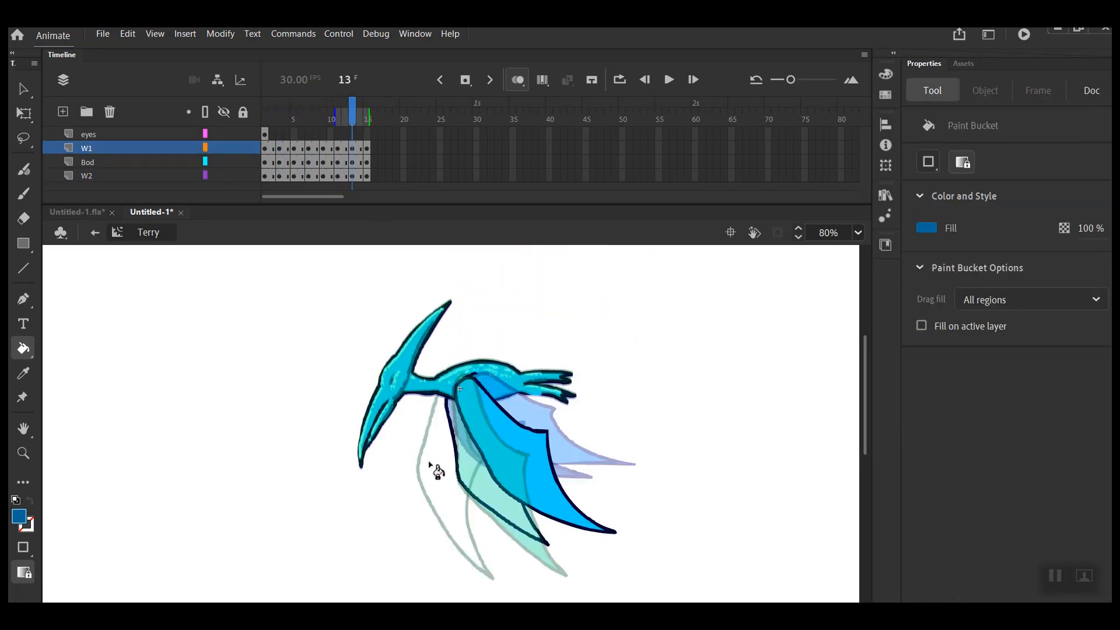
pyautogui.click(462, 474)
pyautogui.press('.')
pyautogui.press('.')
pyautogui.click(437, 475)
# - Fill the near wing dark blue on frame 9 and clear the selection
pyautogui.click(308, 148)
pyautogui.click(324, 149)
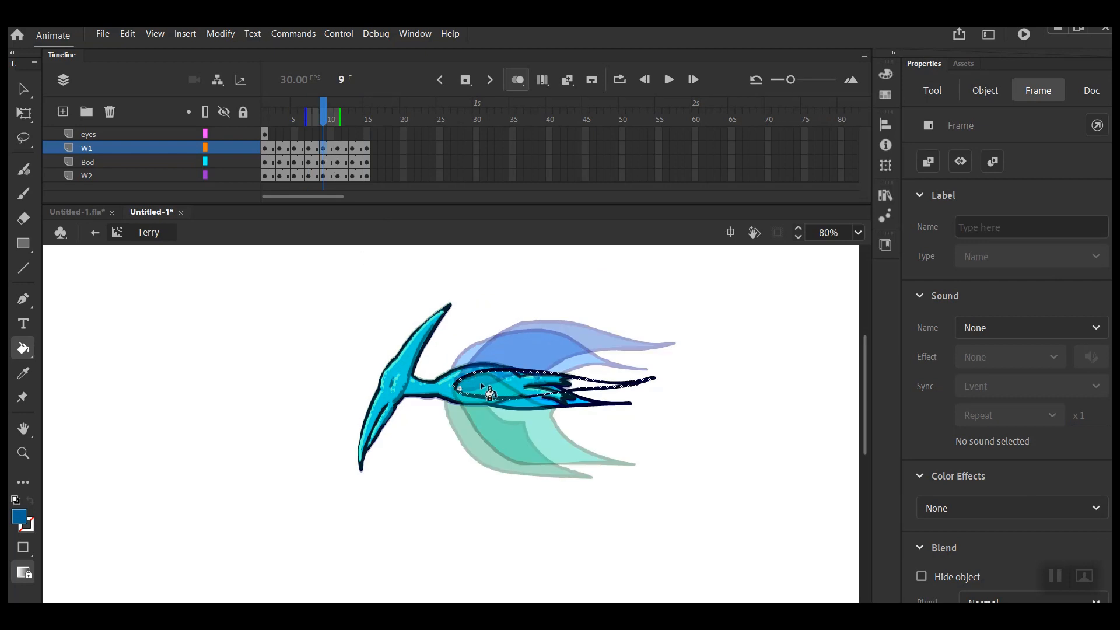
pyautogui.click(482, 384)
pyautogui.click(323, 174)
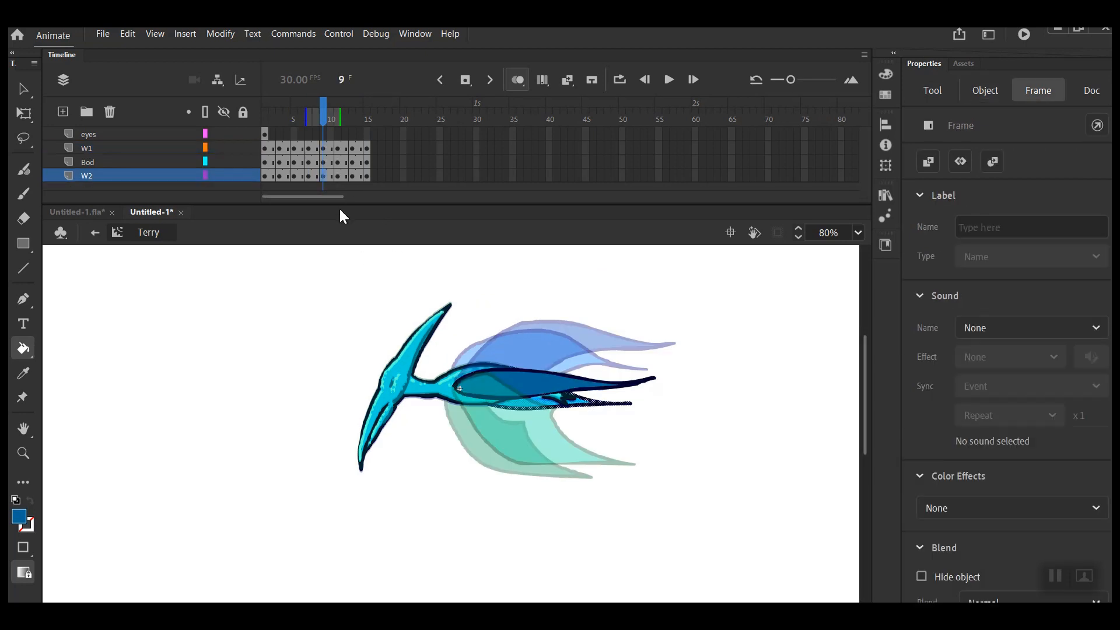
pyautogui.click(23, 88)
pyautogui.click(238, 412)
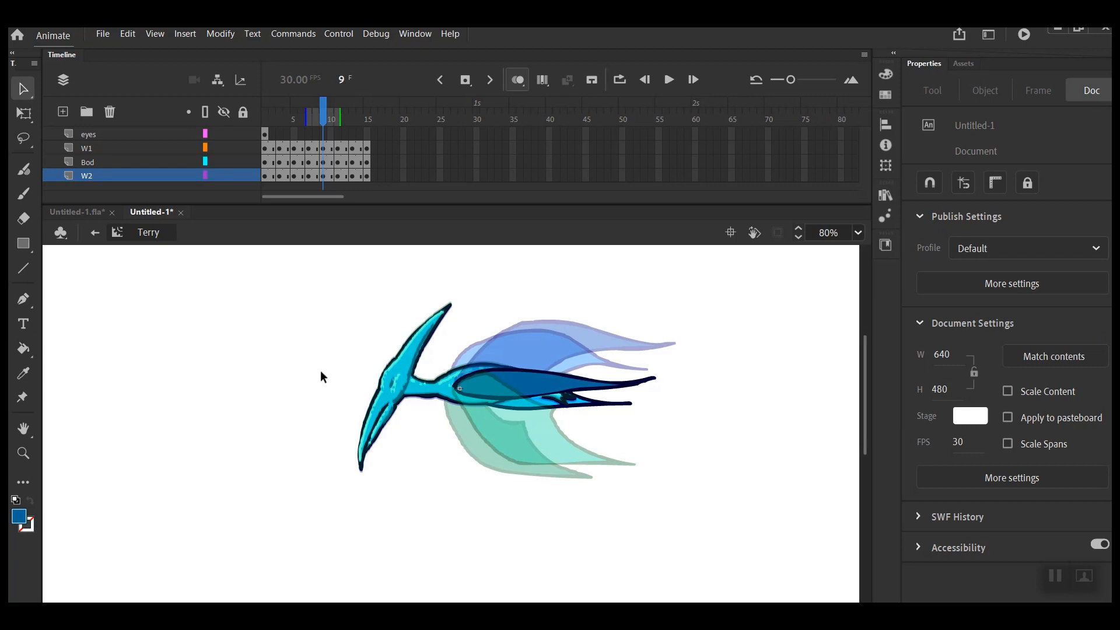
# - Turn off onion skinning for the Terry timeline
pyautogui.press(',')
pyautogui.press(',')
pyautogui.press(',')
pyautogui.press(',')
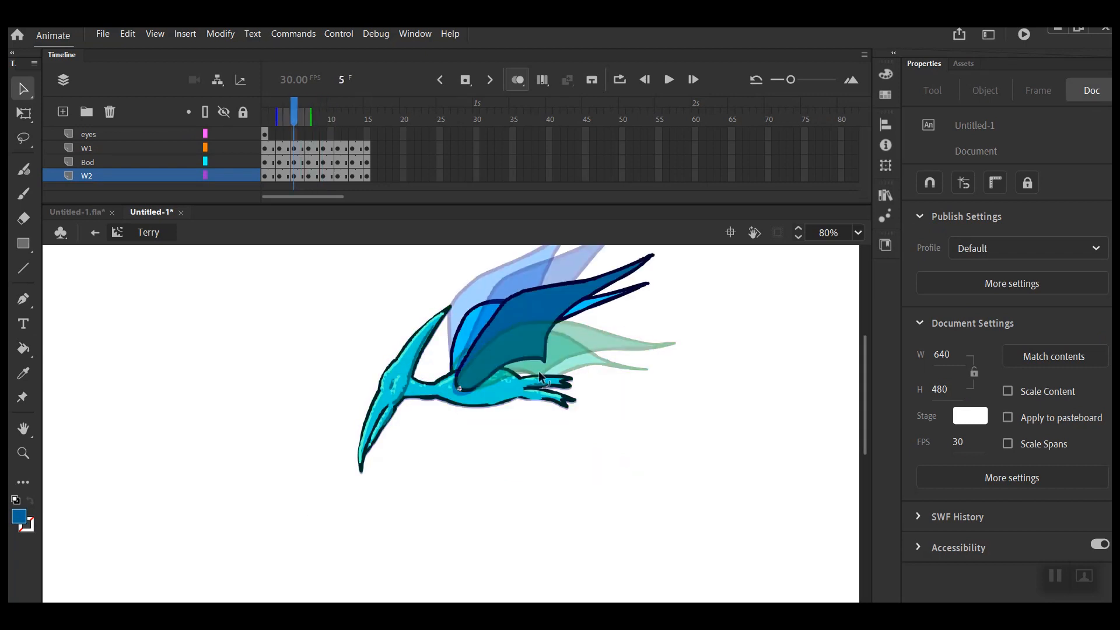
pyautogui.click(519, 80)
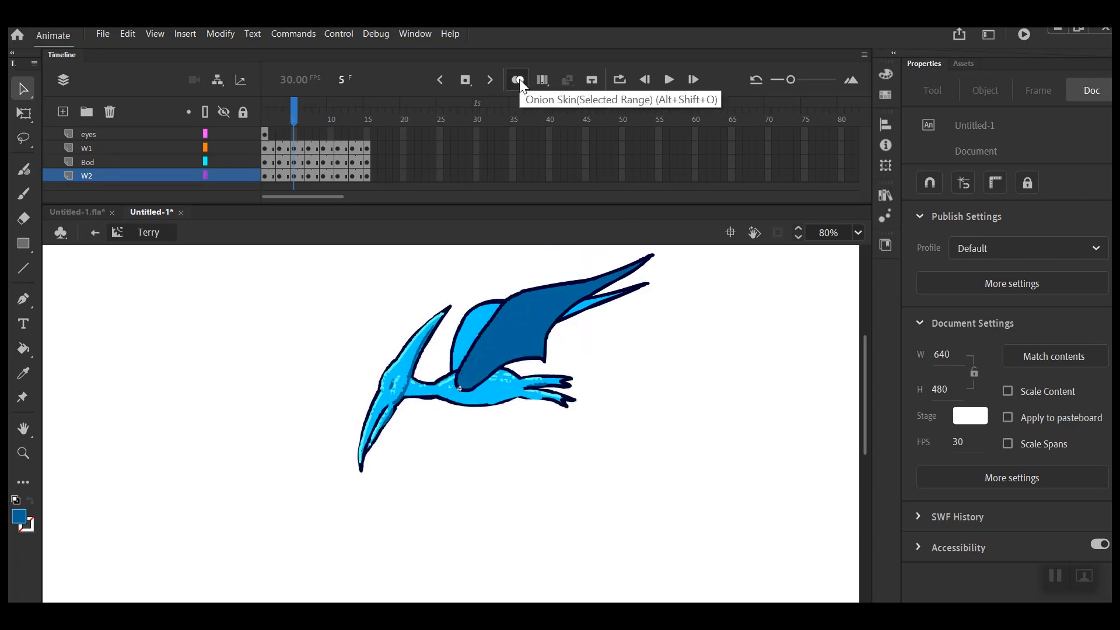
# - Step back to frame 1 and forward through frame 15 to review the colored wing flap
pyautogui.press(',')
pyautogui.press(',')
pyautogui.press(',')
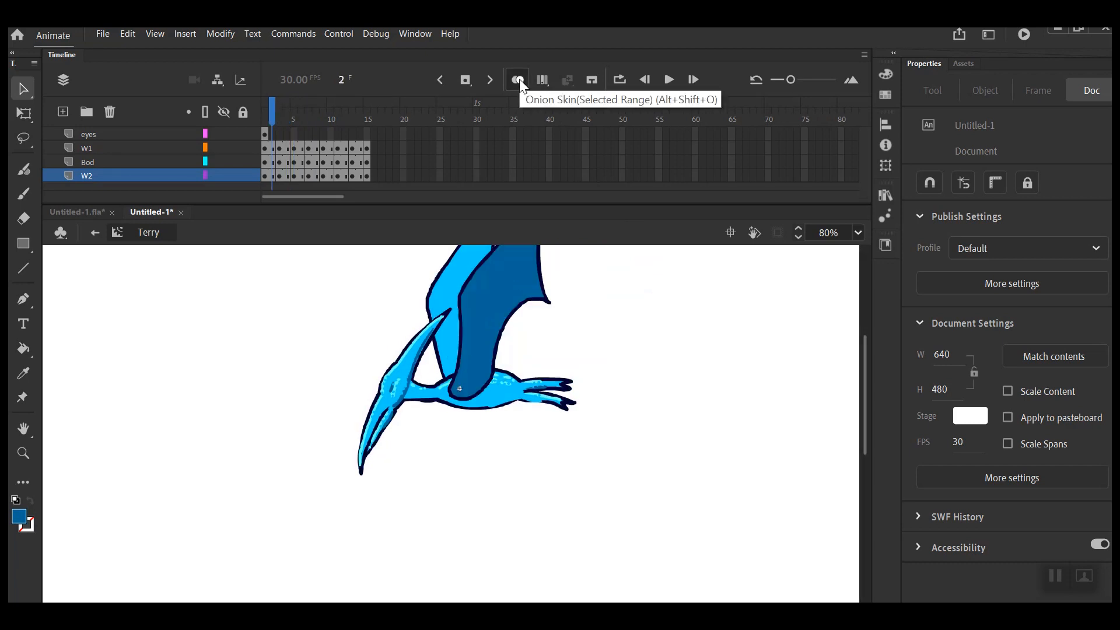
pyautogui.press(',')
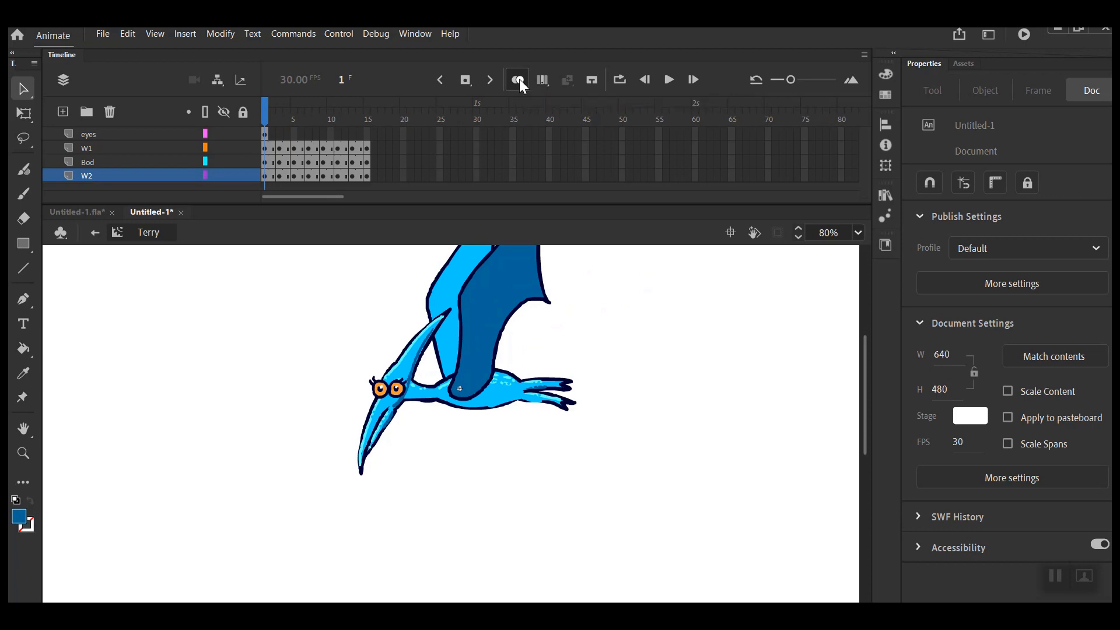
pyautogui.press('.')
pyautogui.press('.')
pyautogui.press('.')
pyautogui.press('.')
pyautogui.press('.')
pyautogui.press('.')
pyautogui.press('.')
pyautogui.press('.')
pyautogui.press('.')
pyautogui.press('.')
pyautogui.press('.')
pyautogui.press('.')
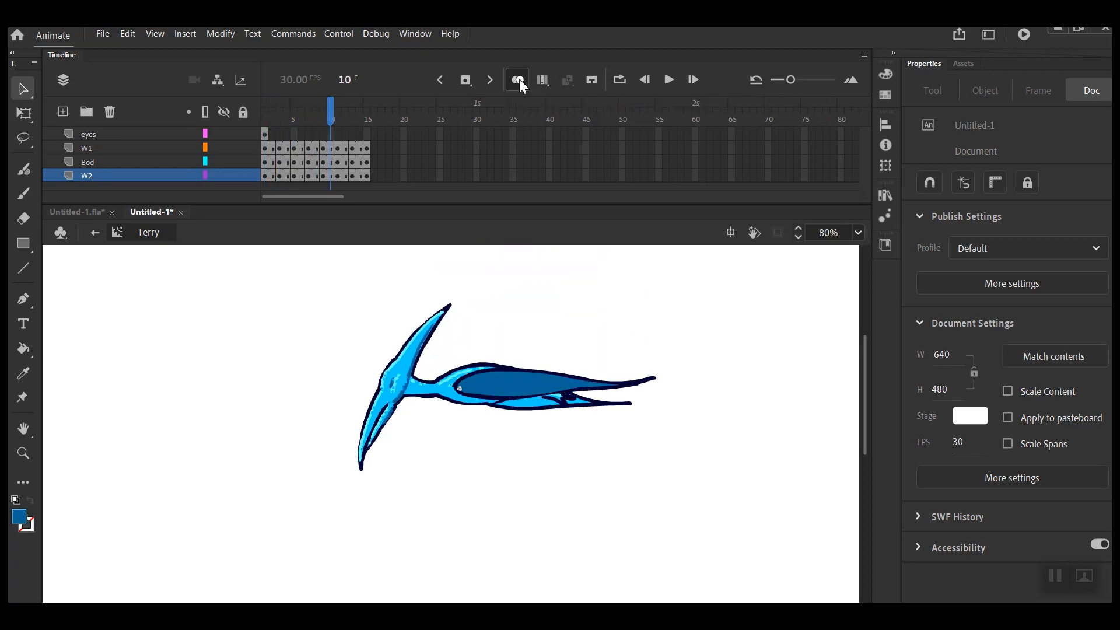
pyautogui.press('.')
pyautogui.press('.')
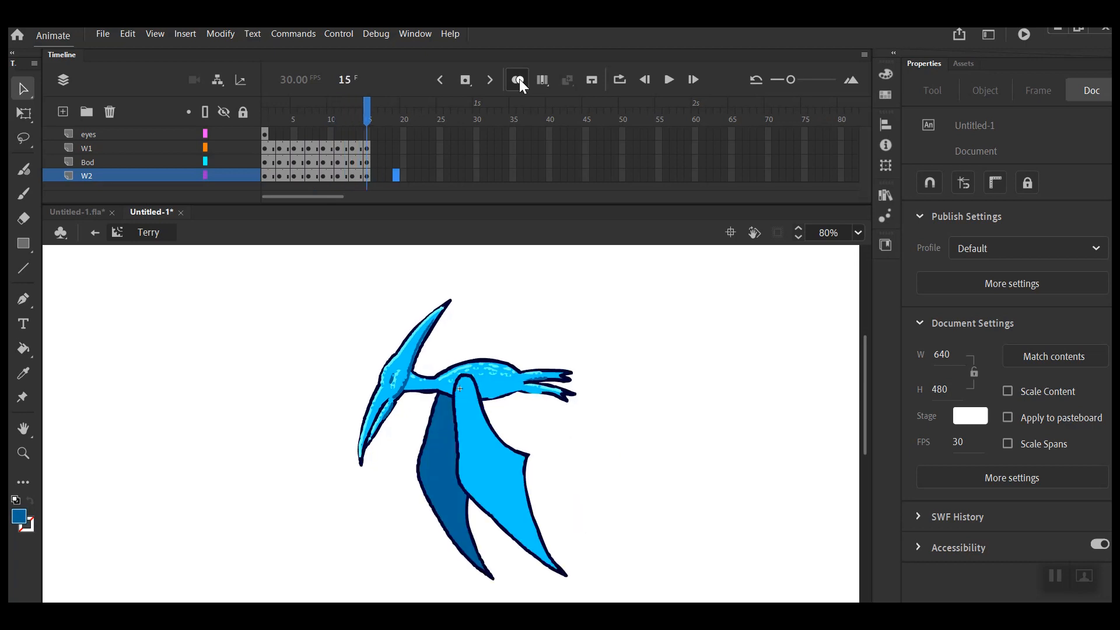
# - Copy frames 3 to 15 of W1, Bod and W2 and paste them starting at frame 17
pyautogui.click(265, 149)
pyautogui.keyDown('shift'); pyautogui.click(368, 176); pyautogui.keyUp('shift')
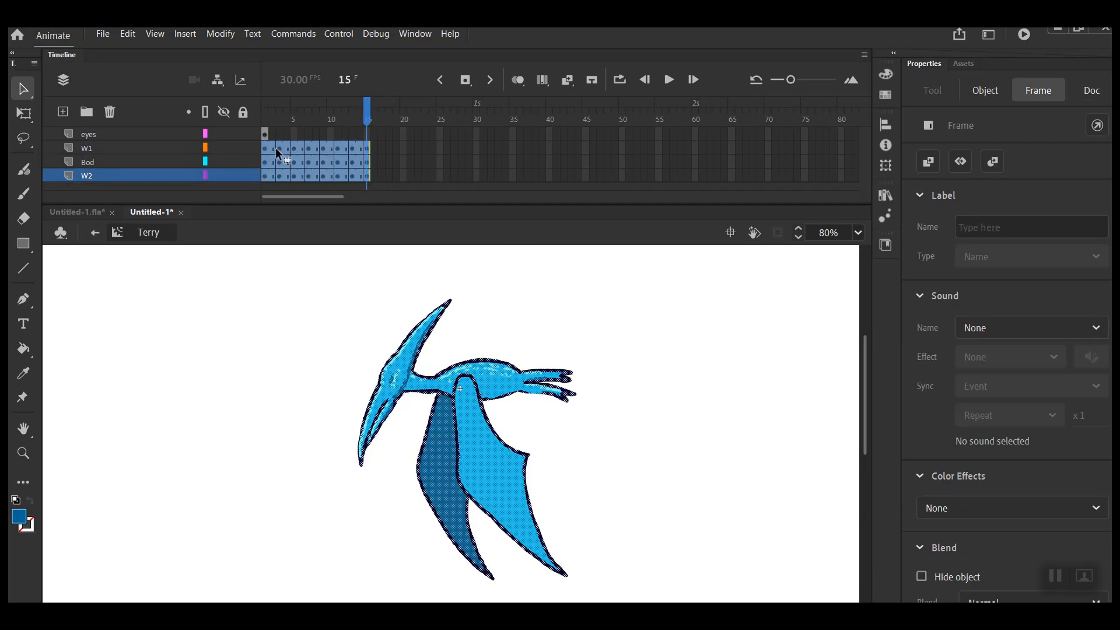
pyautogui.click(285, 152)
pyautogui.keyDown('shift'); pyautogui.click(366, 176); pyautogui.keyUp('shift')
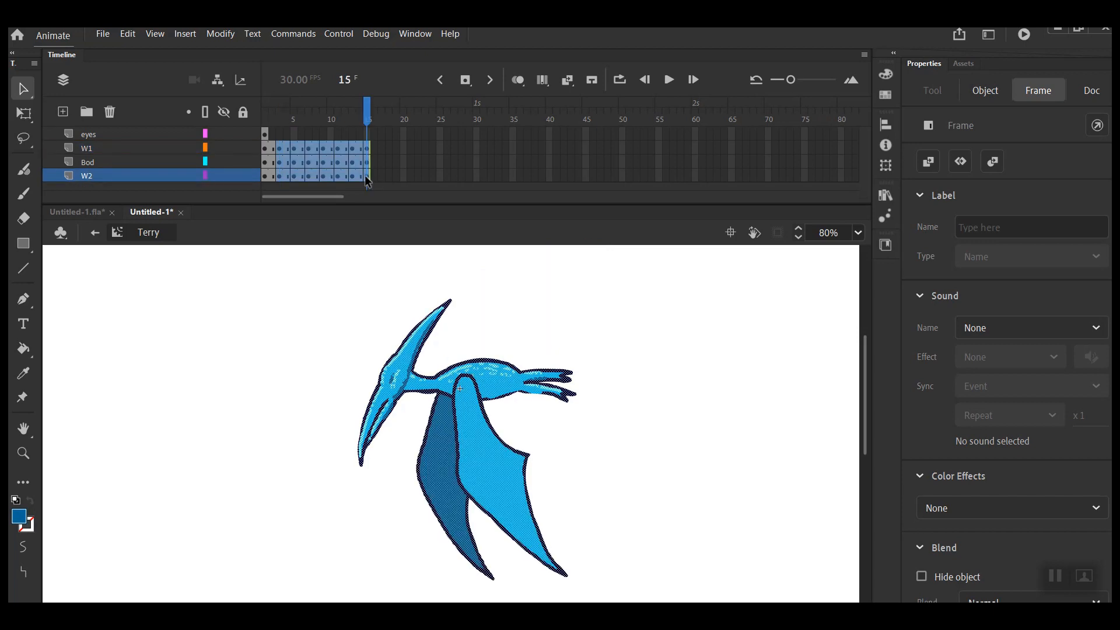
pyautogui.rightClick(339, 168)
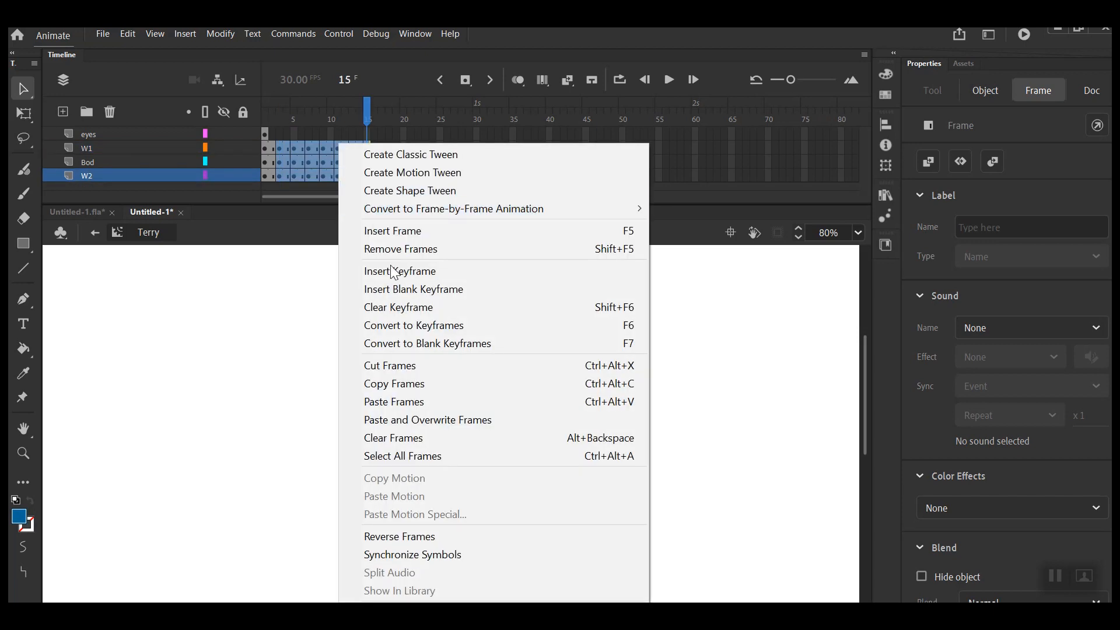
pyautogui.click(403, 365)
pyautogui.click(382, 148)
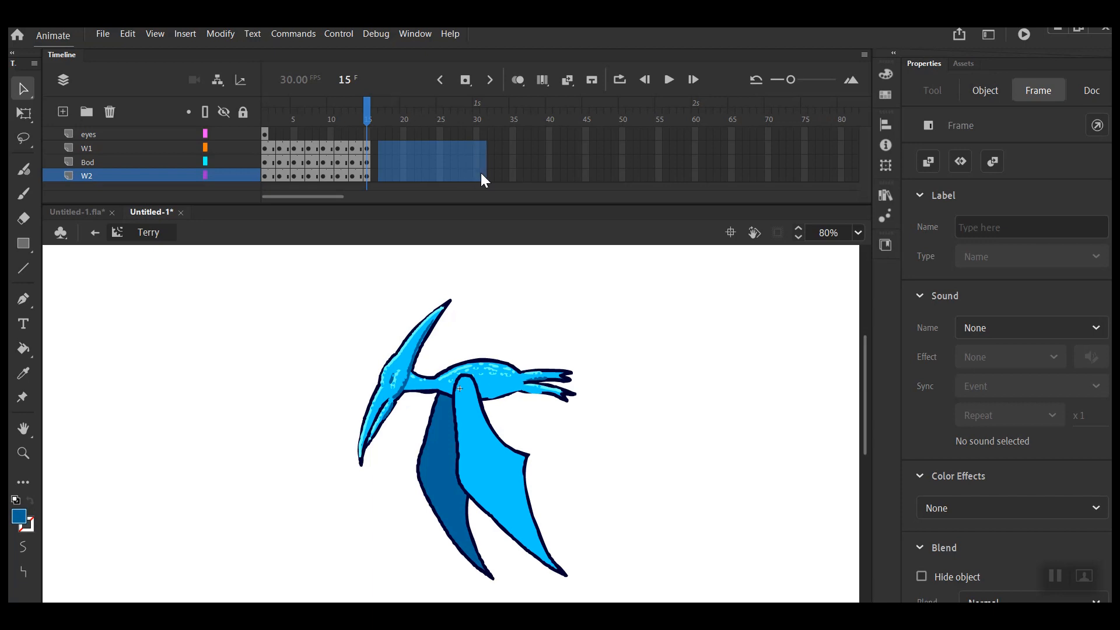
pyautogui.rightClick(432, 162)
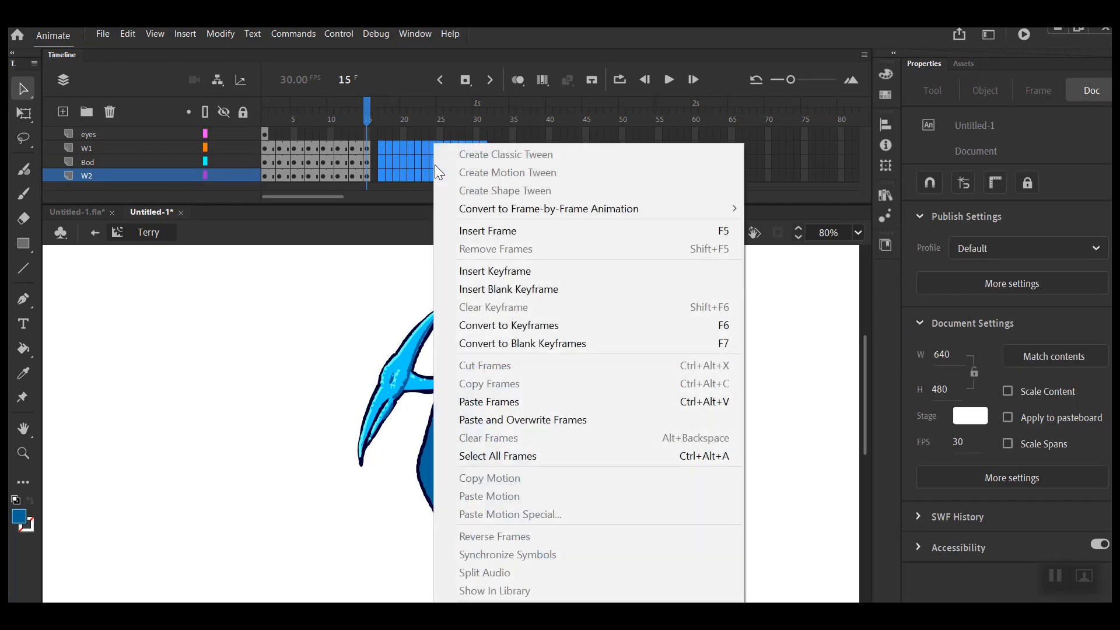
pyautogui.click(488, 402)
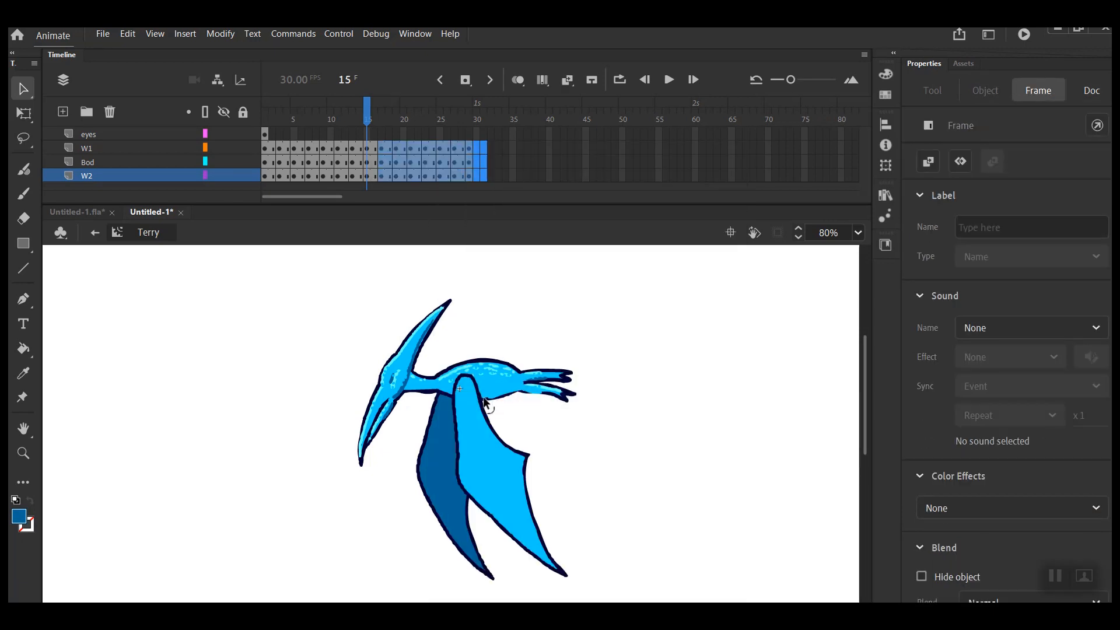
pyautogui.click(528, 162)
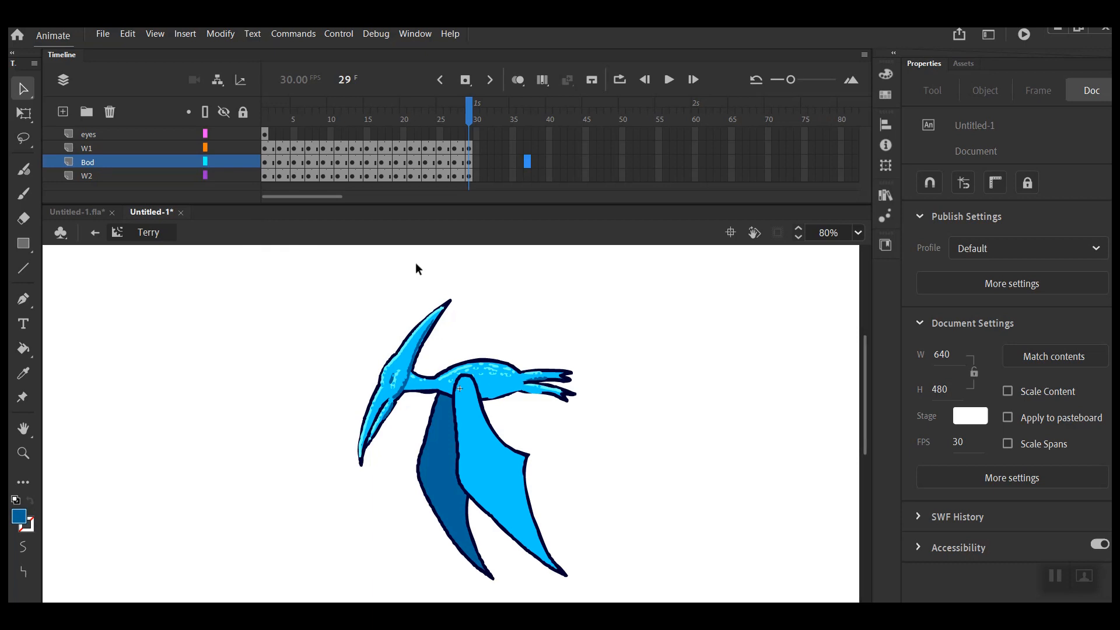
# - Reverse frames 17 to 29 on the W1, Bod and W2 layers to create the returning wing stroke
pyautogui.click(369, 148)
pyautogui.keyDown('shift'); pyautogui.click(467, 176); pyautogui.keyUp('shift')
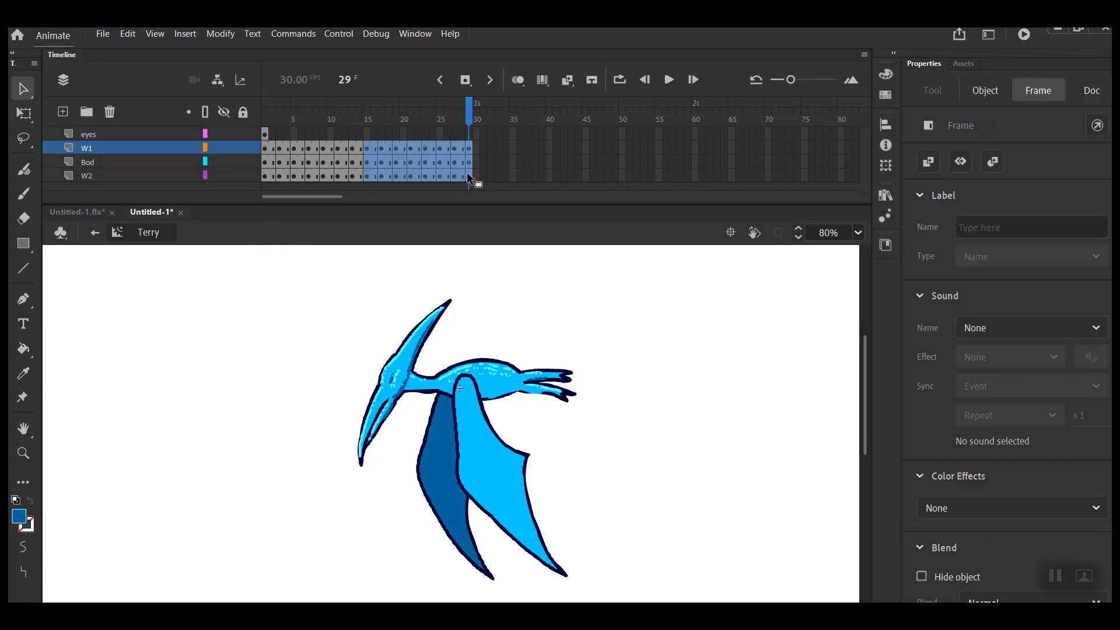
pyautogui.click(369, 150)
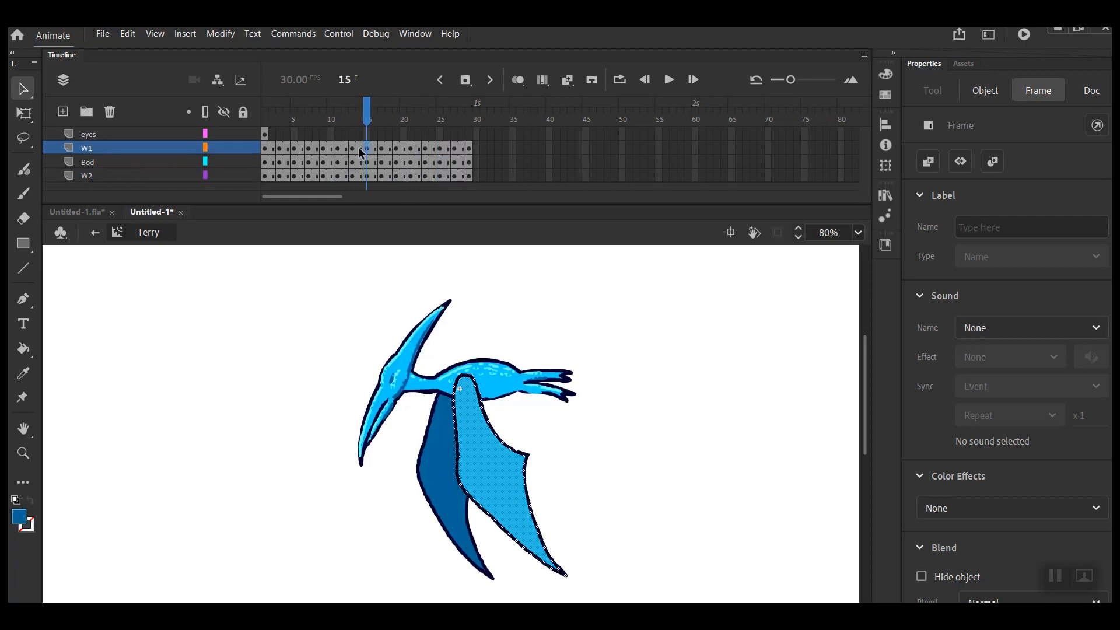
pyautogui.click(354, 150)
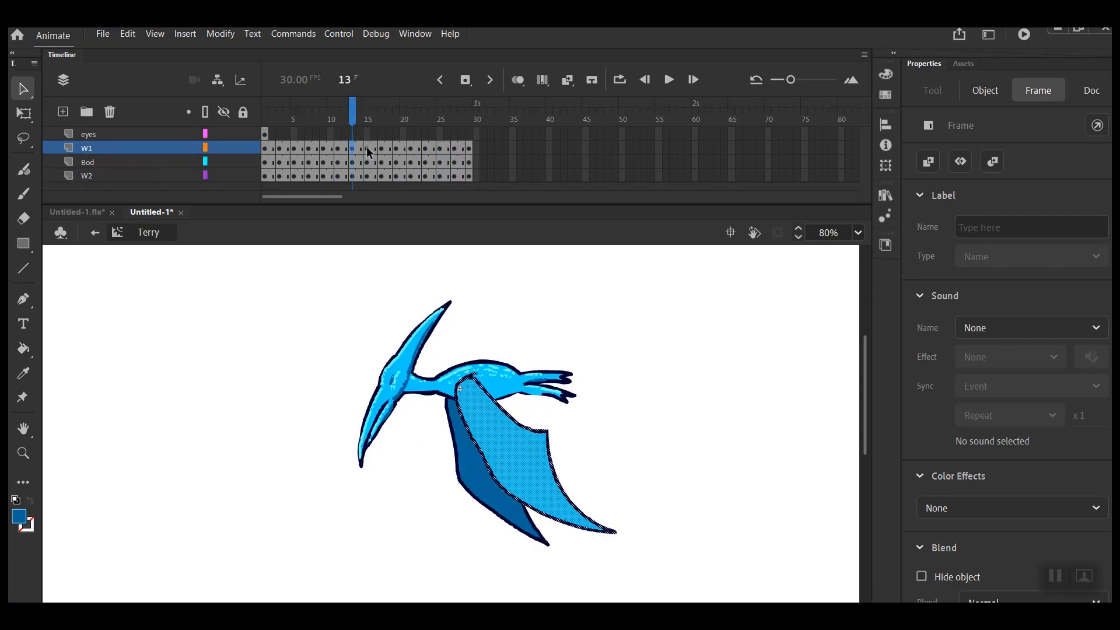
pyautogui.click(369, 151)
pyautogui.click(384, 150)
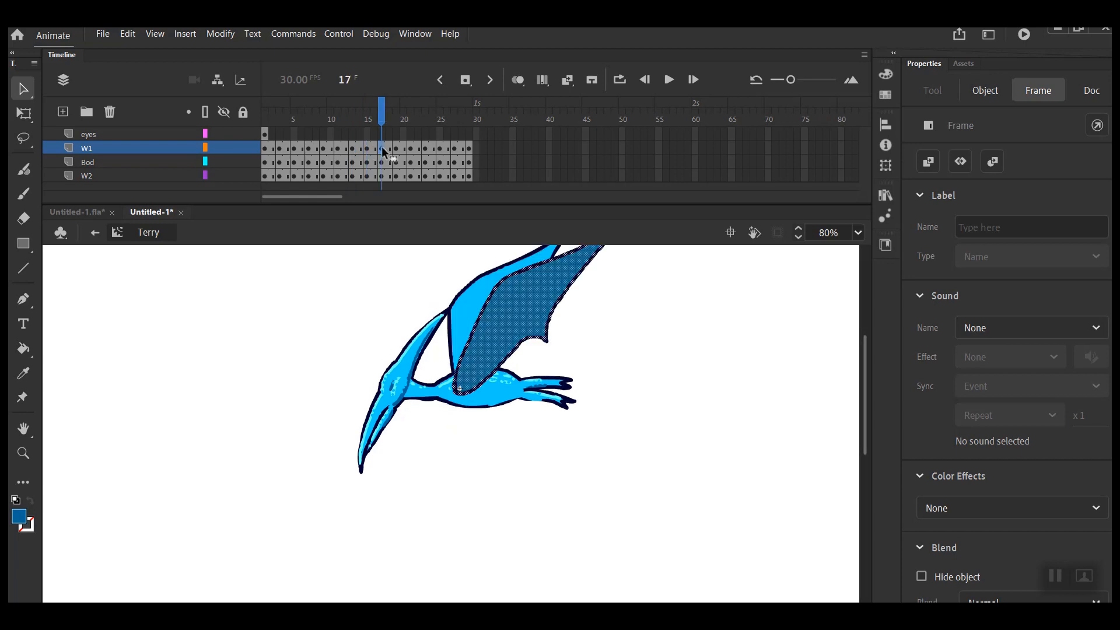
pyautogui.keyDown('shift'); pyautogui.click(469, 176); pyautogui.keyUp('shift')
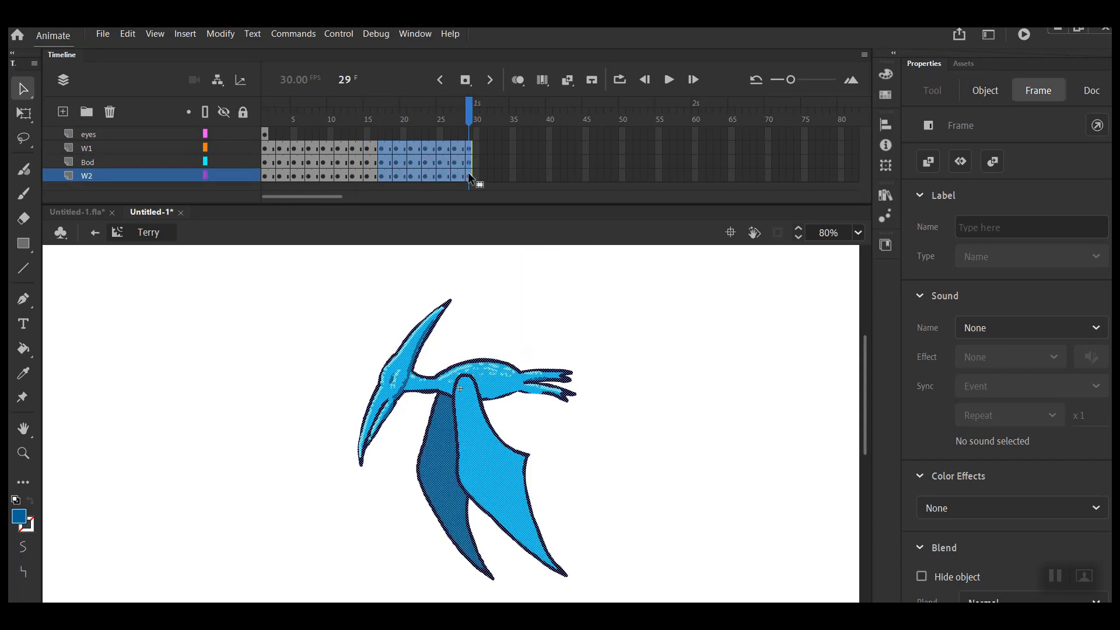
pyautogui.rightClick(424, 169)
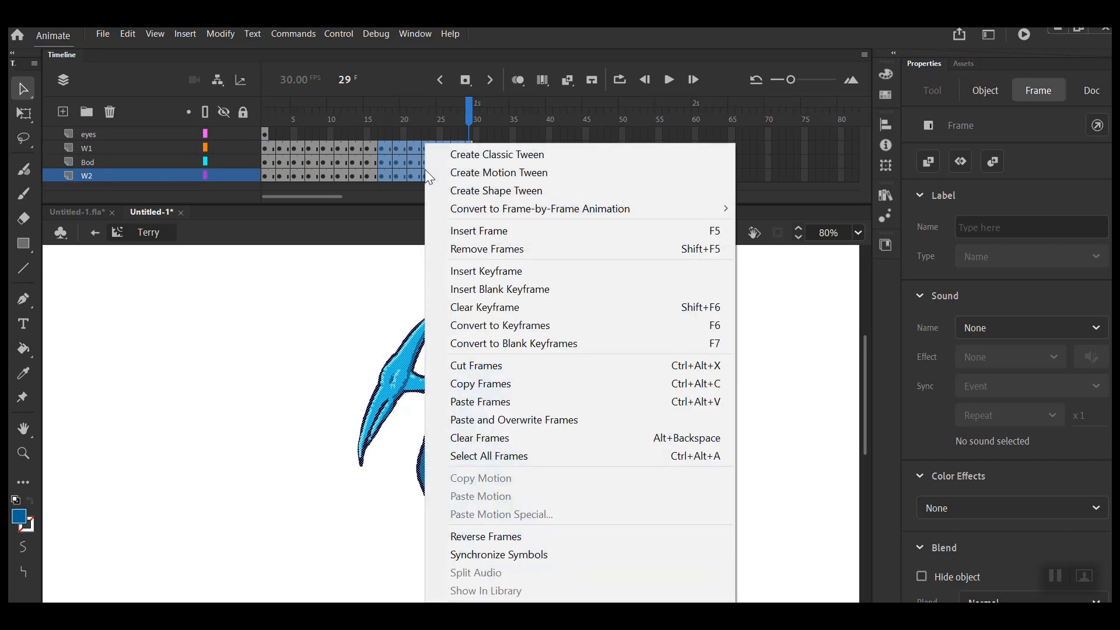
pyautogui.click(501, 531)
pyautogui.click(297, 362)
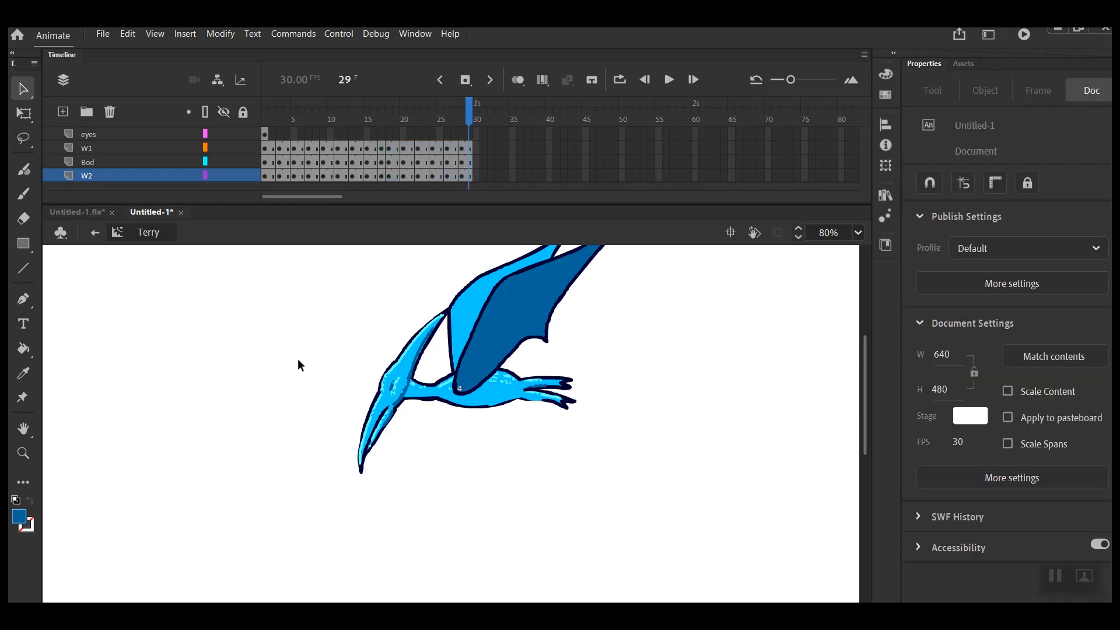
# - Extend the eyes layer to frame 29 and clear the selection
pyautogui.click(469, 135)
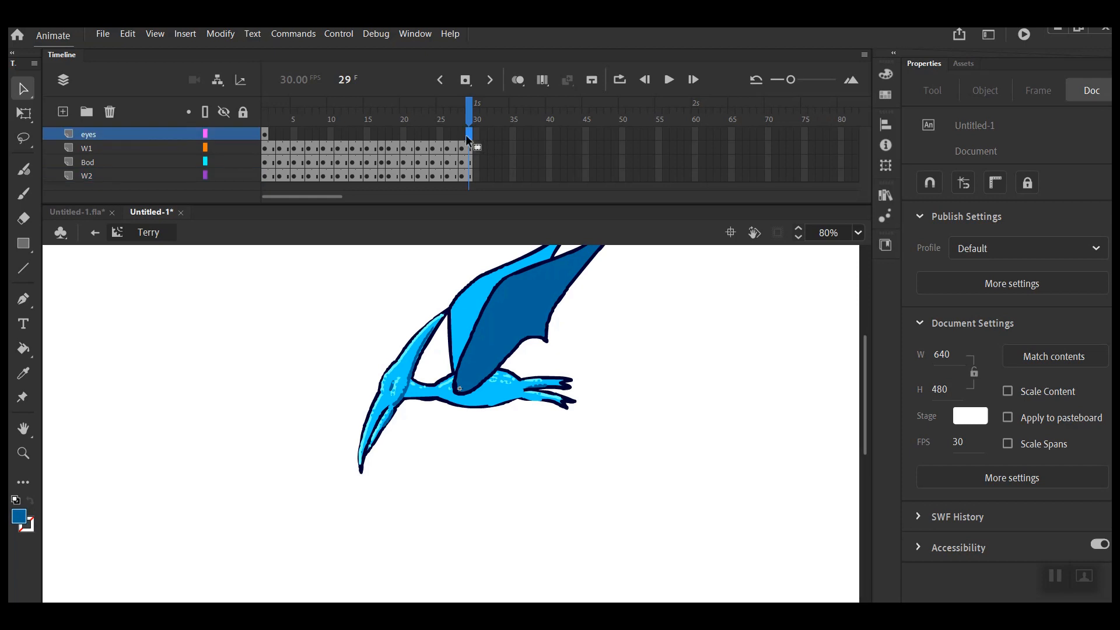
pyautogui.press('F5')
pyautogui.click(295, 362)
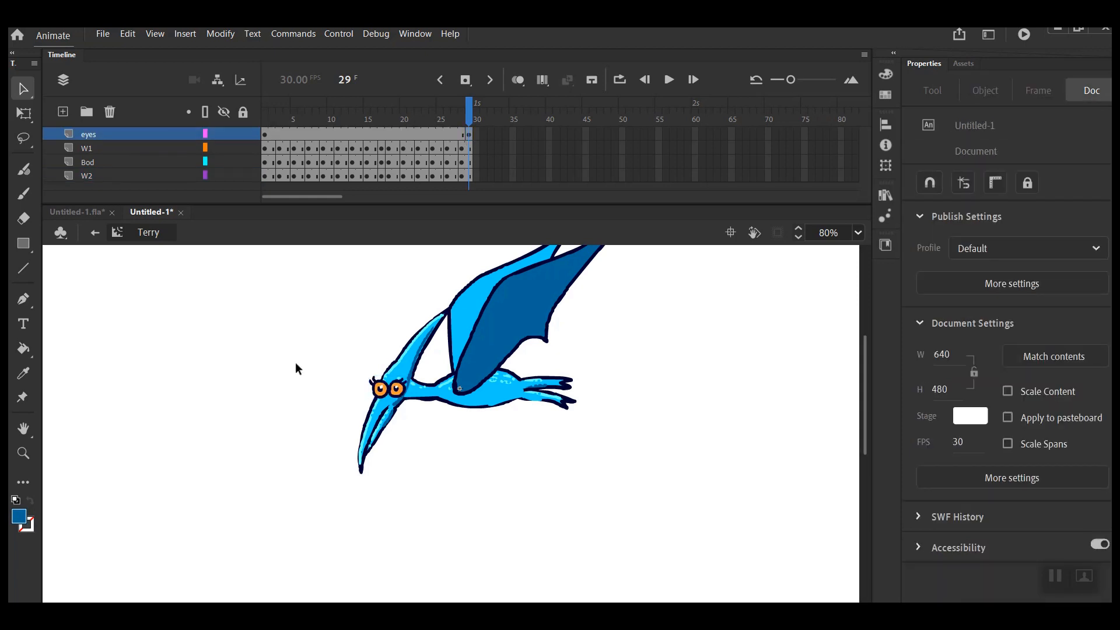
# - Return to Scene 1 and place an instance of the Terry movie clip from the library on the stage
pyautogui.click(94, 232)
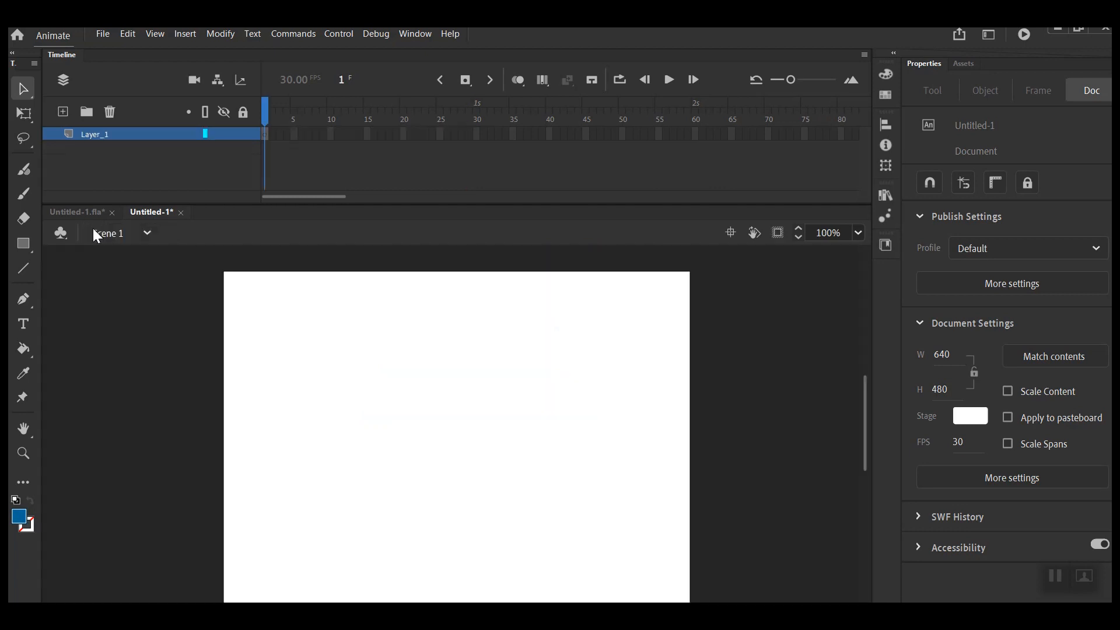
pyautogui.click(886, 198)
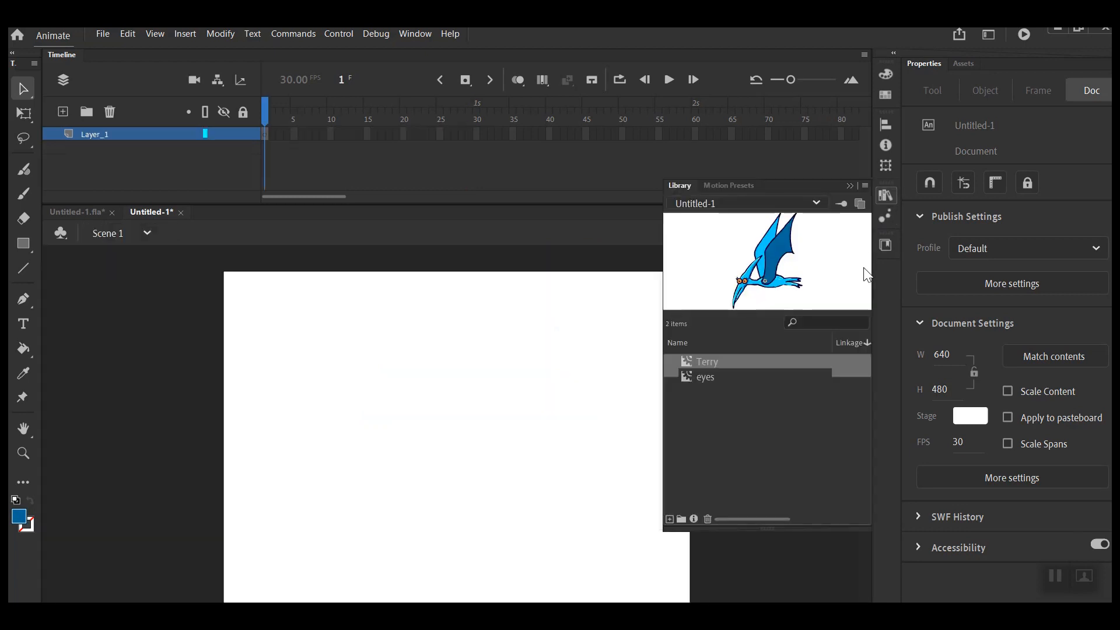
pyautogui.moveTo(694, 361); pyautogui.dragTo(519, 408)
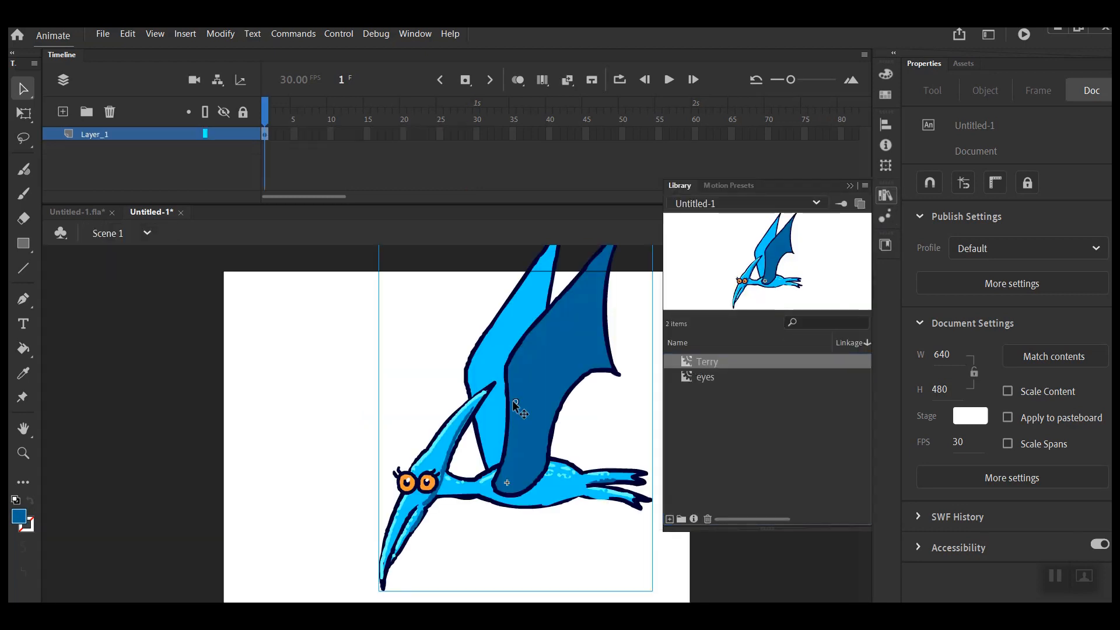
# - Scale Terry down to about 38 by 52 px near the stage's upper-right corner and test the movie
pyautogui.click(24, 114)
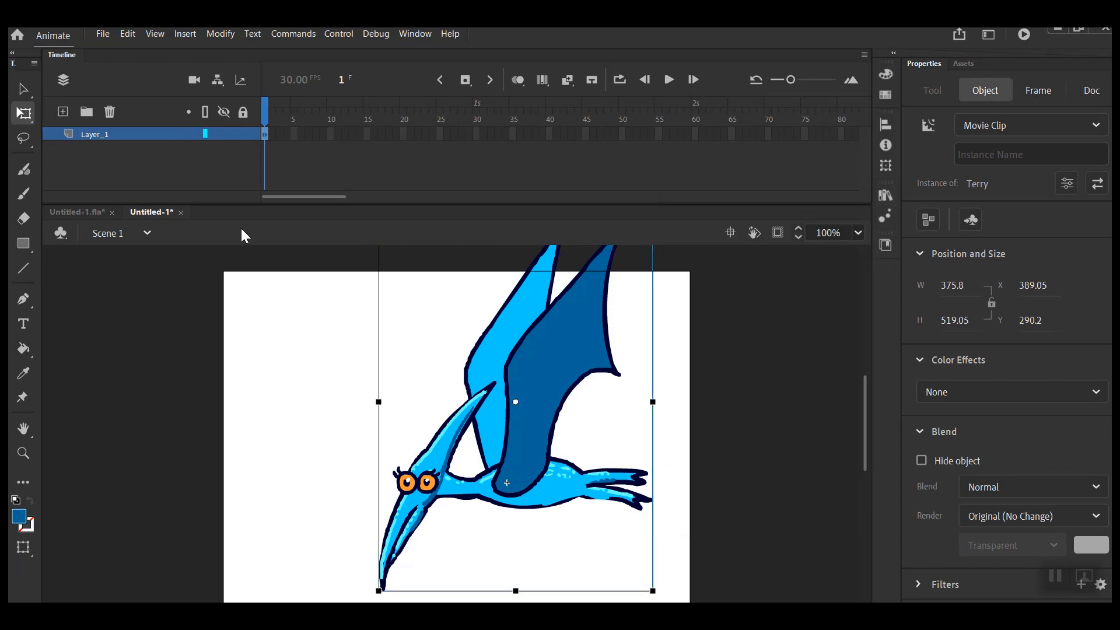
pyautogui.moveTo(376, 590); pyautogui.dragTo(499, 440)
pyautogui.moveTo(519, 398); pyautogui.dragTo(663, 340)
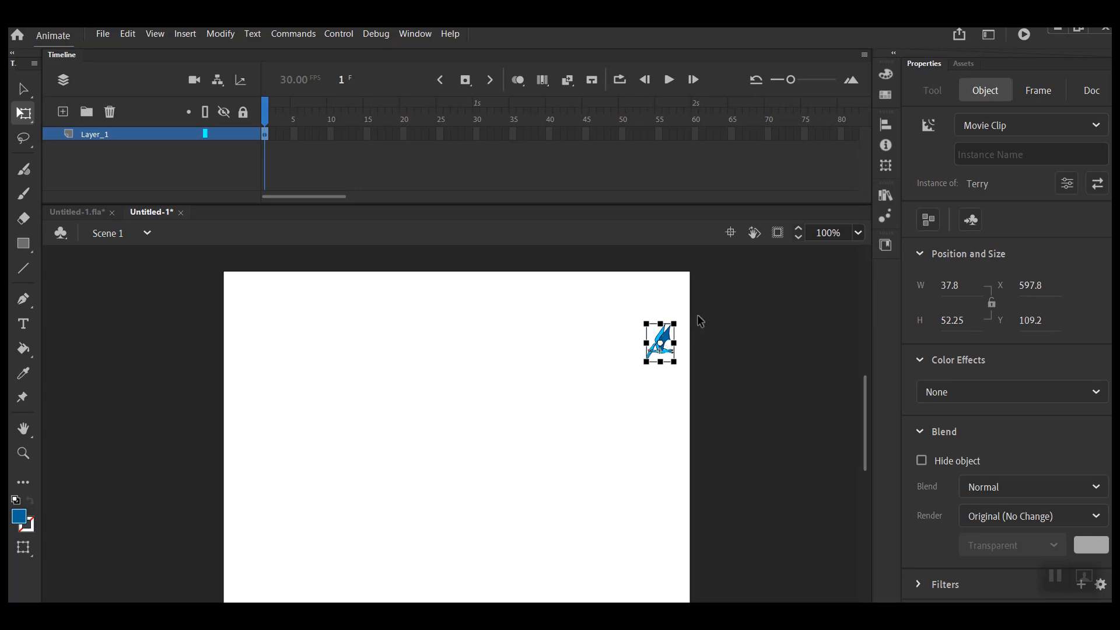
pyautogui.hotkey('ctrl', 'Return')
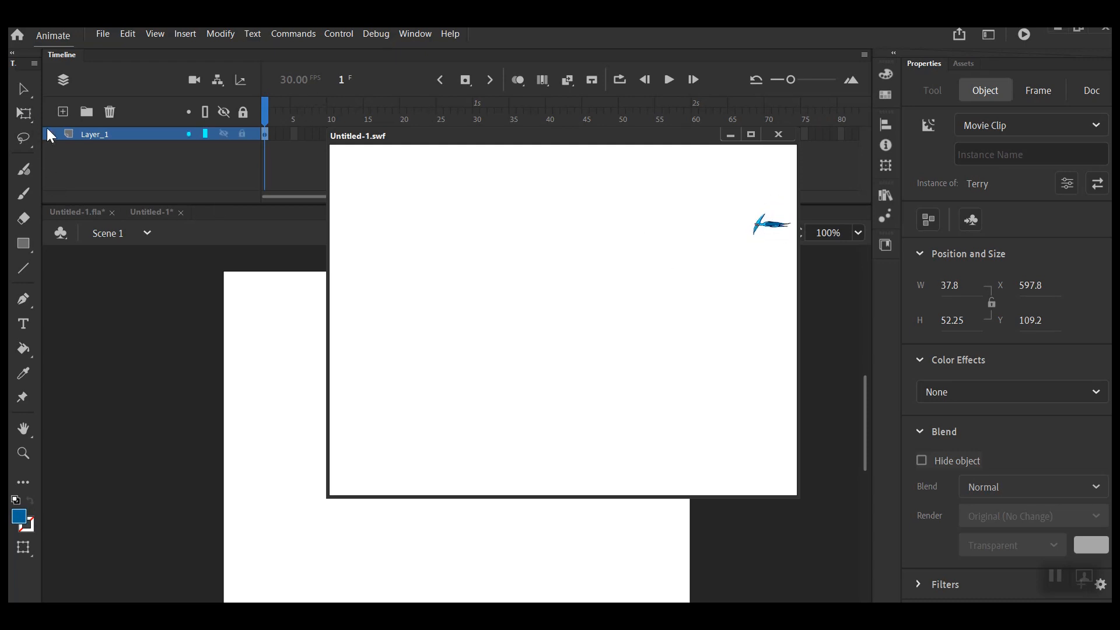
pyautogui.click(778, 134)
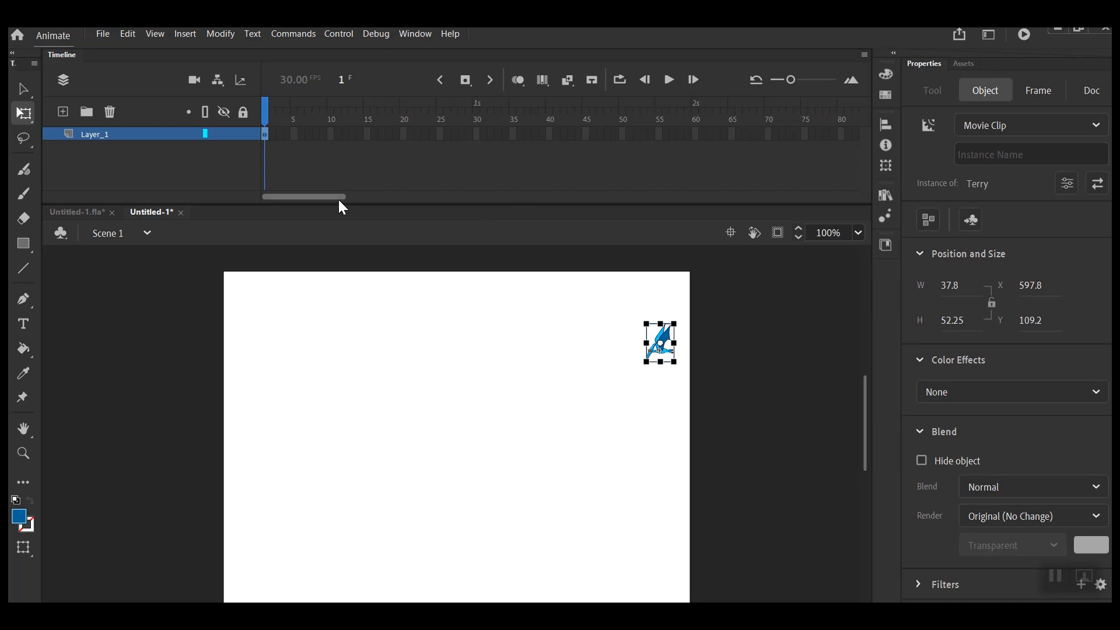
# - Insert a keyframe at frame 224 of Layer_1
pyautogui.moveTo(338, 196); pyautogui.dragTo(500, 197)
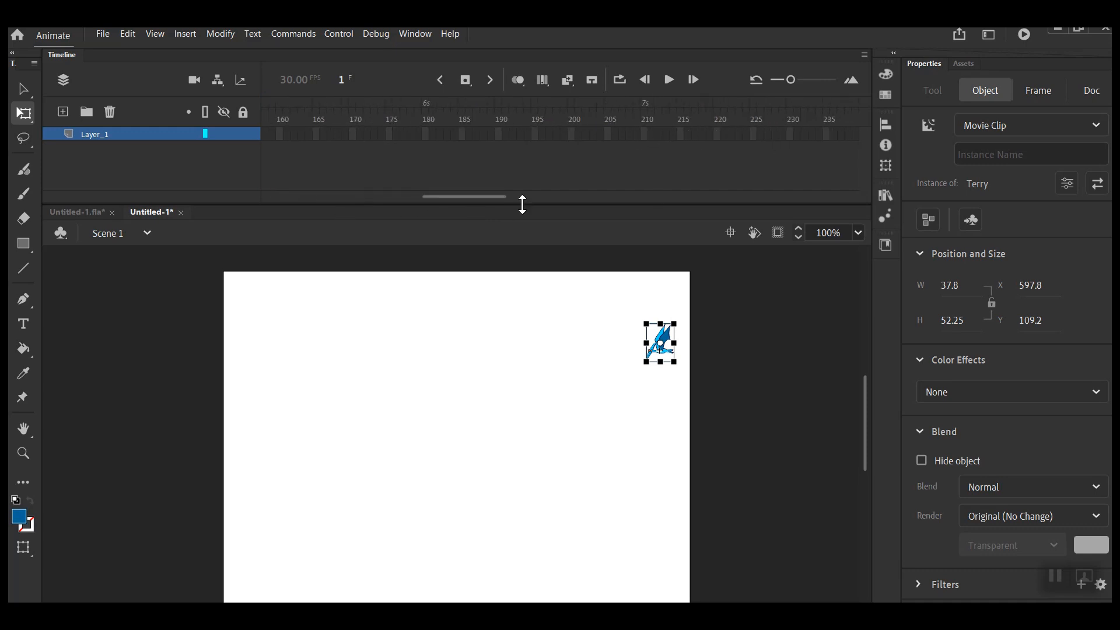
pyautogui.keyDown('shift'); pyautogui.click(743, 136); pyautogui.keyUp('shift')
pyautogui.click(747, 135)
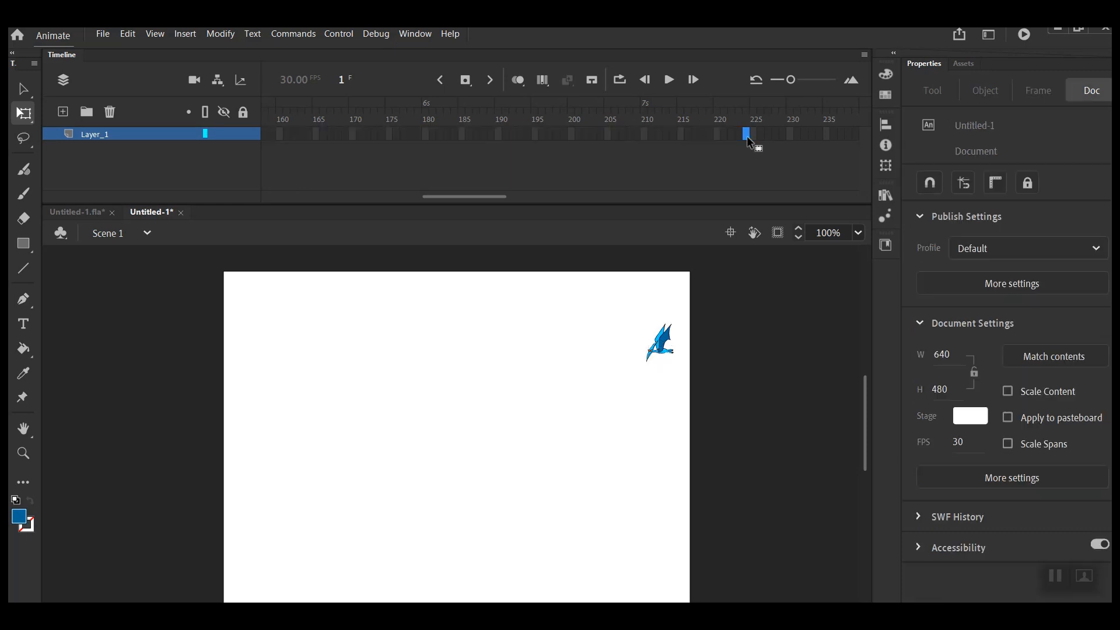
pyautogui.press('F6')
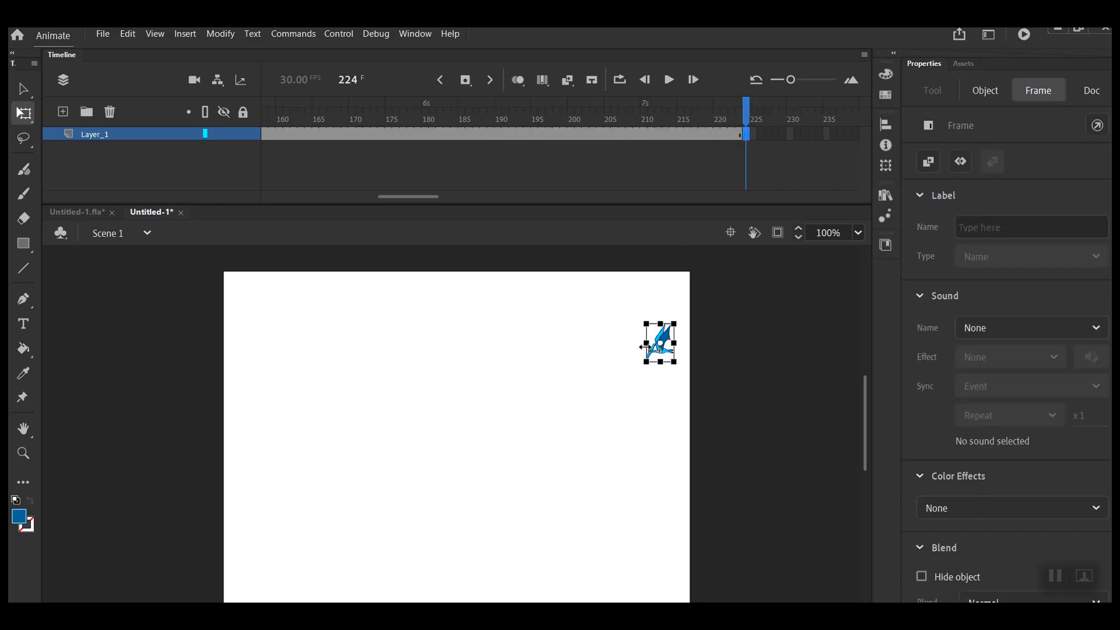
# - Move Terry to the stage's left edge on frame 224 and enlarge it proportionally, undoing the distorted first scaling
pyautogui.moveTo(663, 343); pyautogui.dragTo(364, 321)
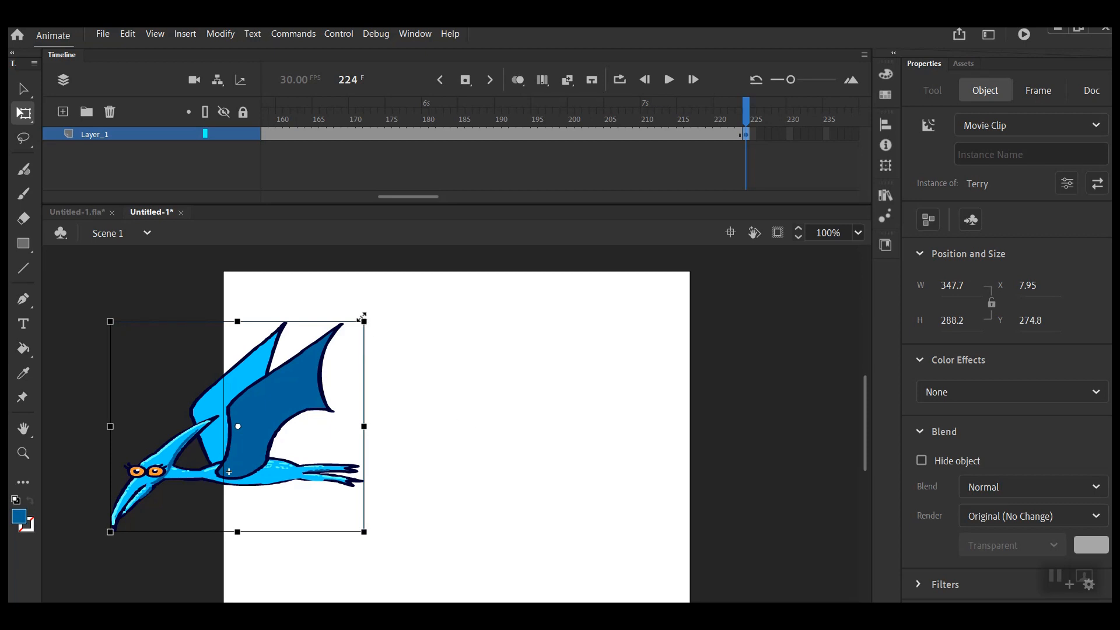
pyautogui.hotkey('ctrl', 'z')
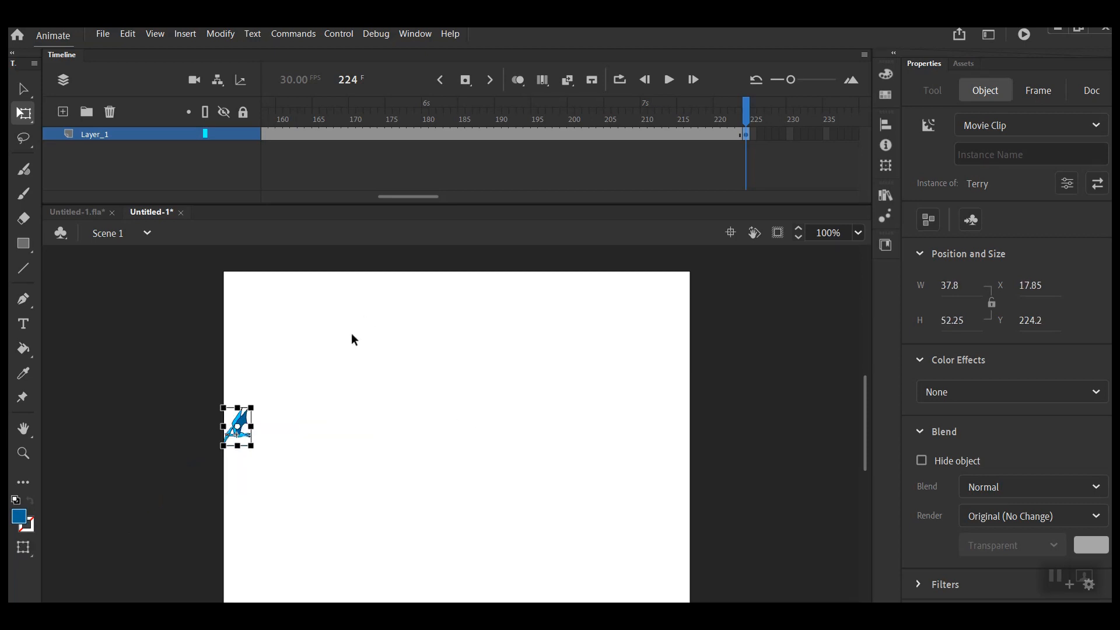
pyautogui.moveTo(251, 407); pyautogui.dragTo(438, 300)
# - Create a classic tween on Layer_1 between the keyframes at frames 1 and 224
pyautogui.rightClick(508, 432)
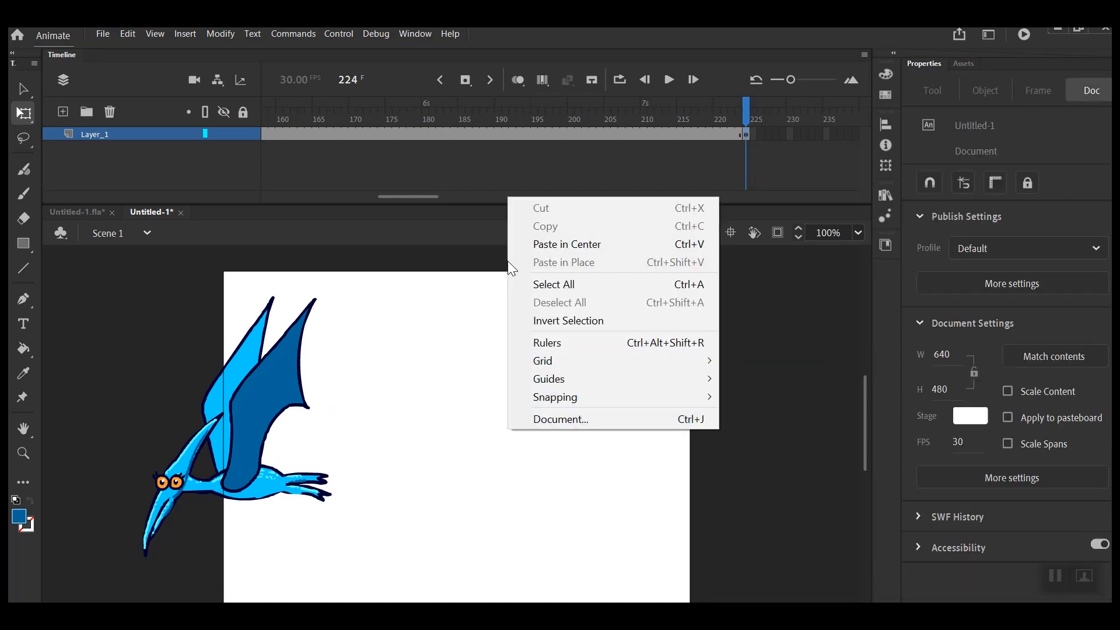
pyautogui.click(459, 135)
pyautogui.rightClick(458, 135)
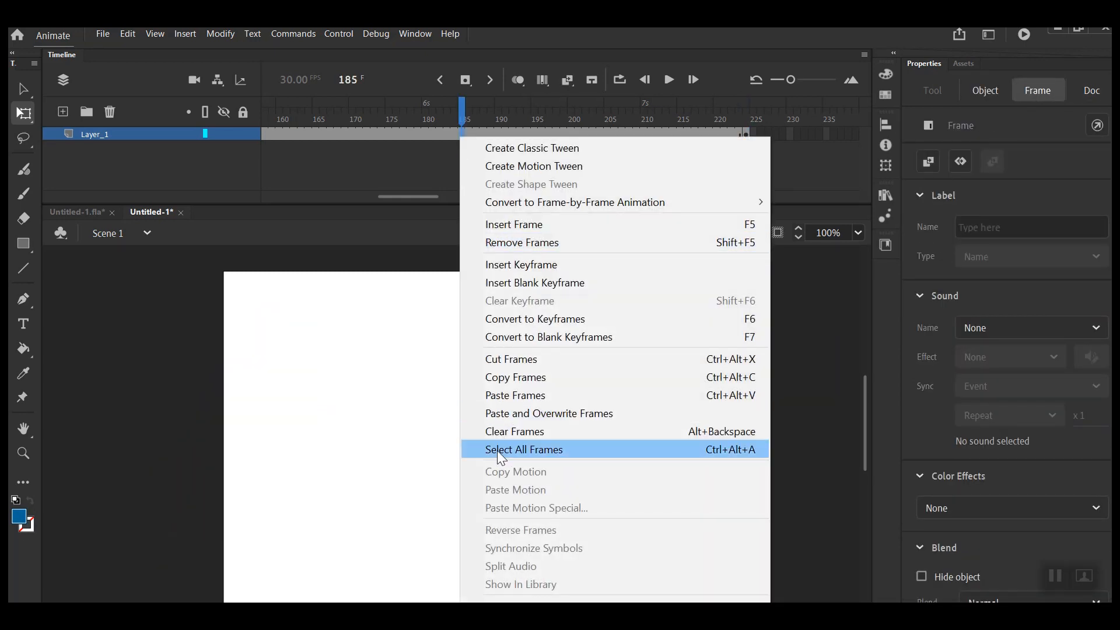
pyautogui.click(512, 152)
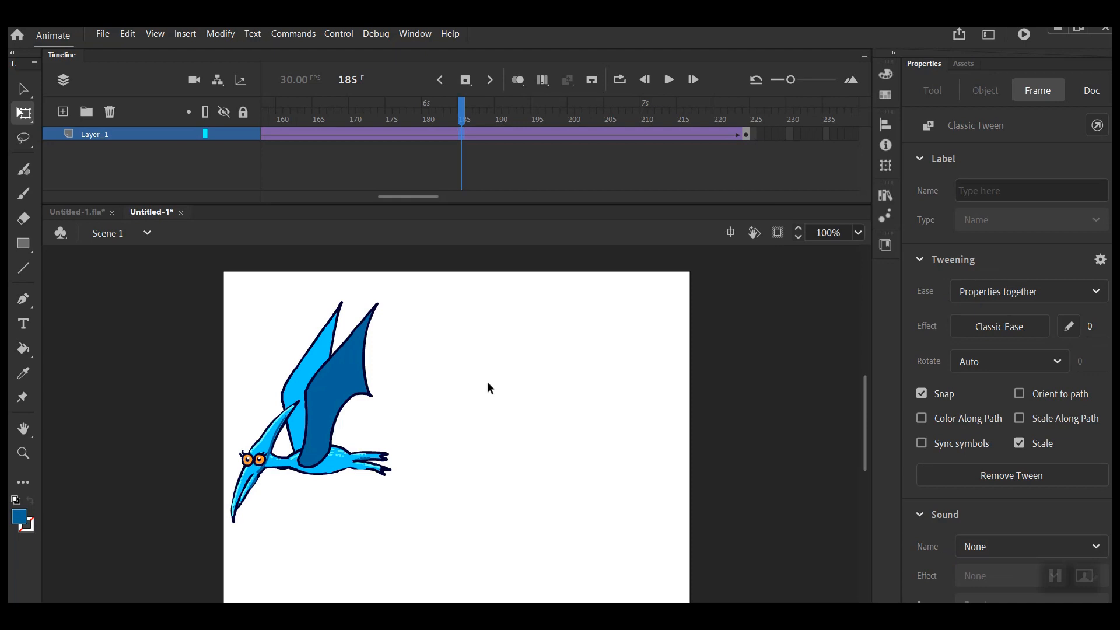
# - Set the stage color to light pink in the document settings and test the movie
pyautogui.rightClick(524, 493)
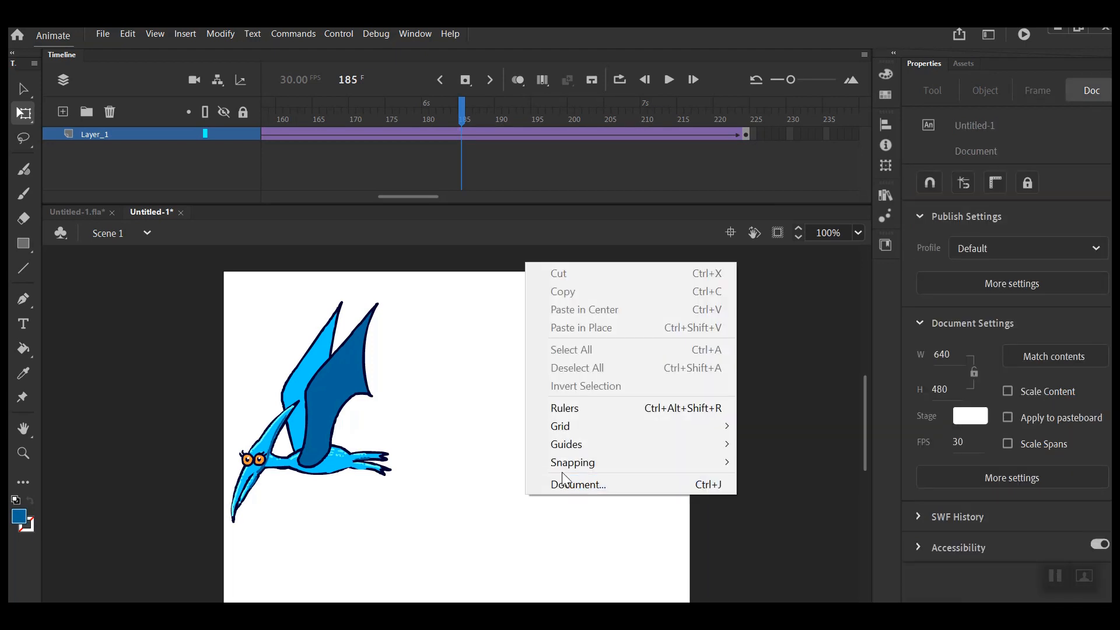
pyautogui.click(570, 487)
pyautogui.click(548, 445)
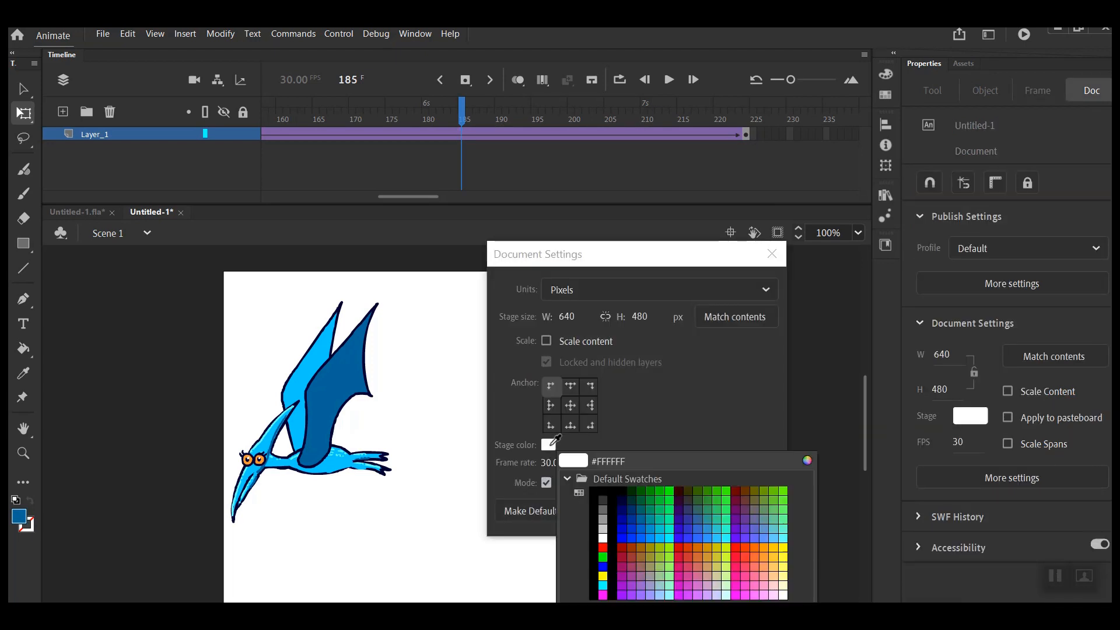
pyautogui.click(771, 583)
pyautogui.click(738, 512)
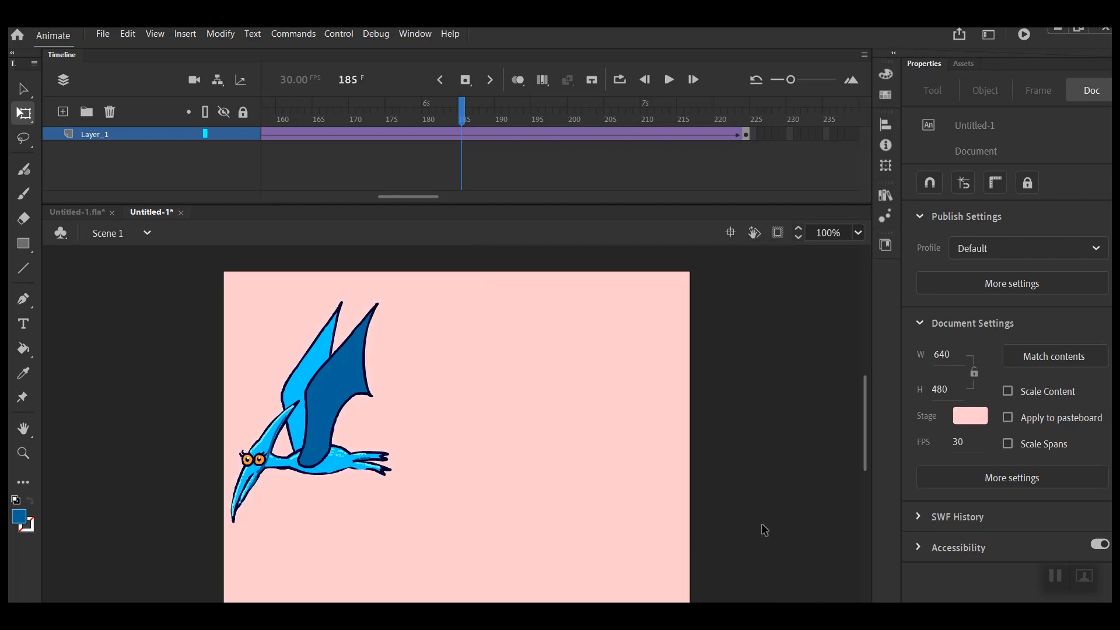
pyautogui.hotkey('ctrl', 'Return')
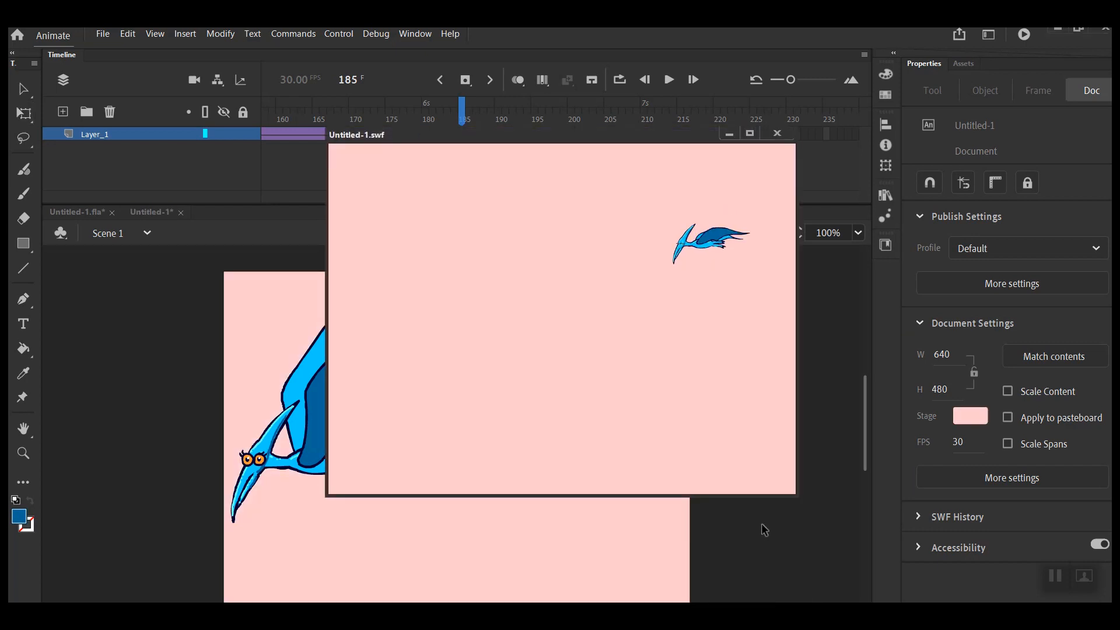